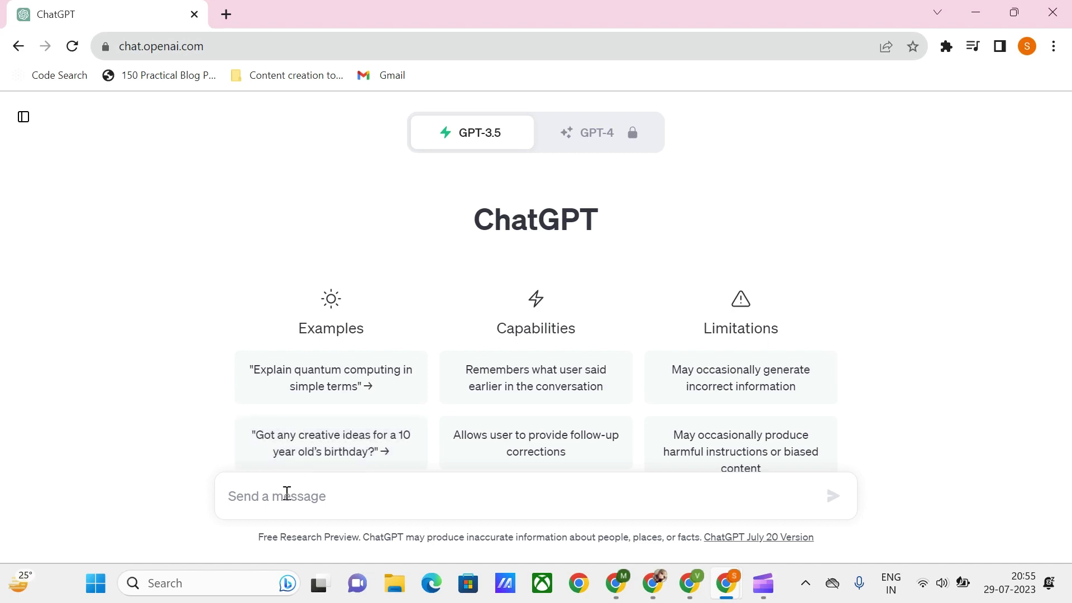
Step: Send the prompt "I want to make a school website. Can you suggest me the pages that i can add on the website."
text(I want to make a school website. Can you suggest me the pages that i can add on the website.)
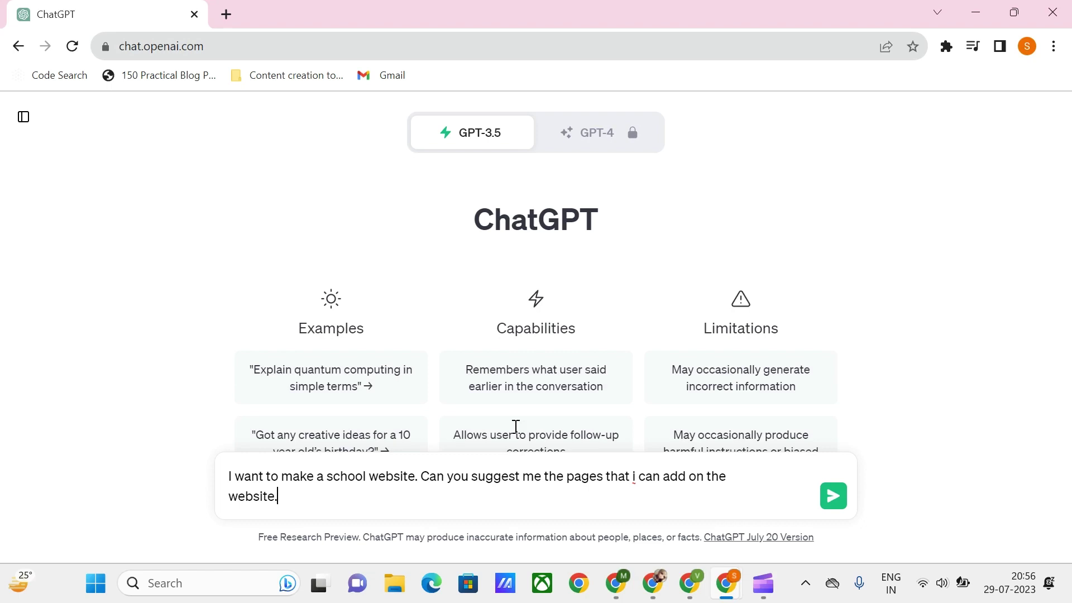
key(Return)
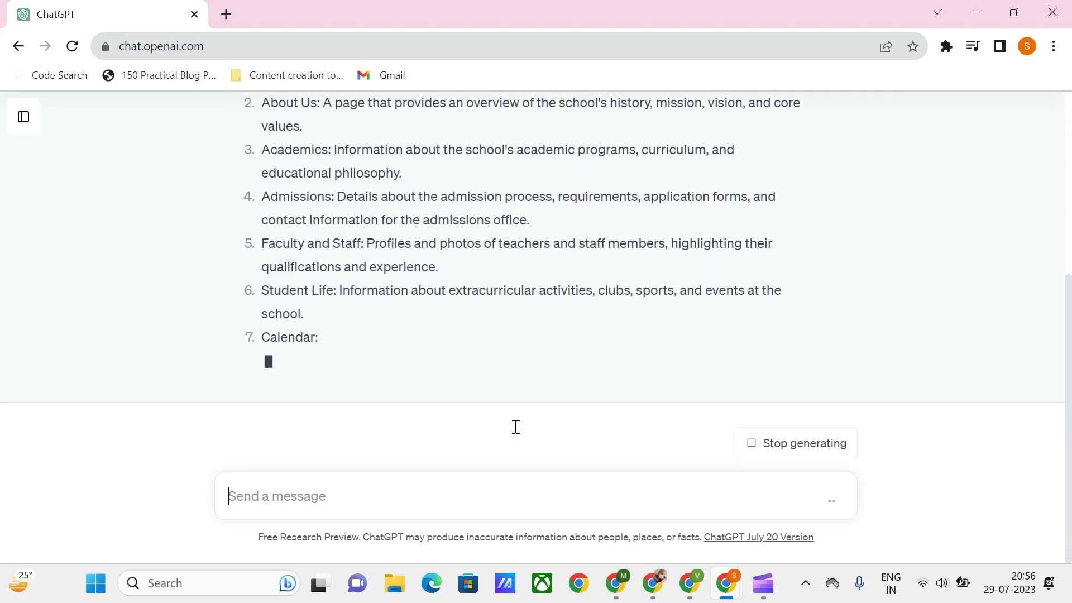
Step: Read through the full list of suggested school website pages and their descriptions
scroll(601, 355, up, 6)
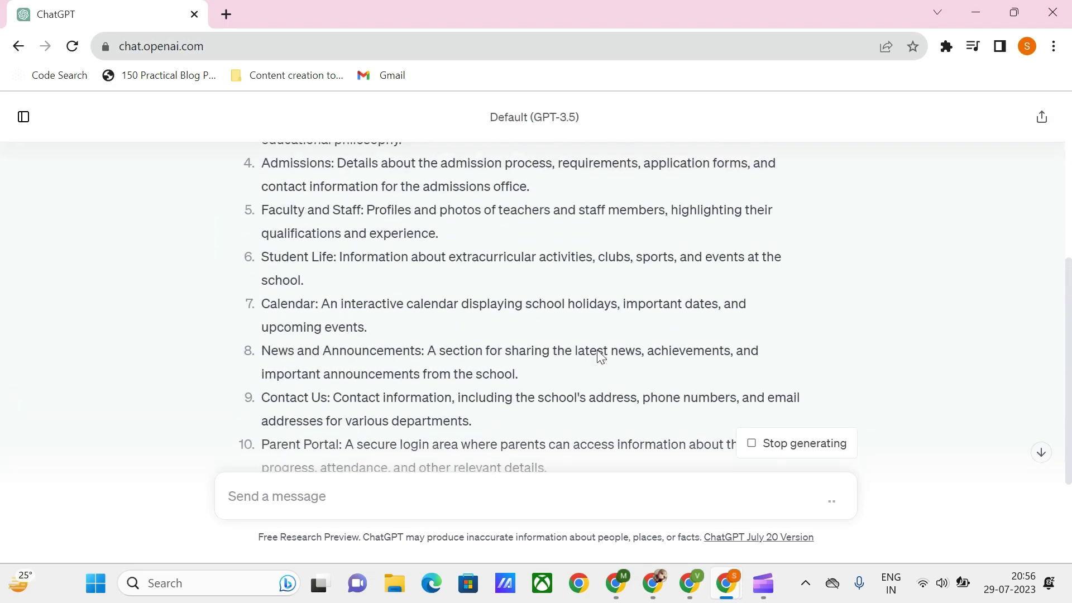
scroll(514, 285, up, 1)
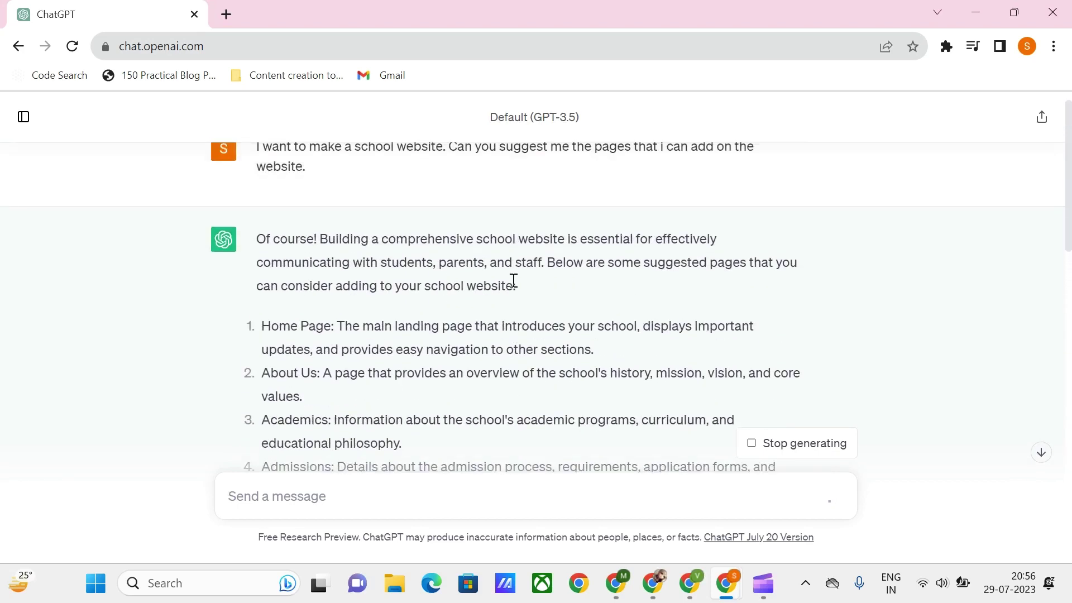
scroll(407, 322, down, 2)
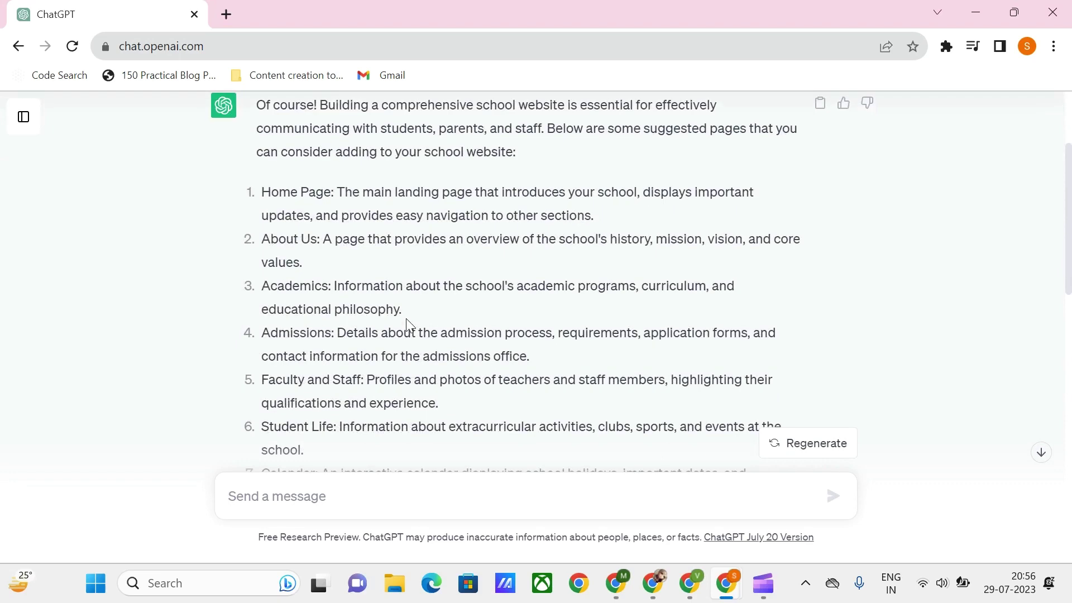
scroll(353, 324, down, 2)
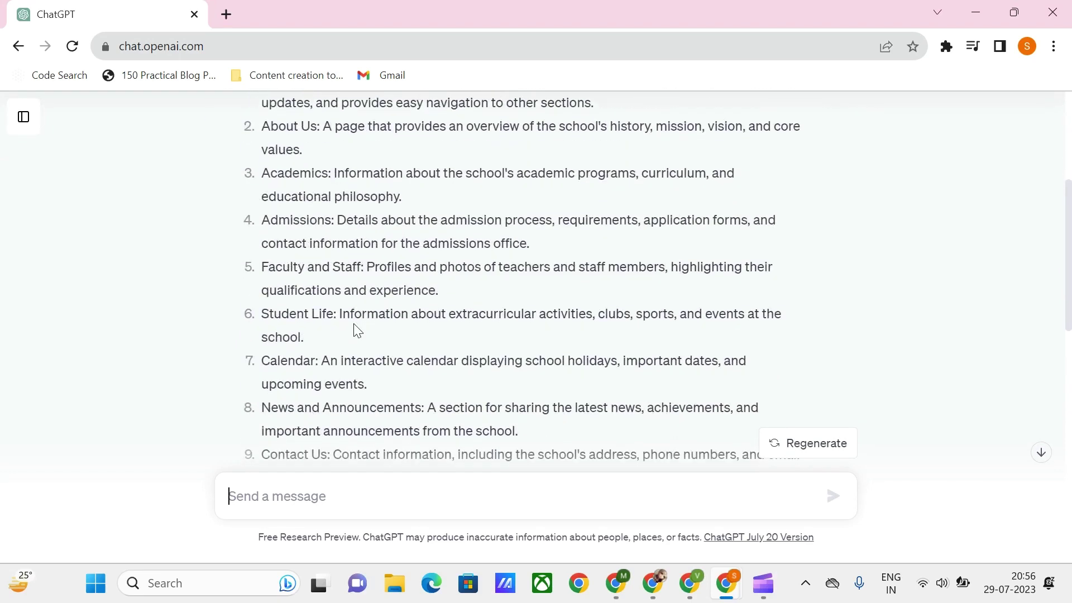
scroll(356, 329, down, 1)
scroll(341, 360, down, 1)
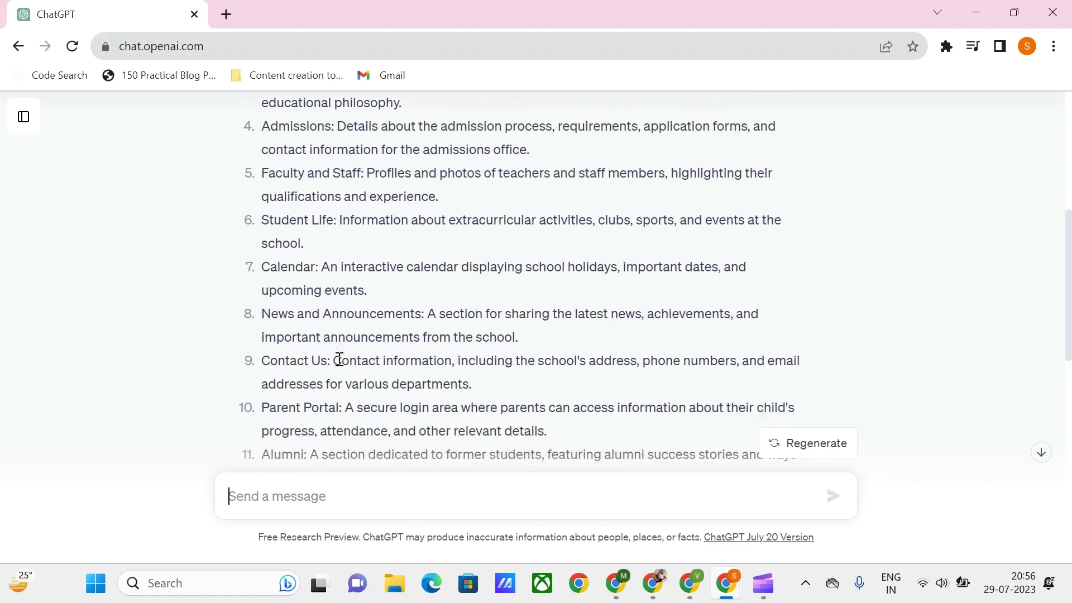
scroll(339, 359, down, 1)
scroll(340, 360, down, 2)
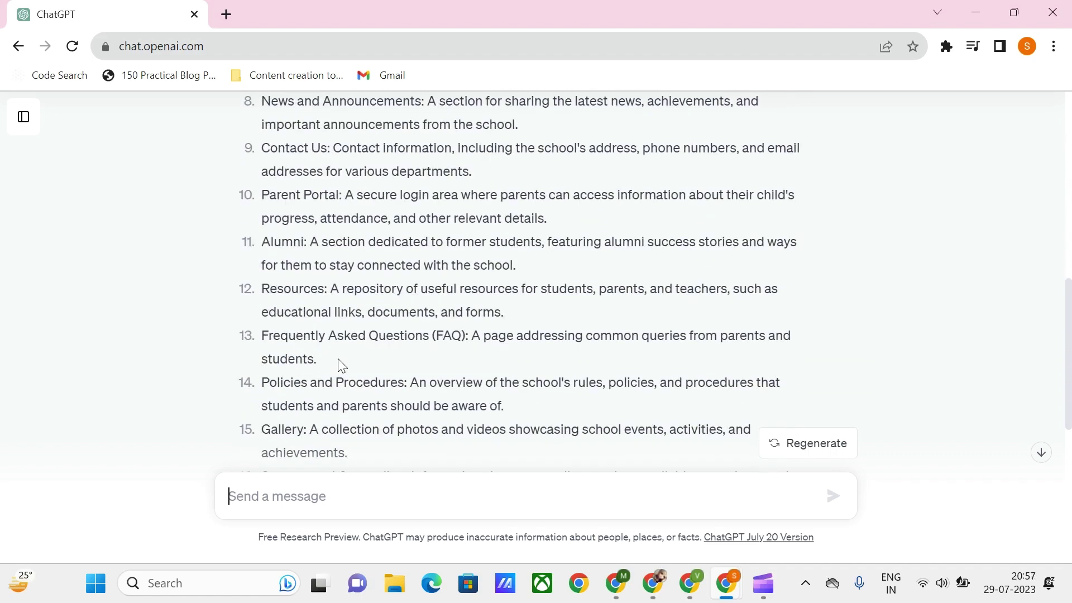
scroll(340, 360, down, 2)
scroll(339, 360, down, 2)
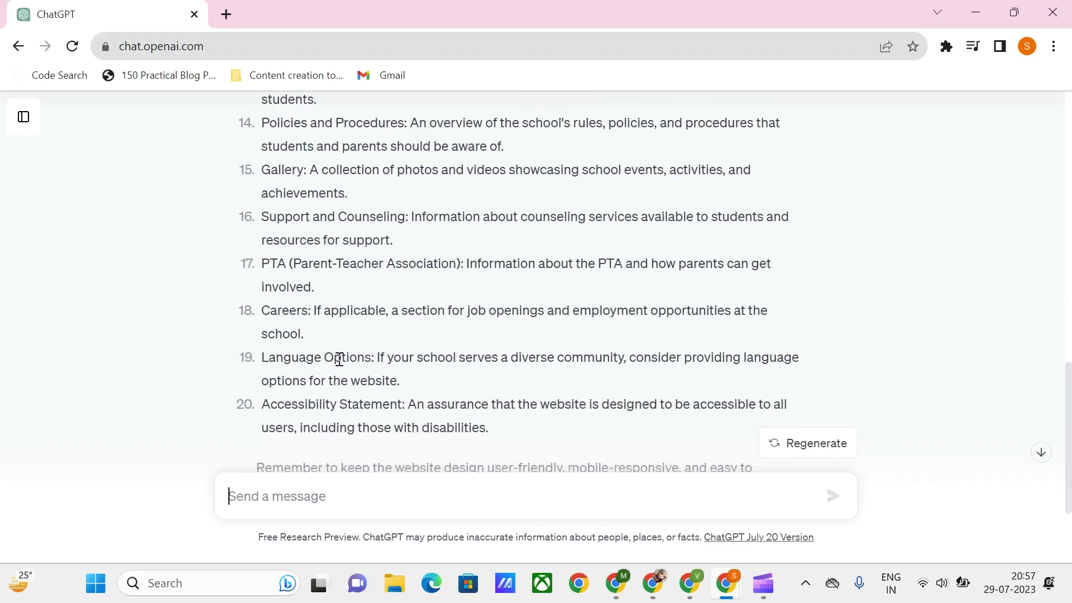
scroll(339, 360, down, 2)
scroll(339, 363, up, 6)
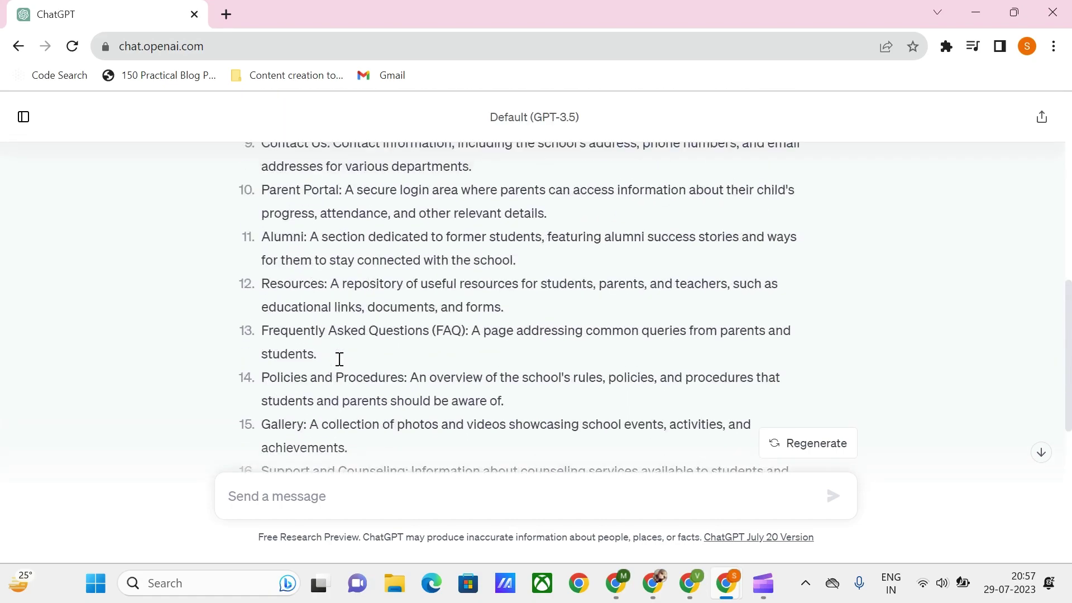
scroll(339, 363, up, 4)
scroll(340, 363, up, 4)
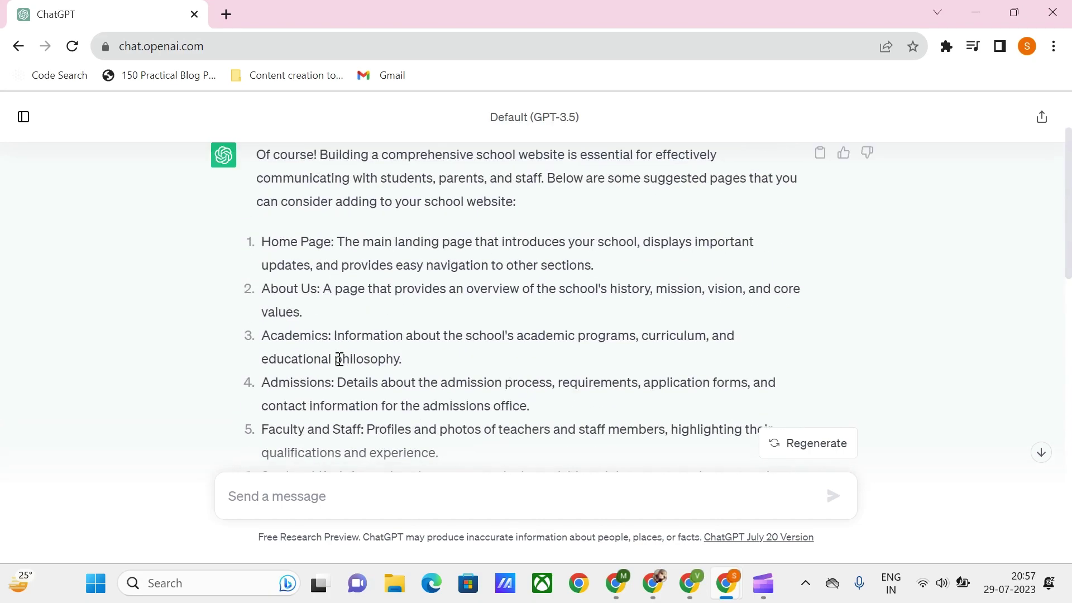
scroll(340, 360, down, 6)
scroll(339, 359, down, 10)
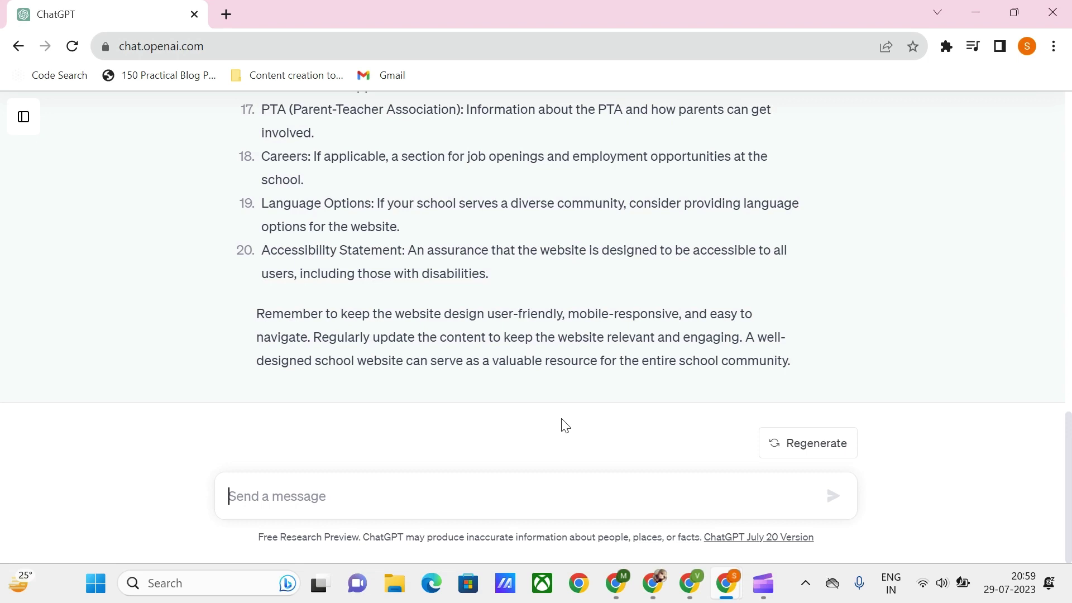
Step: Send the prompt "What Color scheme shall I use on the website to make it more professional and appealing?"
text(What Color scheme shall I use on the website to make it more professional and appealing?)
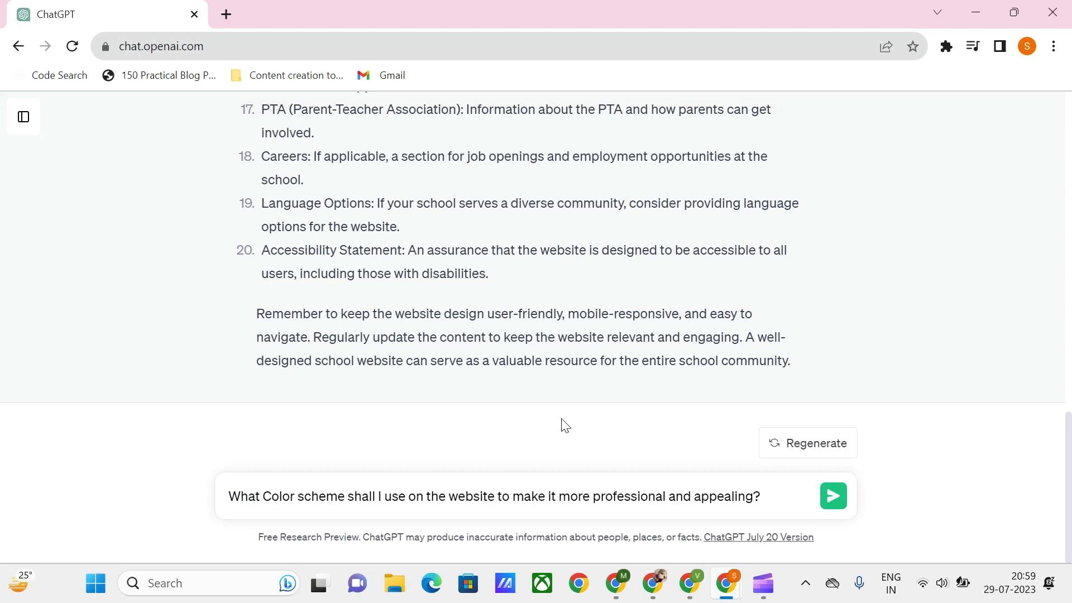
key(Return)
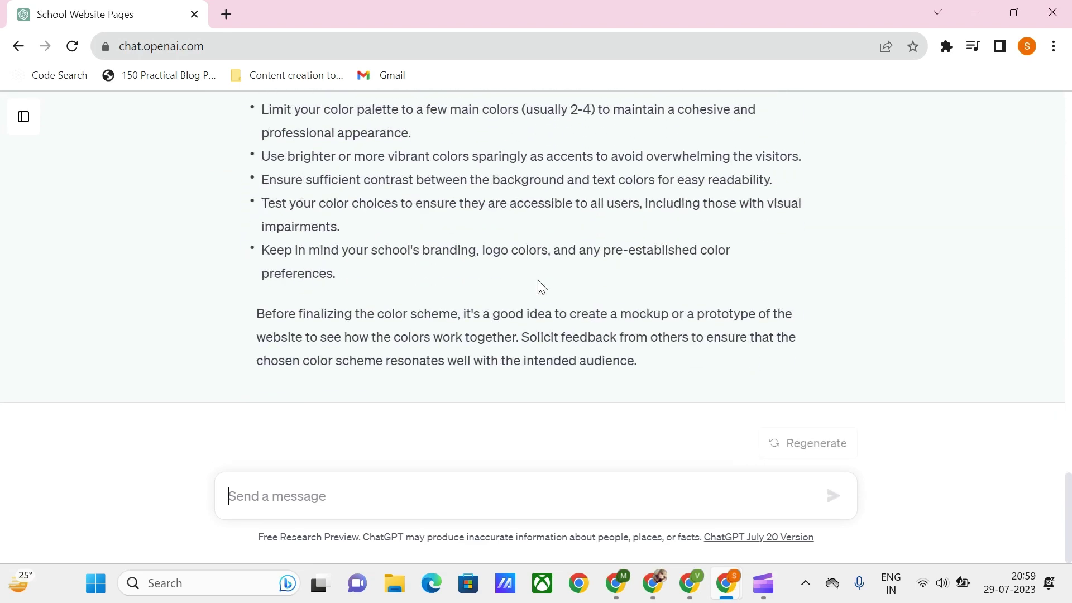
Step: Edit the color scheme prompt by adding "please give me some good hexa codes" at its end, and resubmit it
scroll(539, 281, up, 10)
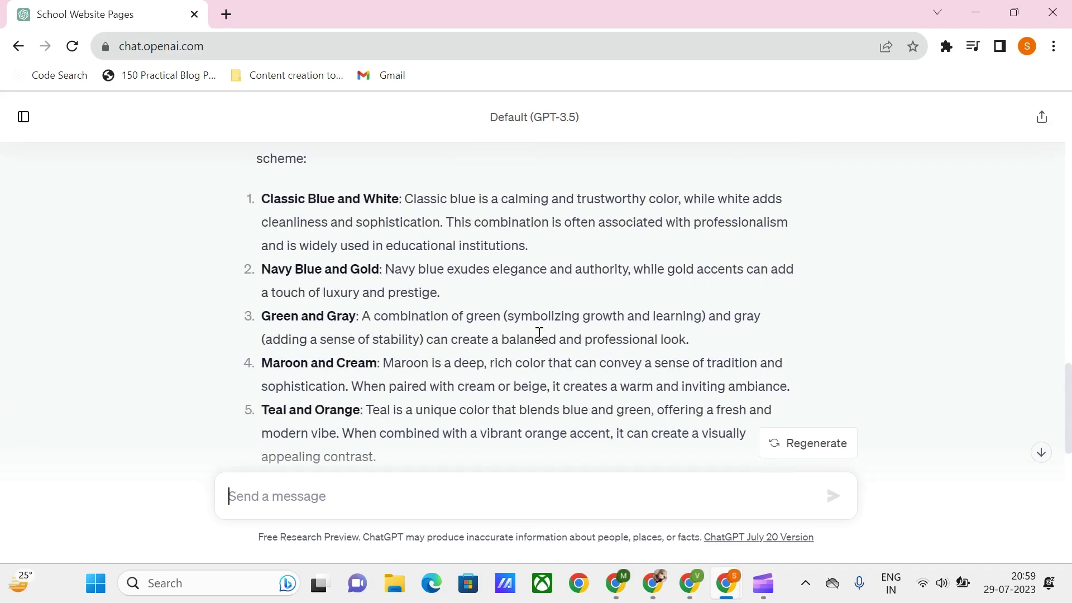
scroll(539, 334, up, 4)
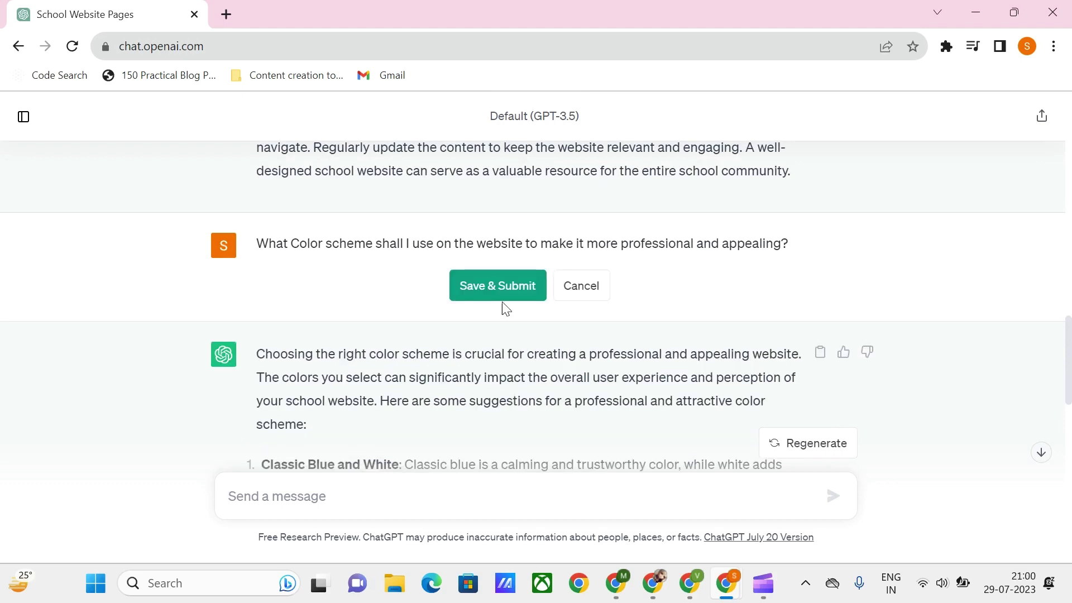
click(788, 244)
text(please give)
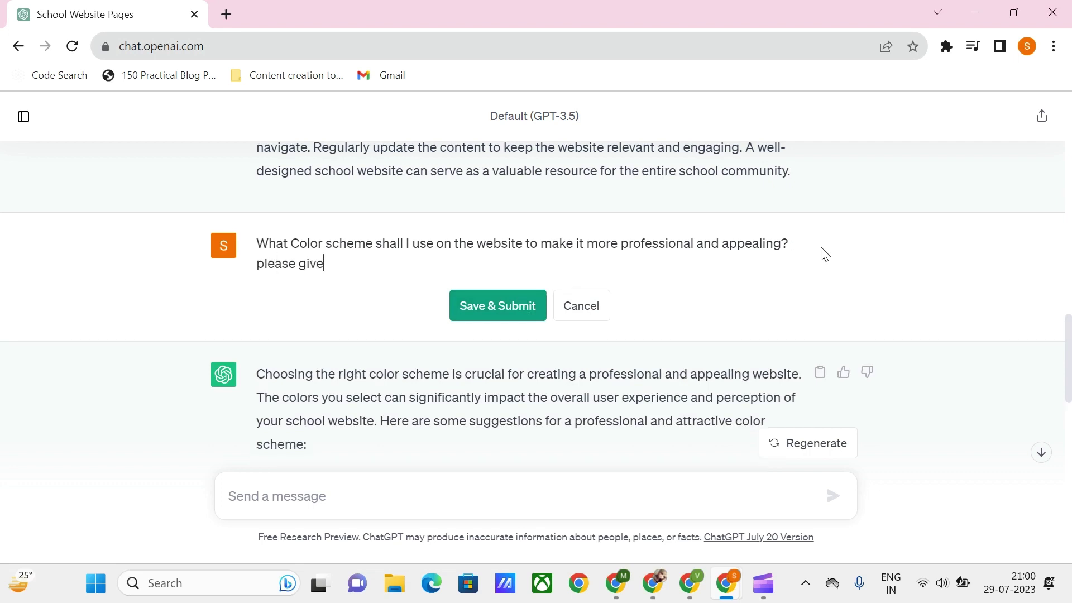
text( me some good he)
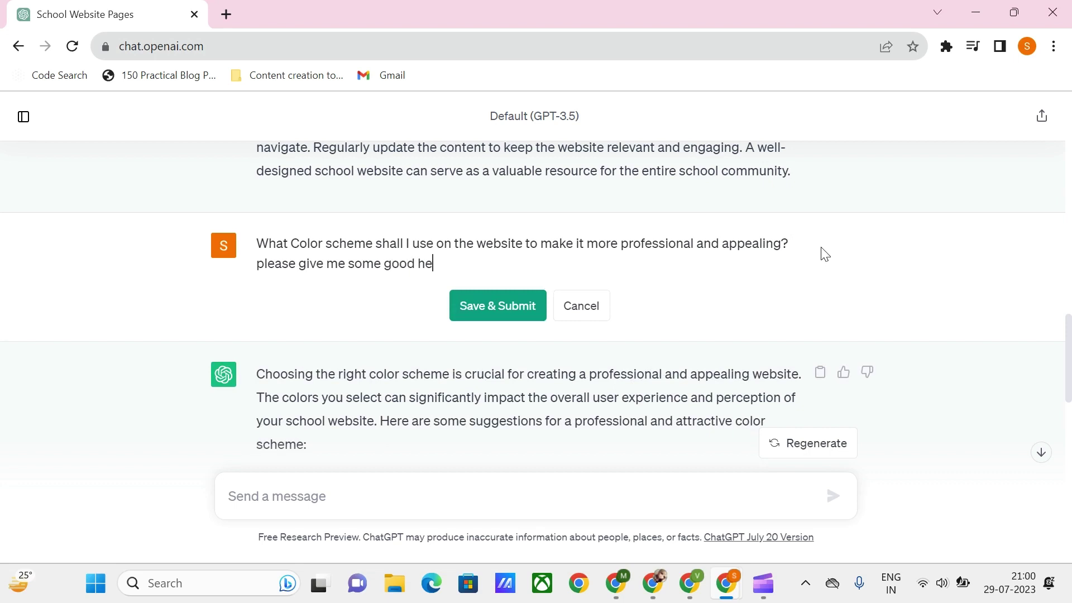
text(xa codes)
click(486, 312)
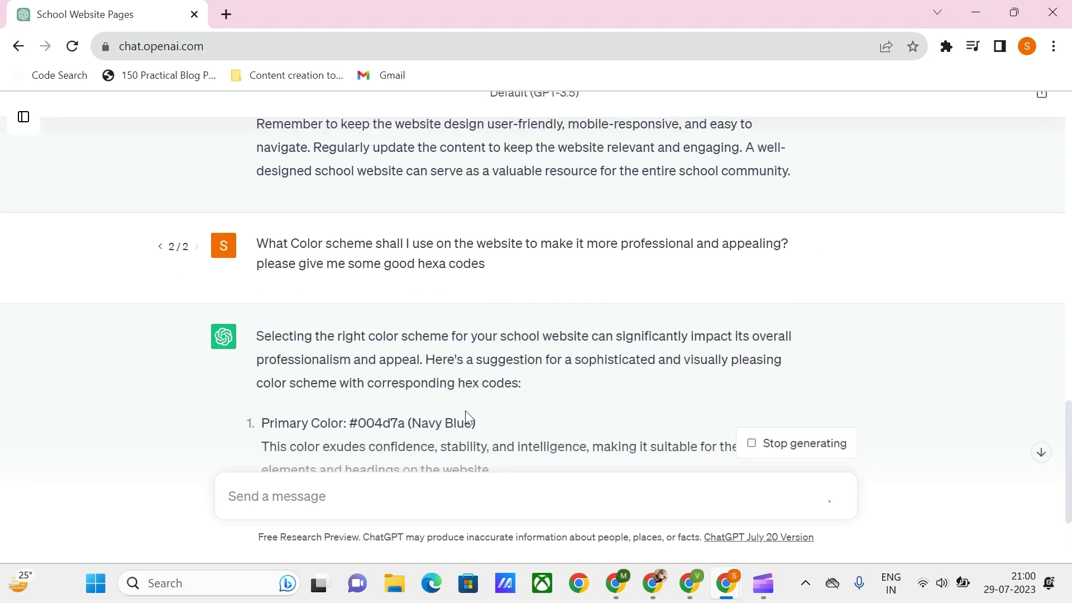
Step: Review the suggested color scheme with its hex codes and regenerate the answer
scroll(570, 330, down, 4)
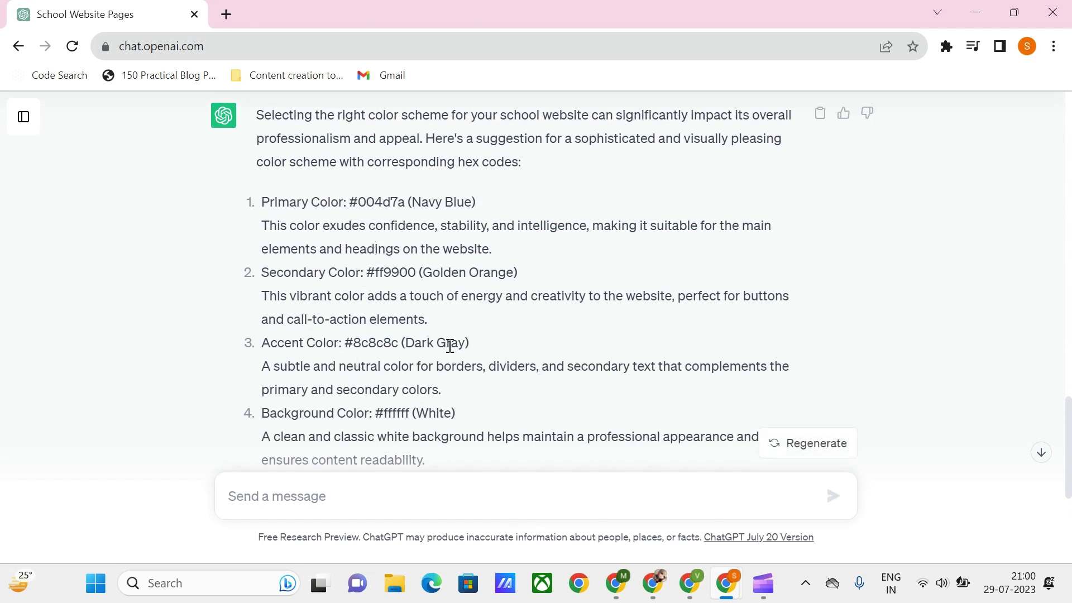
scroll(351, 378, down, 5)
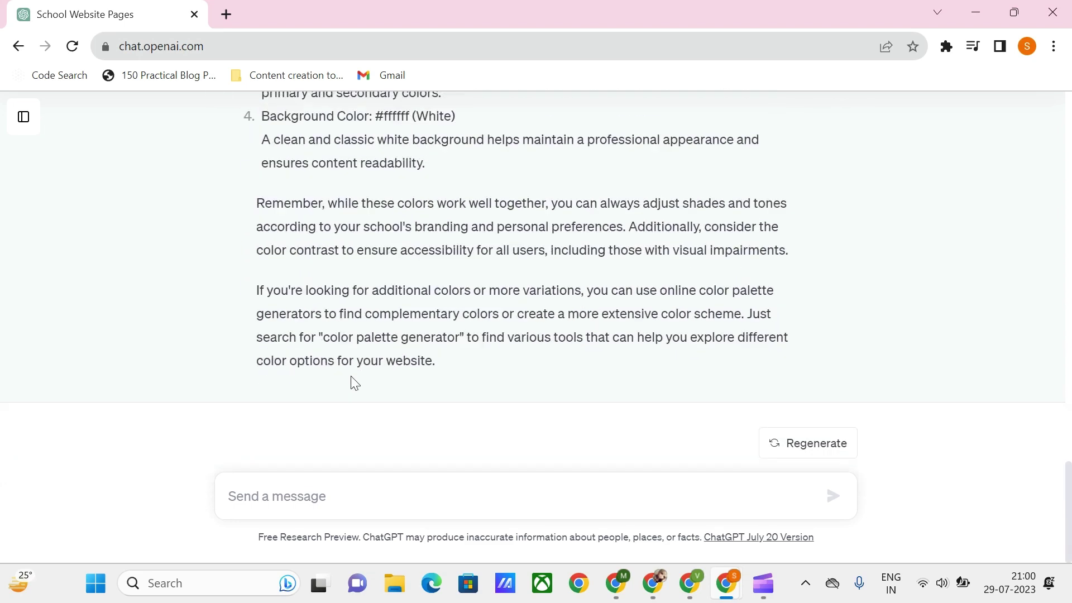
scroll(355, 383, up, 5)
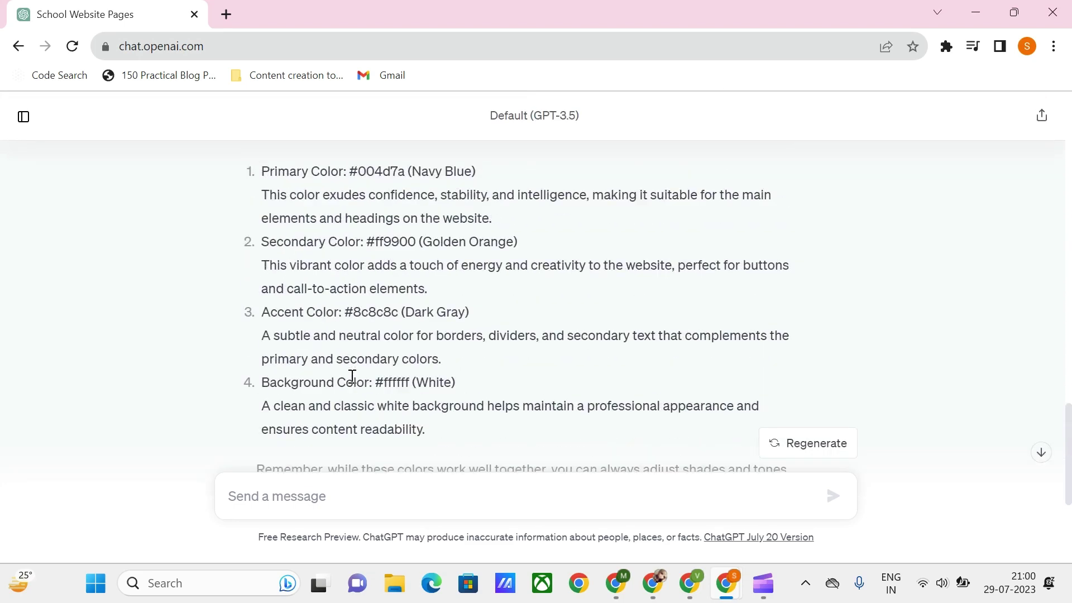
scroll(506, 329, up, 5)
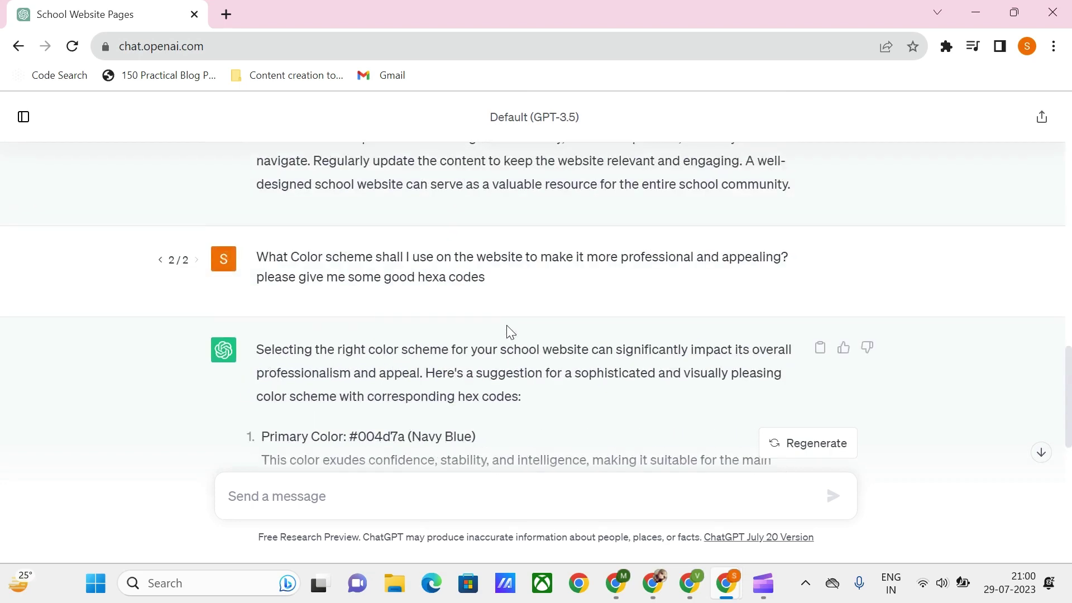
click(778, 453)
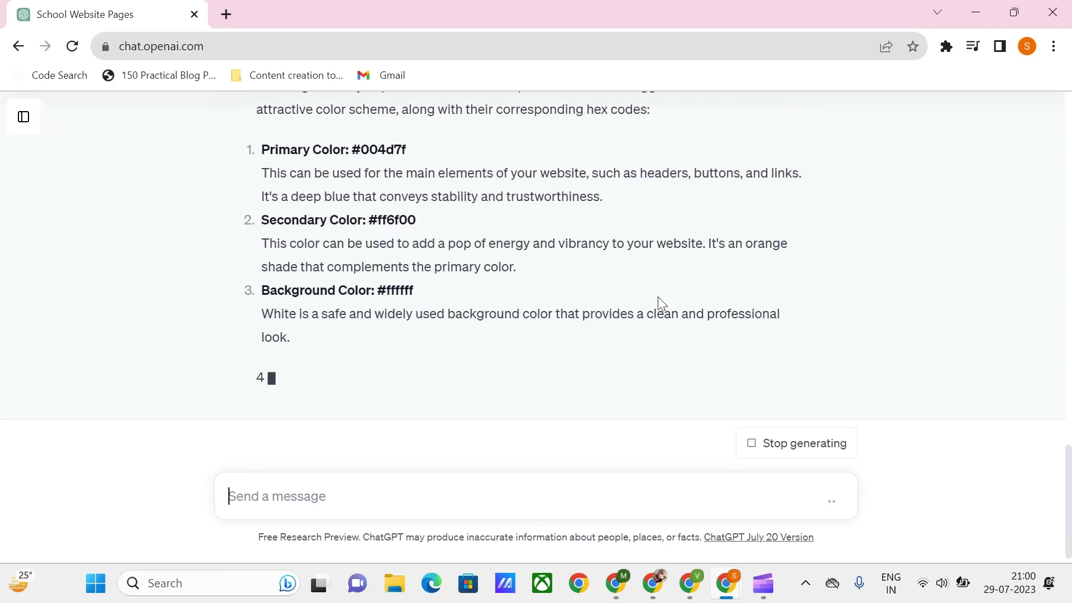
Step: Copy the primary color code #004d7f from the regenerated answer and paste it into the color field on color-hex.com to preview it
scroll(553, 216, up, 3)
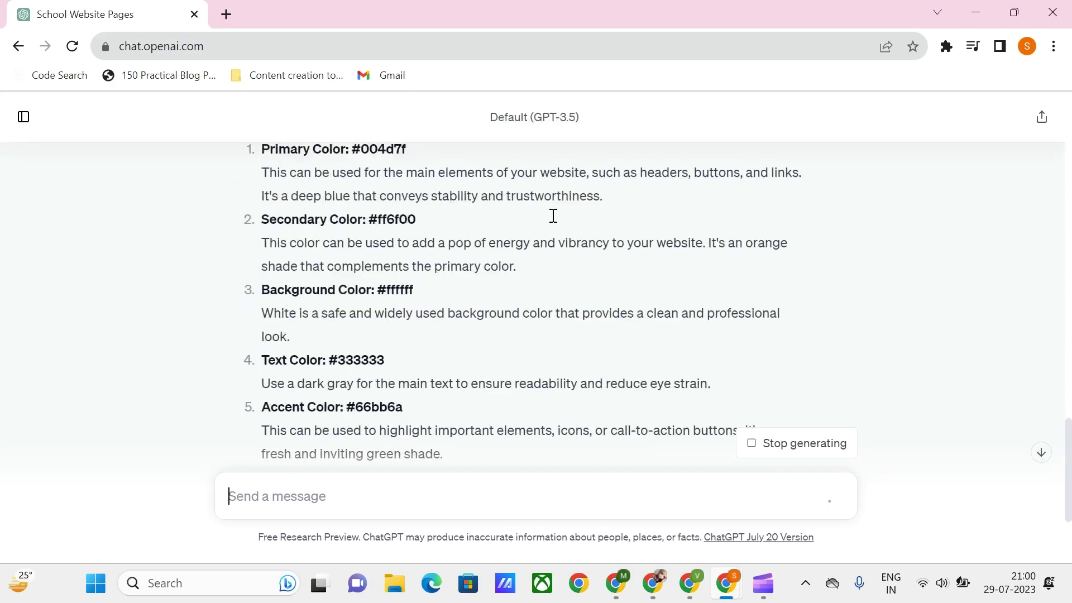
drag(353, 222, 426, 225)
key(ctrl+c)
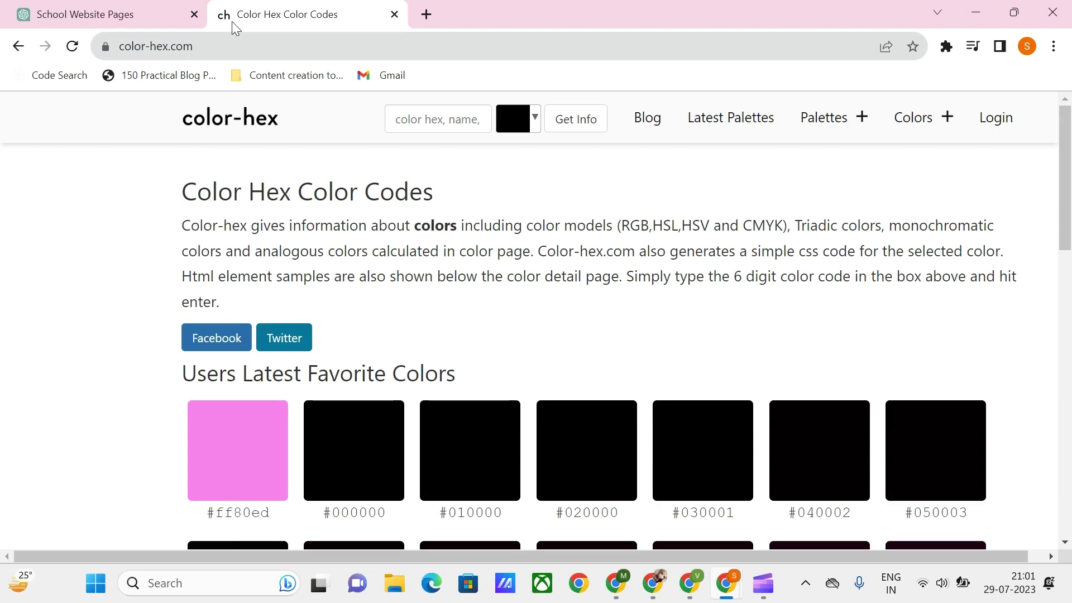
click(424, 118)
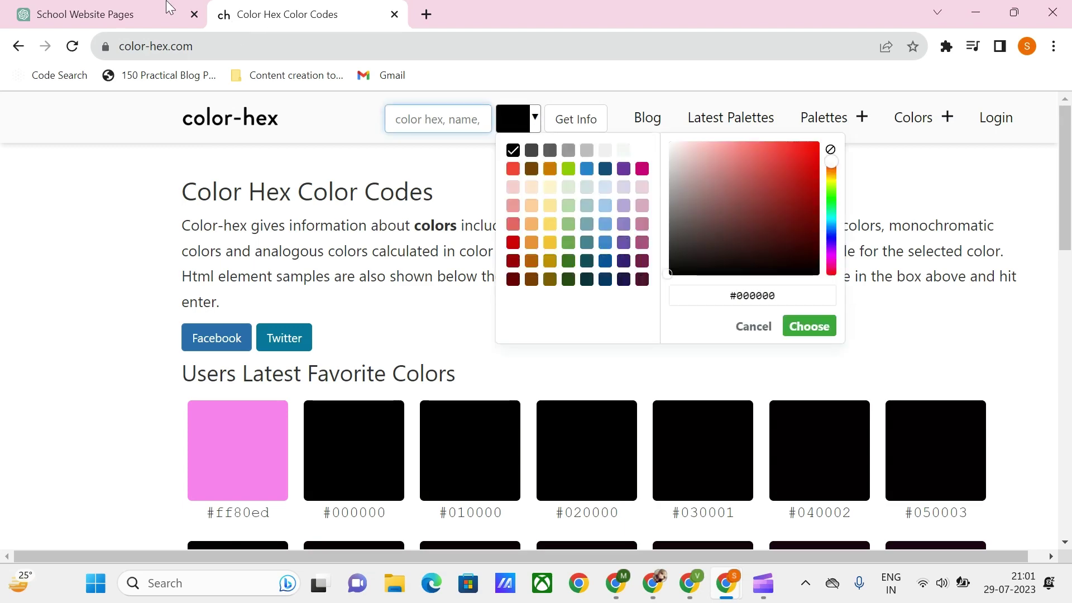
click(101, 5)
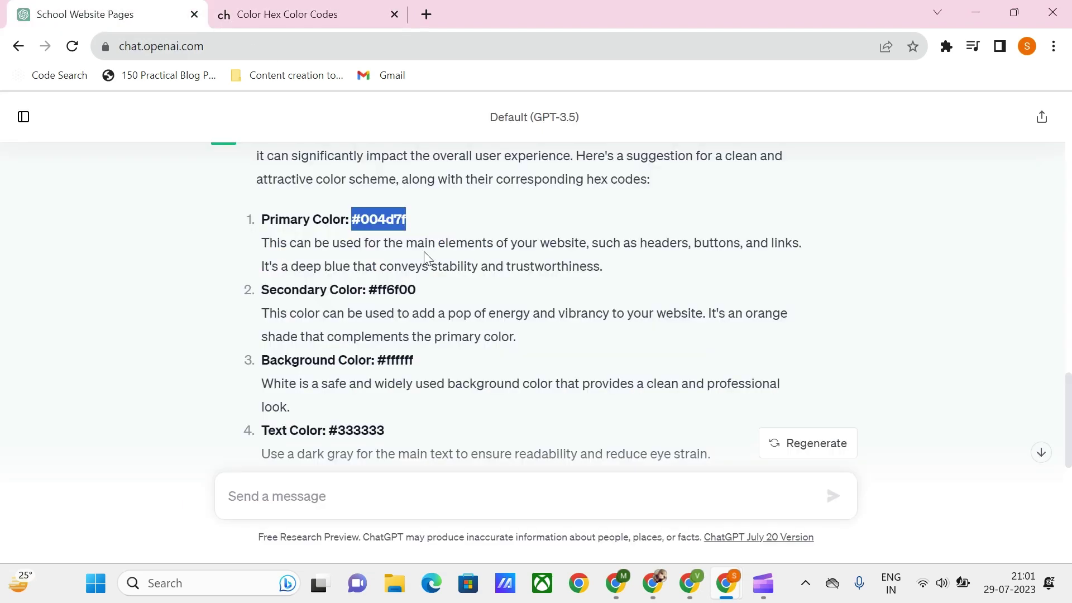
click(278, 14)
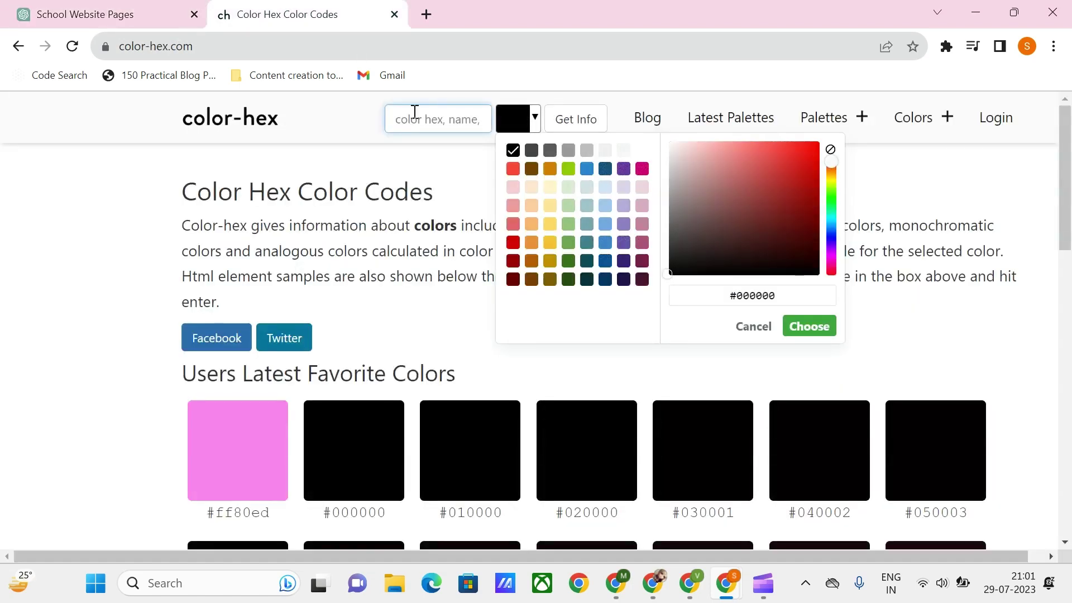
key(ctrl+v)
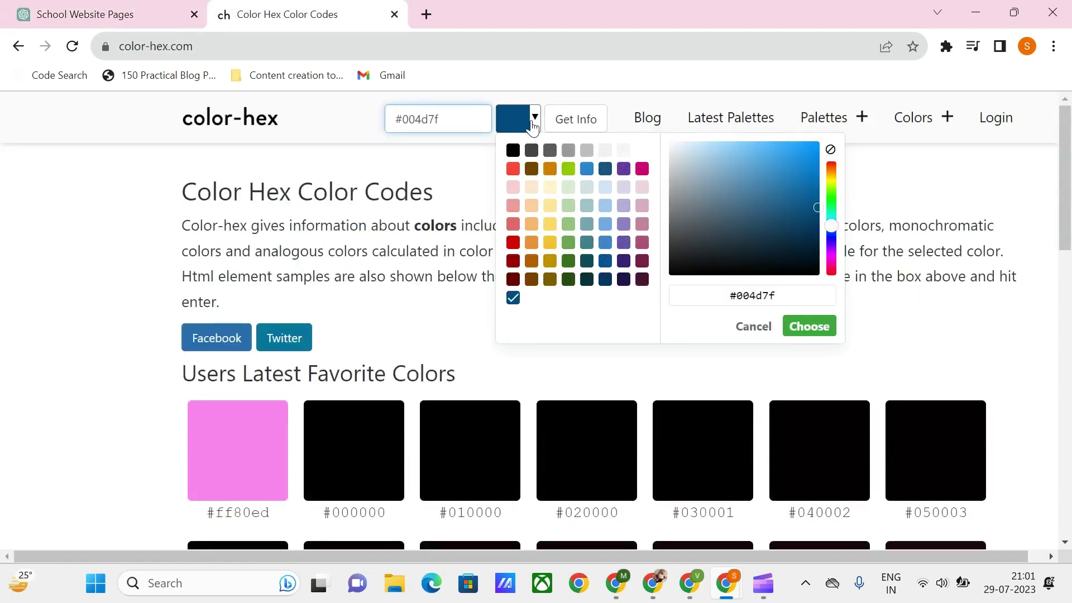
Step: Preview the secondary color on color-hex.com by replacing the entered code with #ff6f00 copied from the answer, and return to the ChatGPT conversation
click(112, 11)
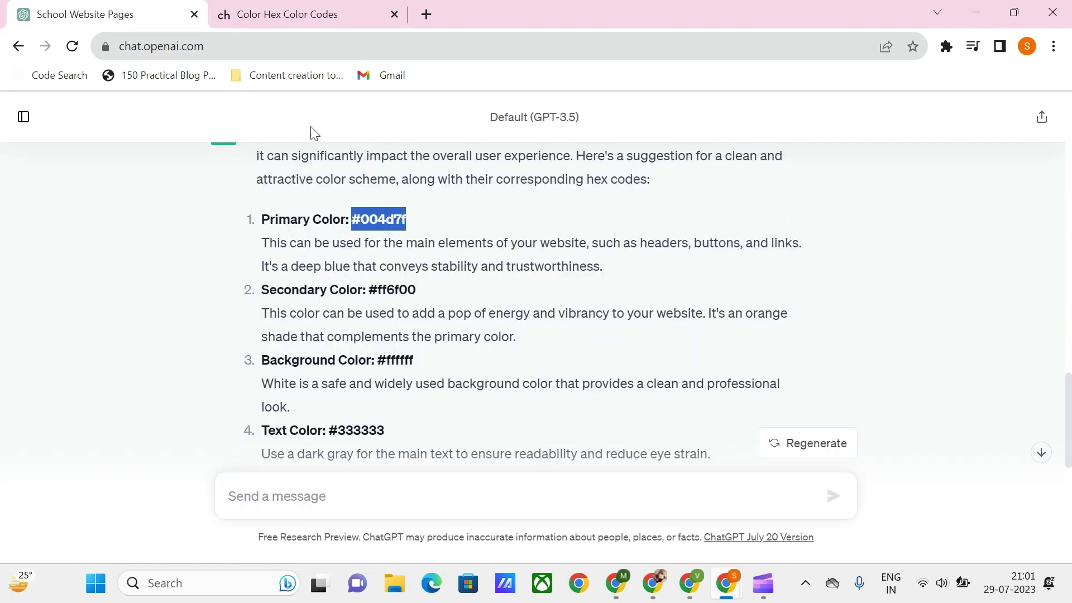
drag(373, 293, 433, 297)
key(ctrl+c)
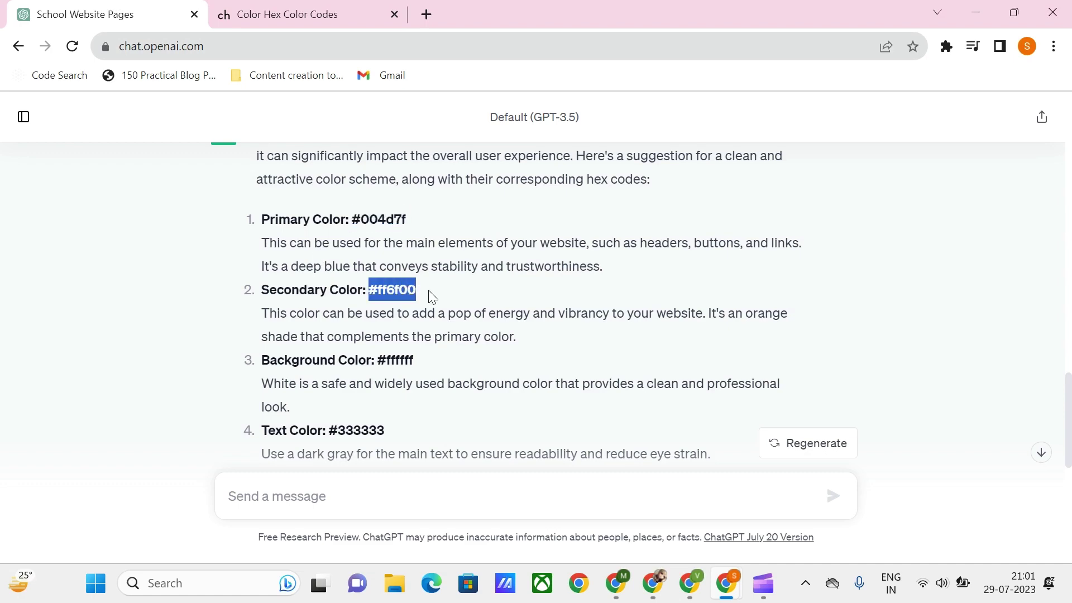
click(233, 10)
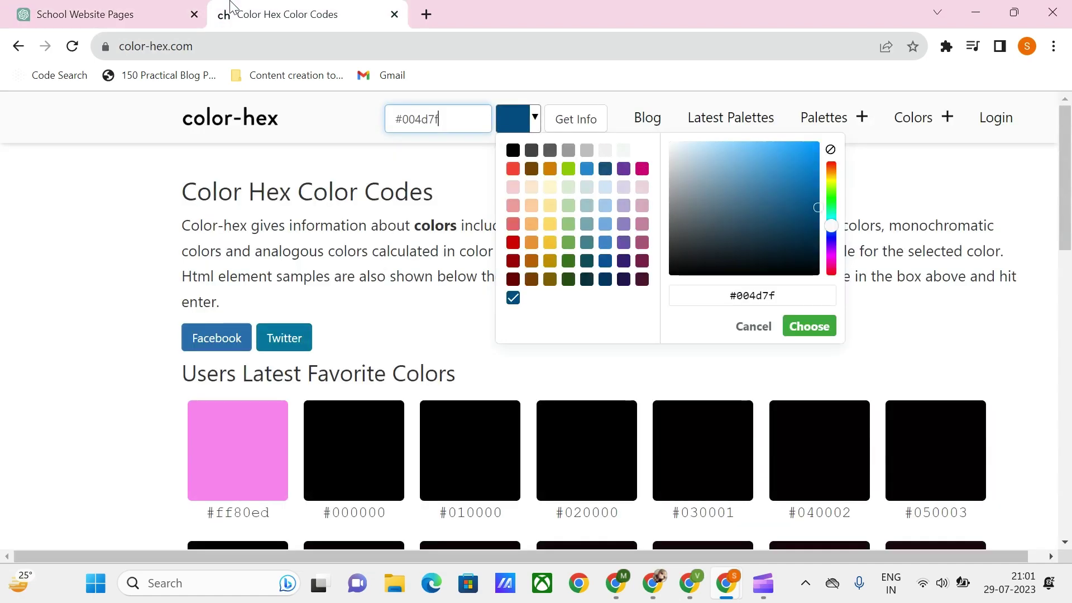
triple_click(448, 121)
key(ctrl+v)
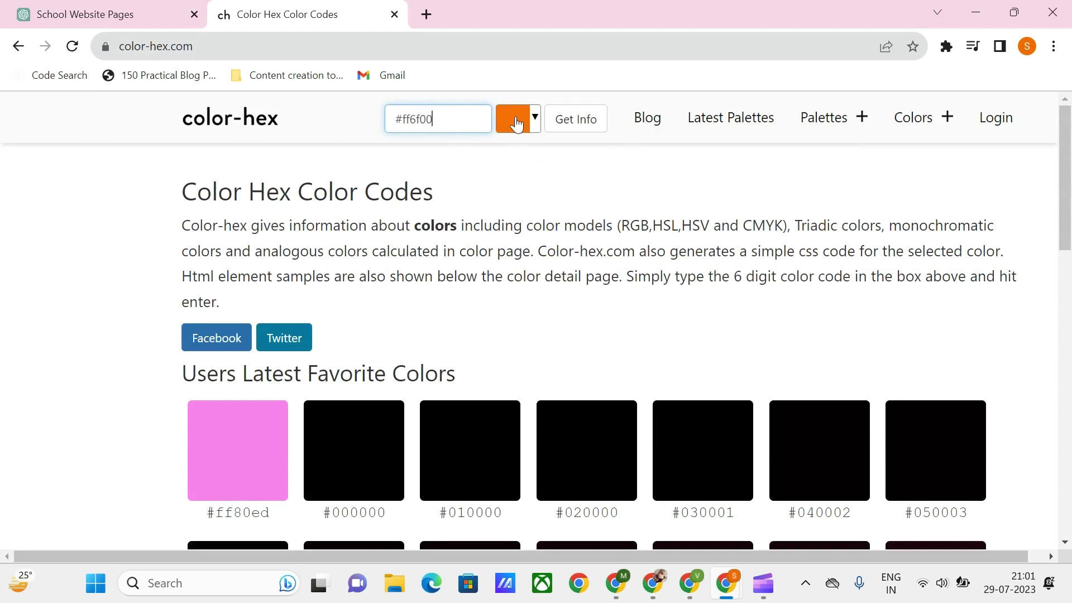
click(168, 11)
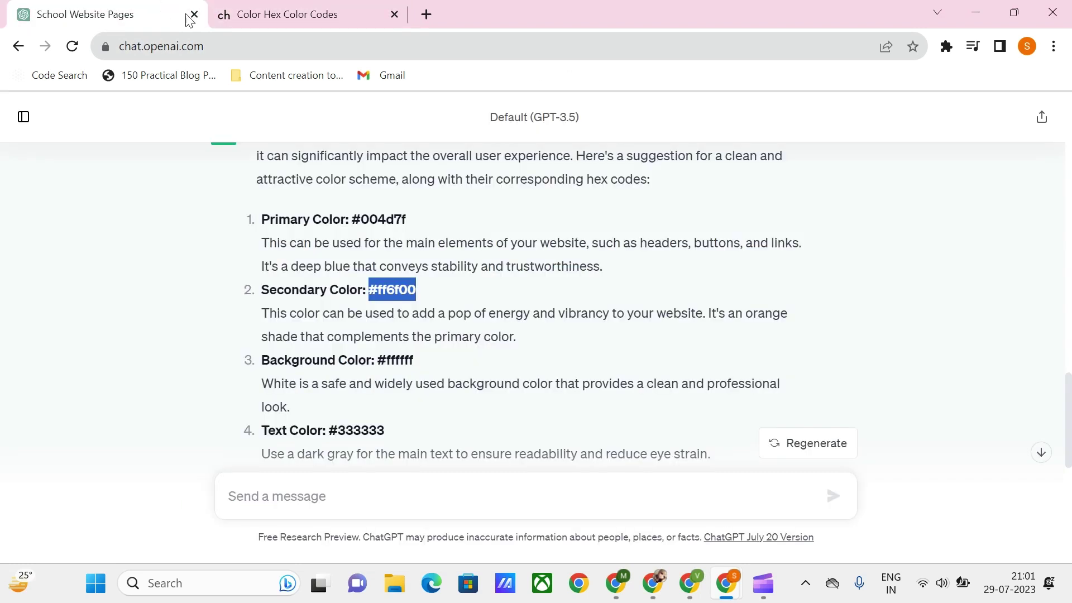
Step: Preview the text color on color-hex.com by replacing the entered code with #333333 copied from the answer, and return to the ChatGPT conversation
click(396, 376)
scroll(396, 376, down, 2)
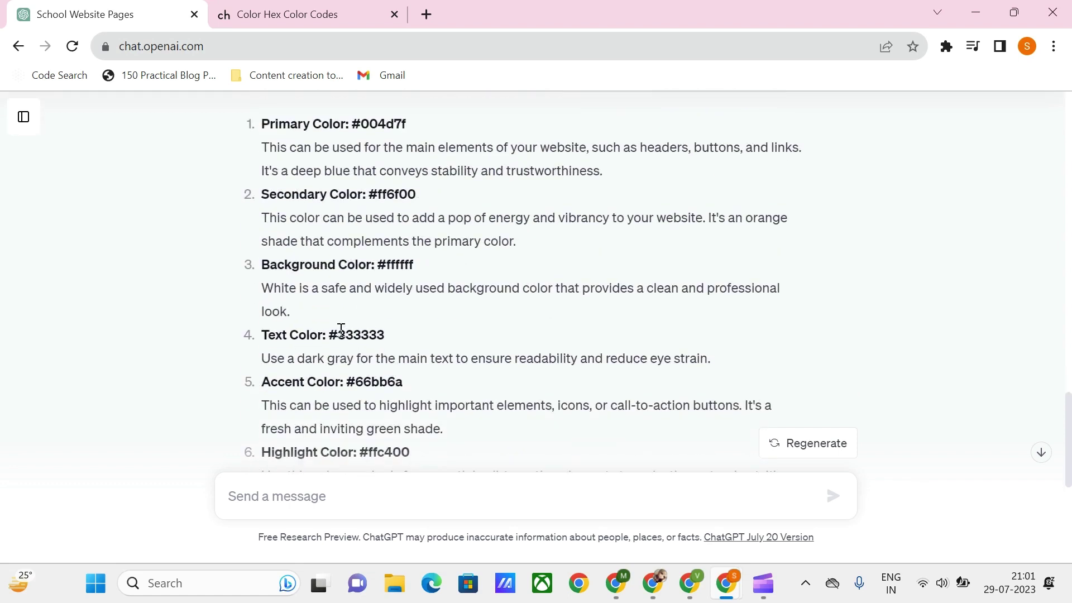
drag(329, 332, 385, 339)
key(ctrl+c)
click(213, 8)
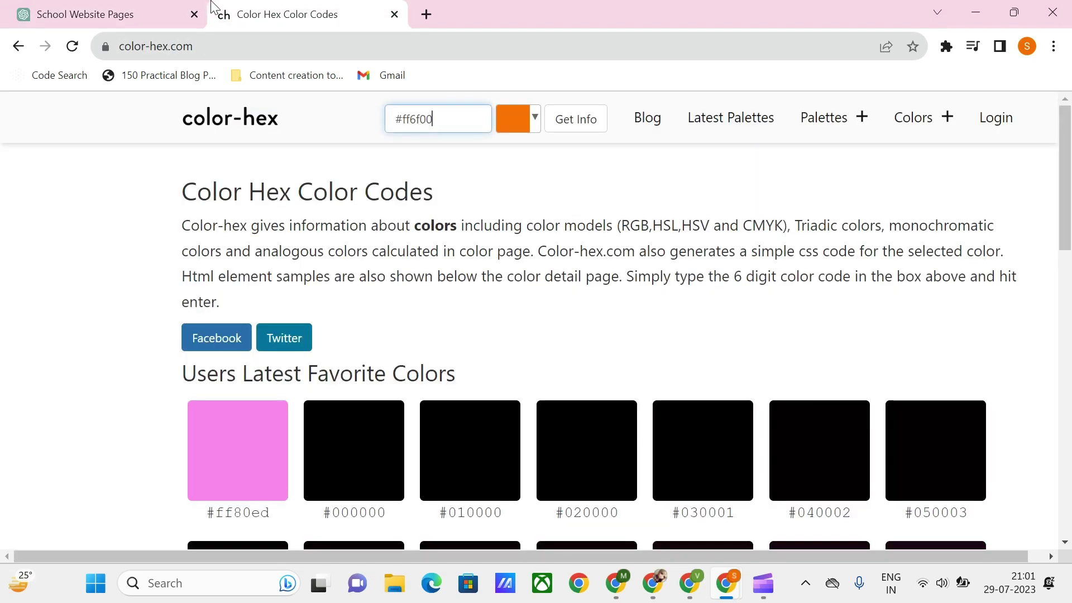
click(450, 123)
triple_click(452, 123)
key(ctrl+v)
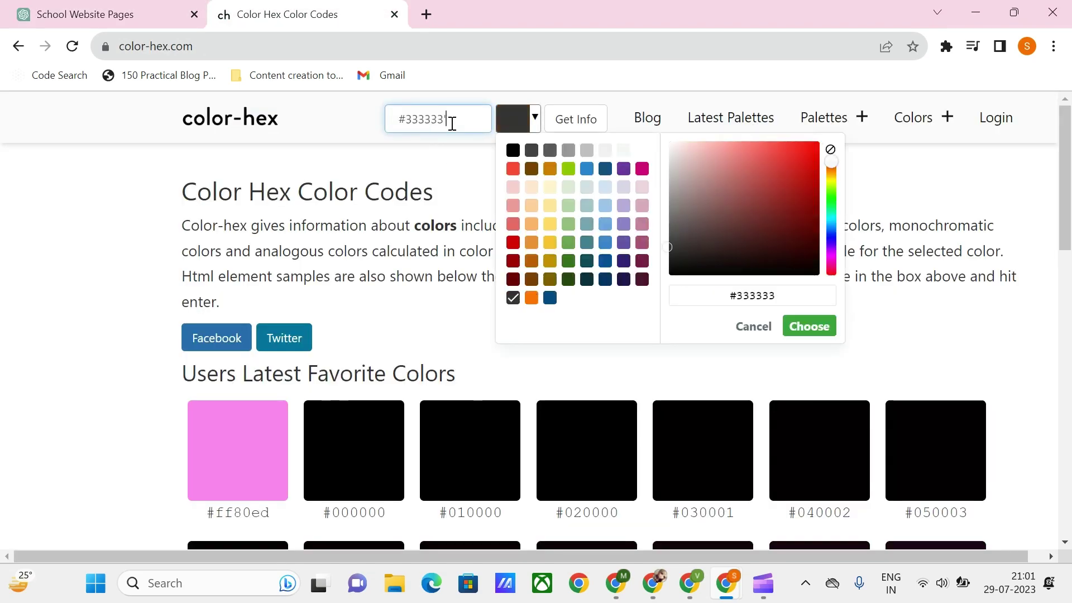
text('=)
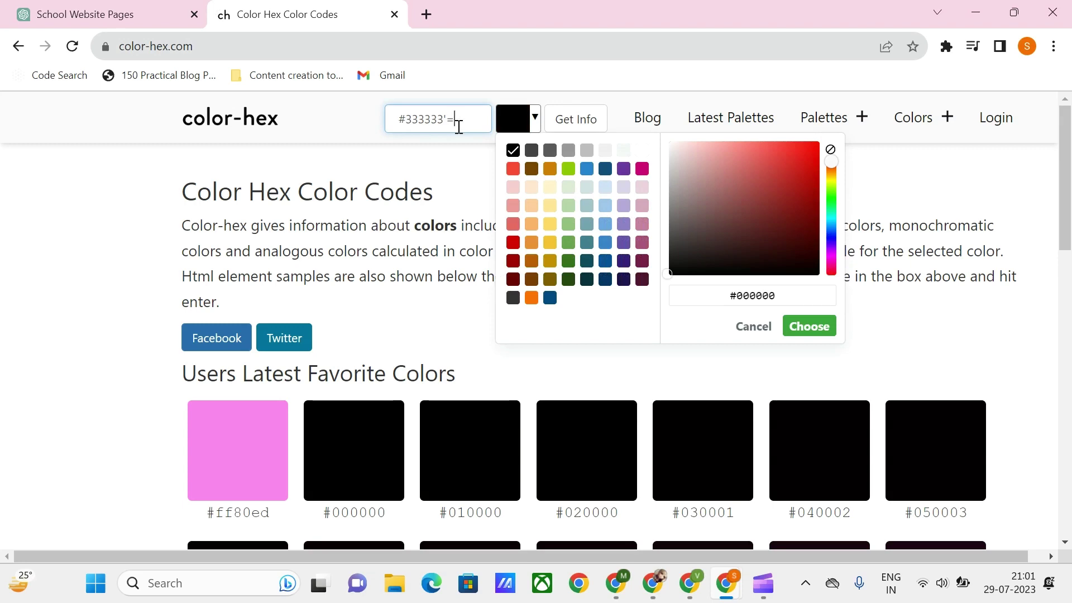
key(BackSpace)
key(BackSpace)
click(144, 6)
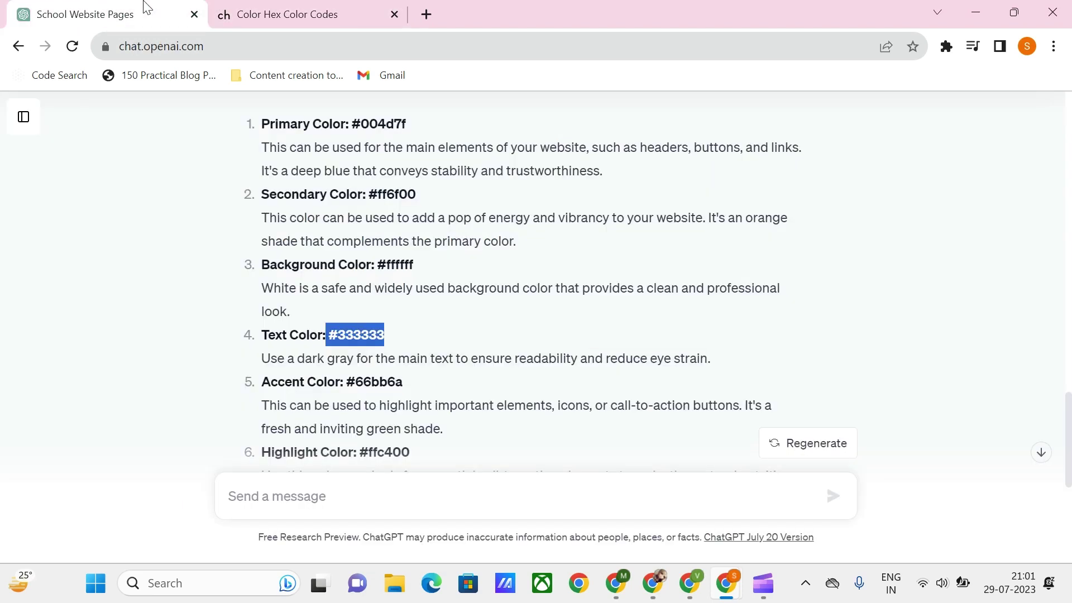
Step: Send the prompt "My School name is bright Convent School. Can you write some content for the homepage?"
scroll(307, 304, down, 1)
scroll(346, 394, down, 1)
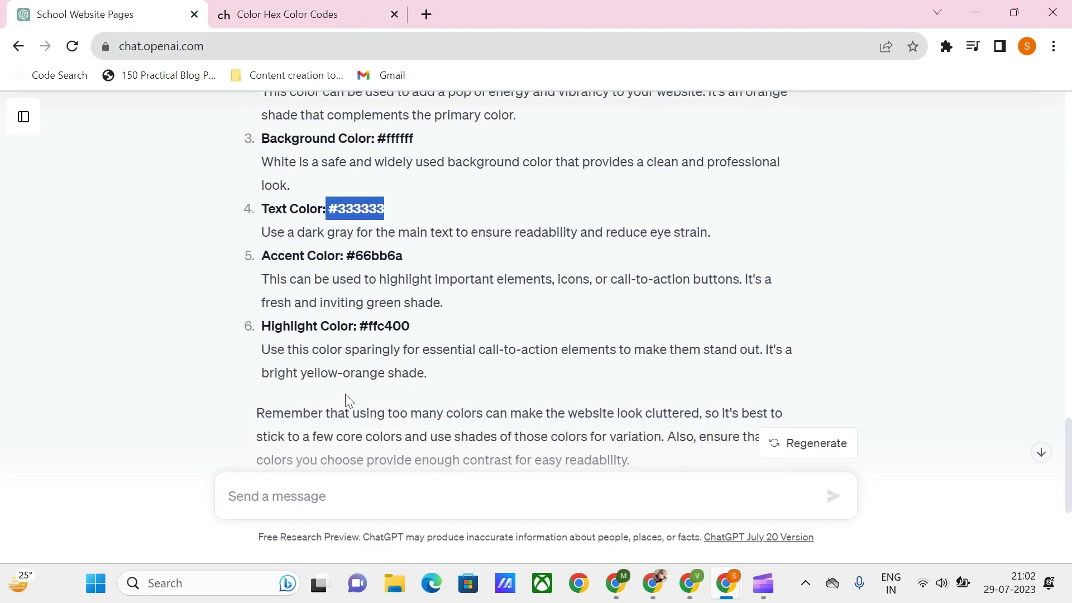
scroll(346, 393, down, 1)
scroll(425, 352, down, 2)
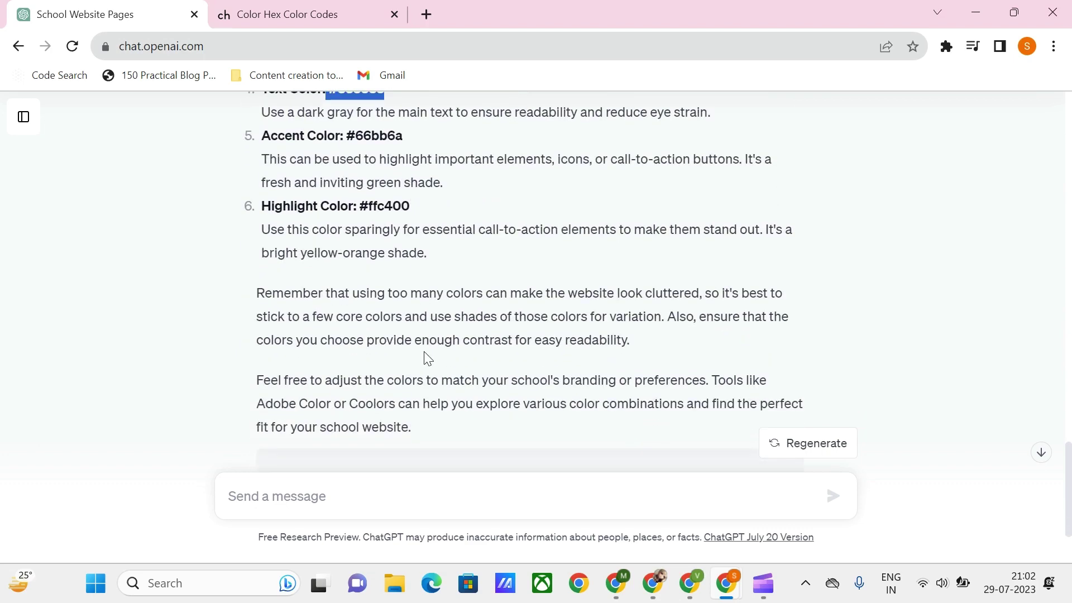
scroll(427, 354, down, 3)
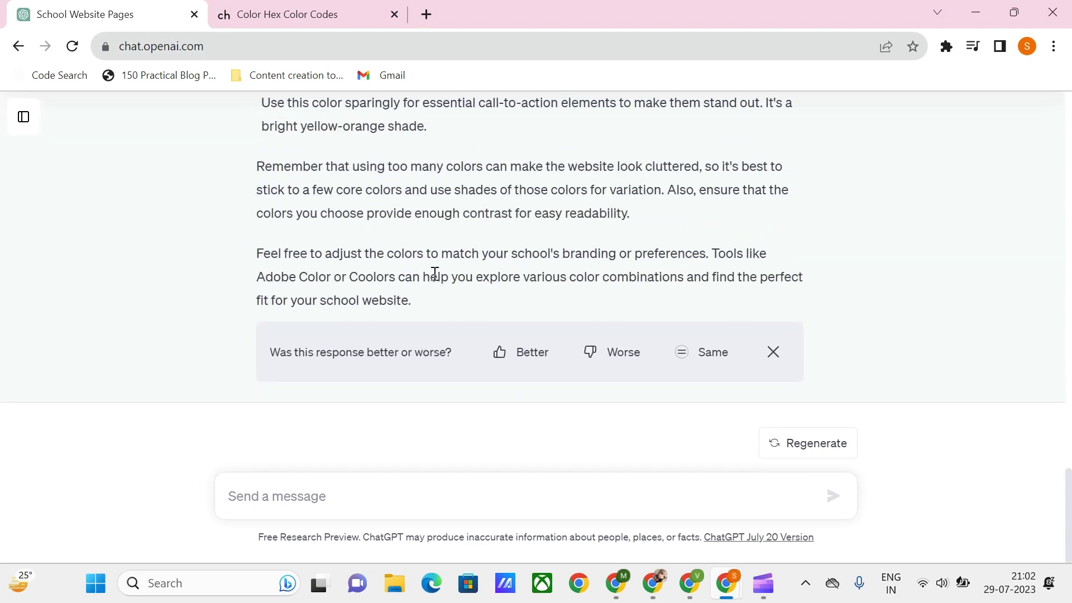
click(294, 503)
text(My School name is Bonanza Convent School. Can you write some content for the homepage?)
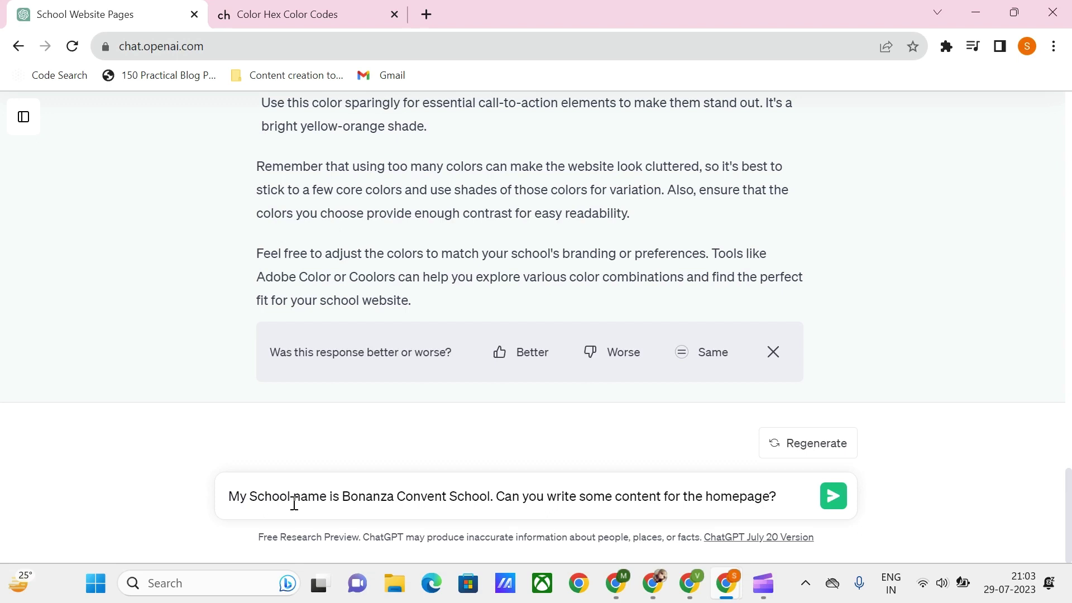
double_click(365, 496)
text(bright)
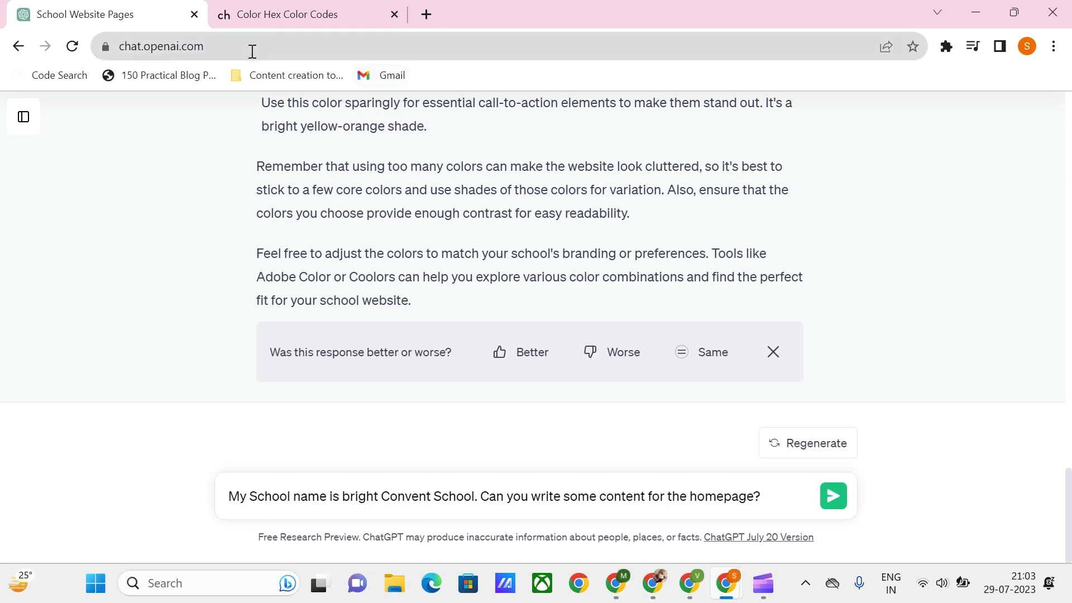
drag(350, 499, 478, 499)
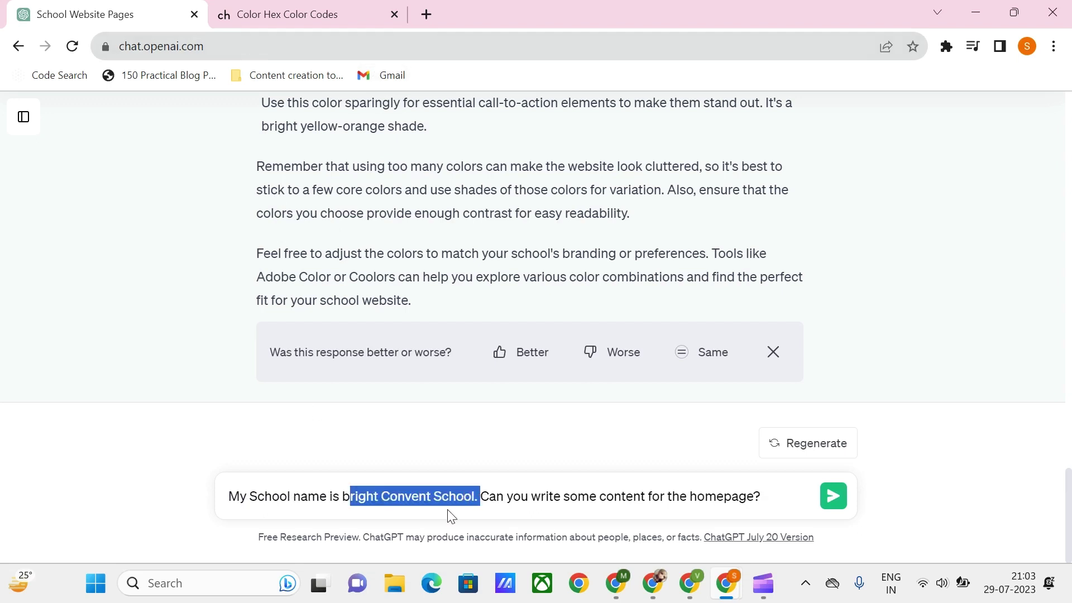
click(515, 496)
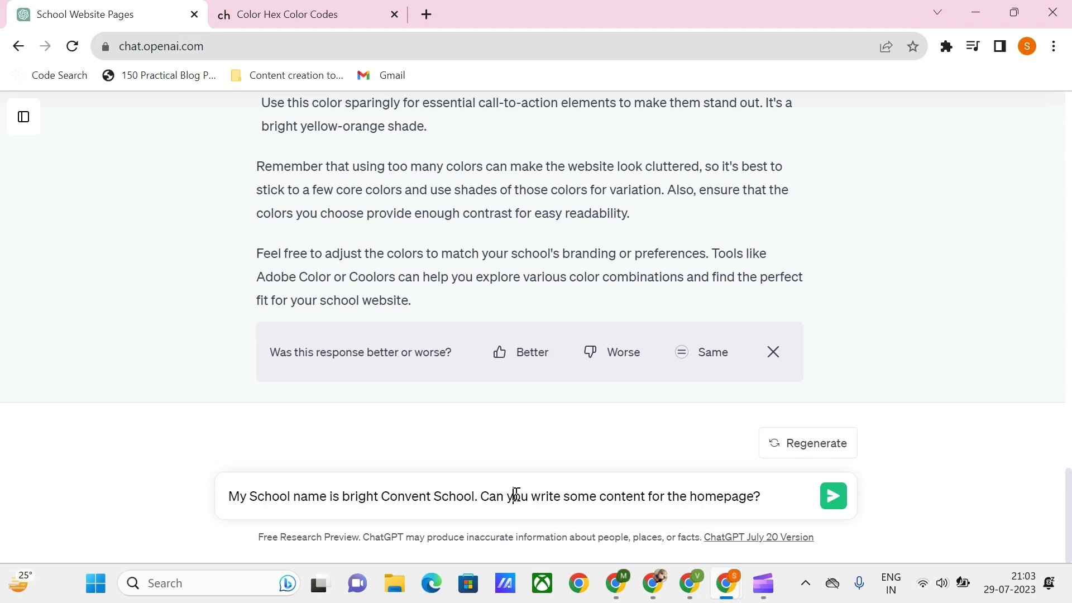
click(836, 502)
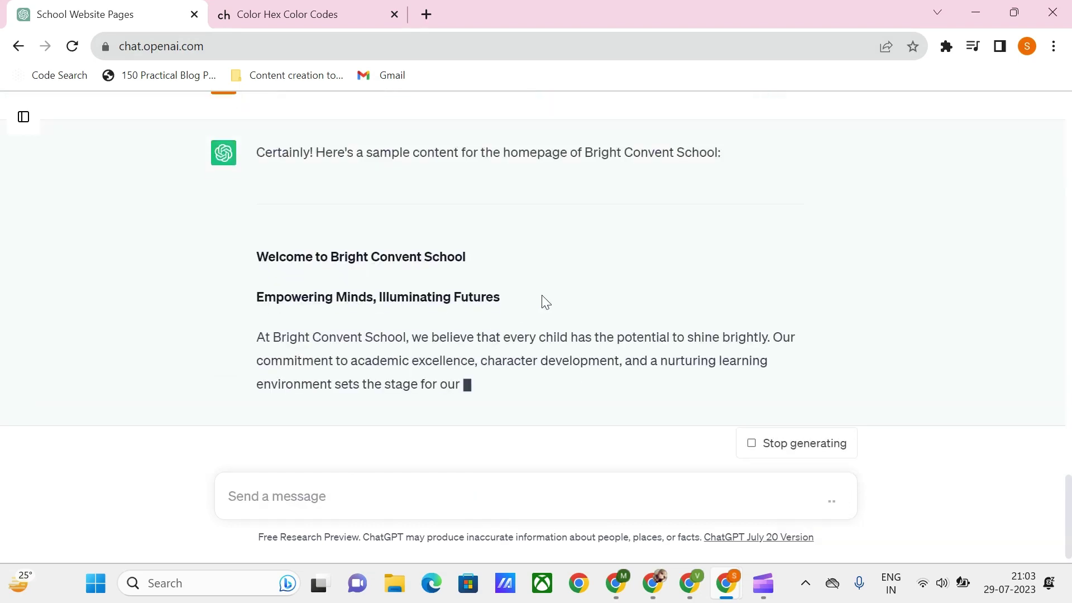
Step: Review the generated homepage content from the welcome section to Contact Us, including the year placeholder in About Us
scroll(503, 266, up, 4)
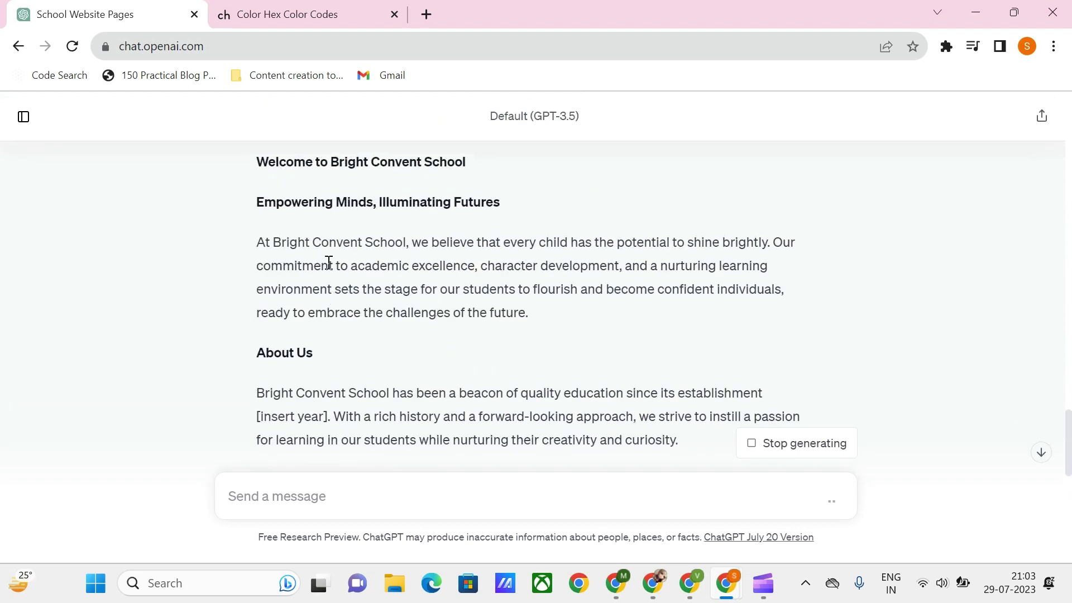
drag(362, 289, 572, 361)
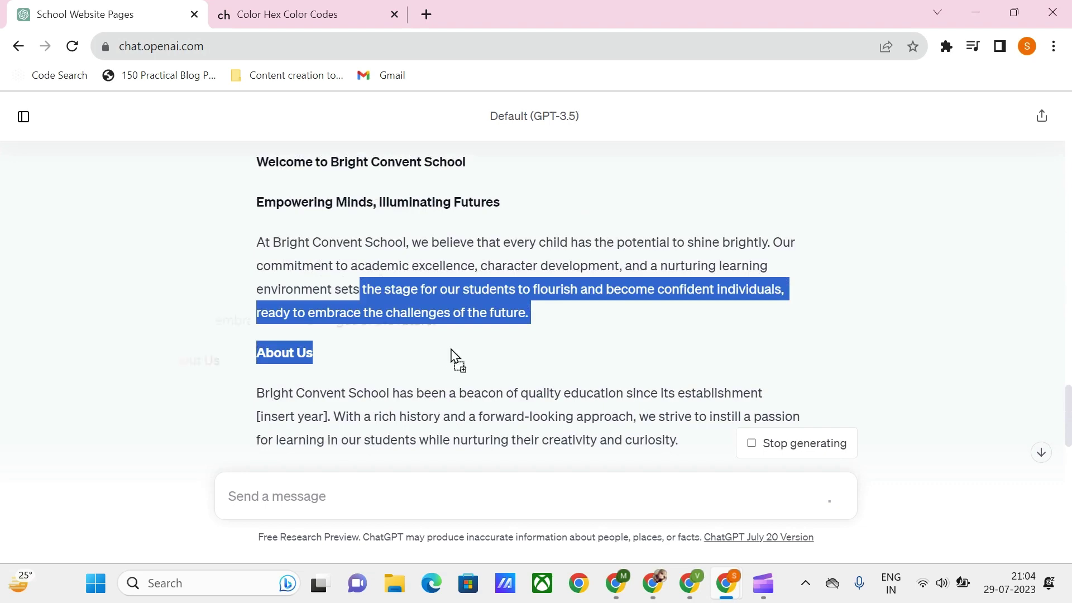
scroll(447, 358, down, 2)
scroll(313, 284, down, 2)
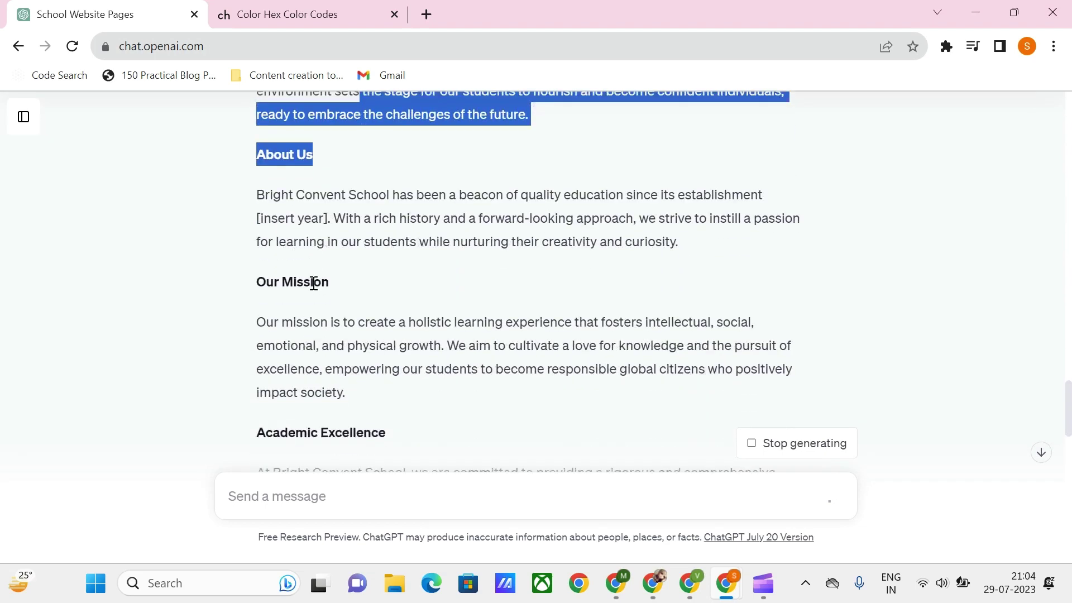
drag(327, 207, 254, 214)
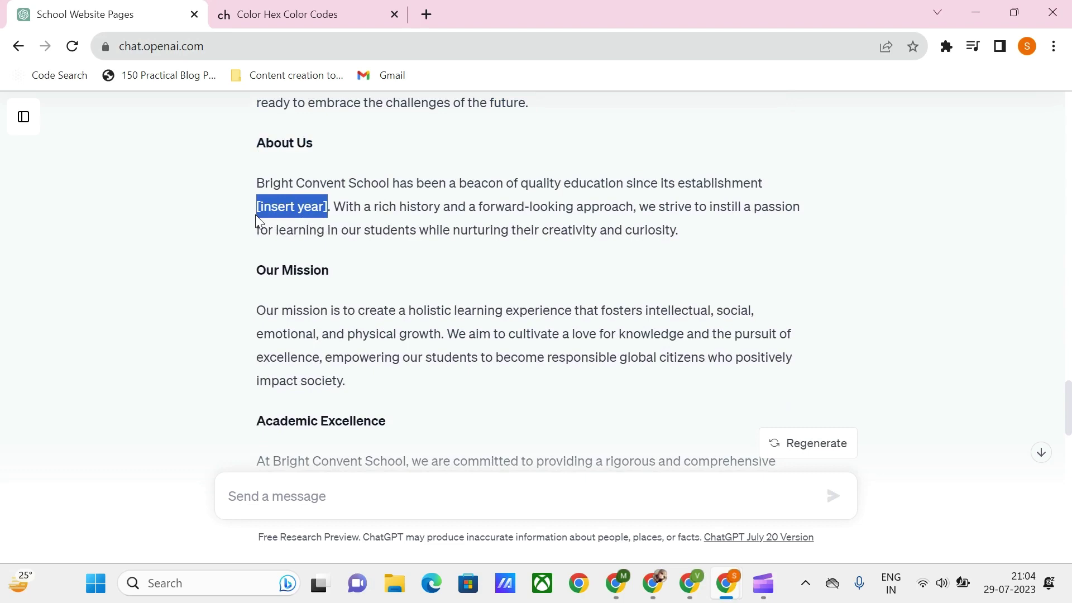
scroll(423, 285, down, 5)
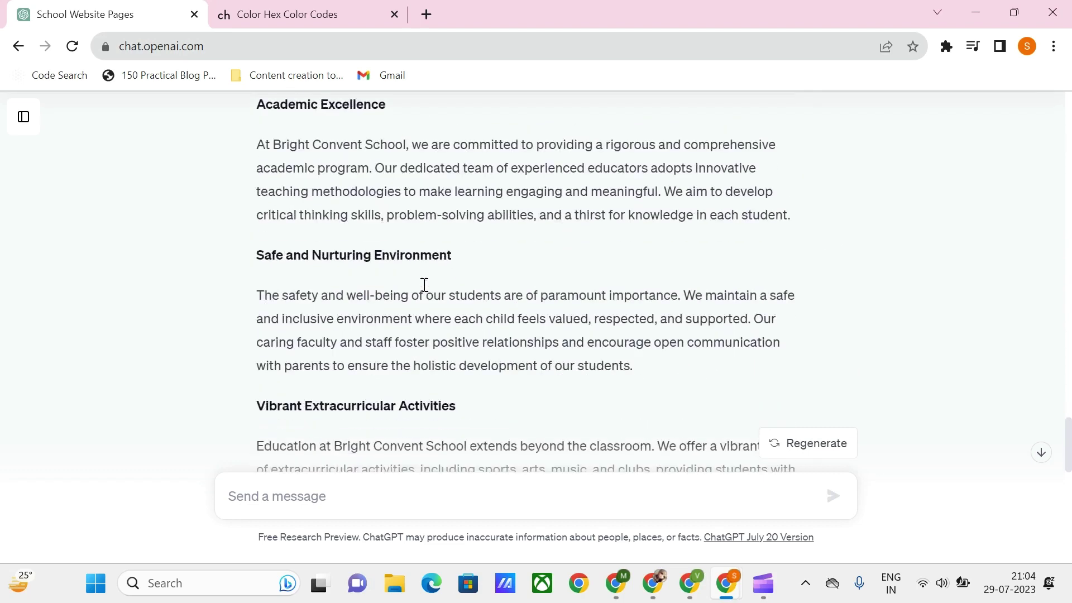
scroll(424, 284, down, 2)
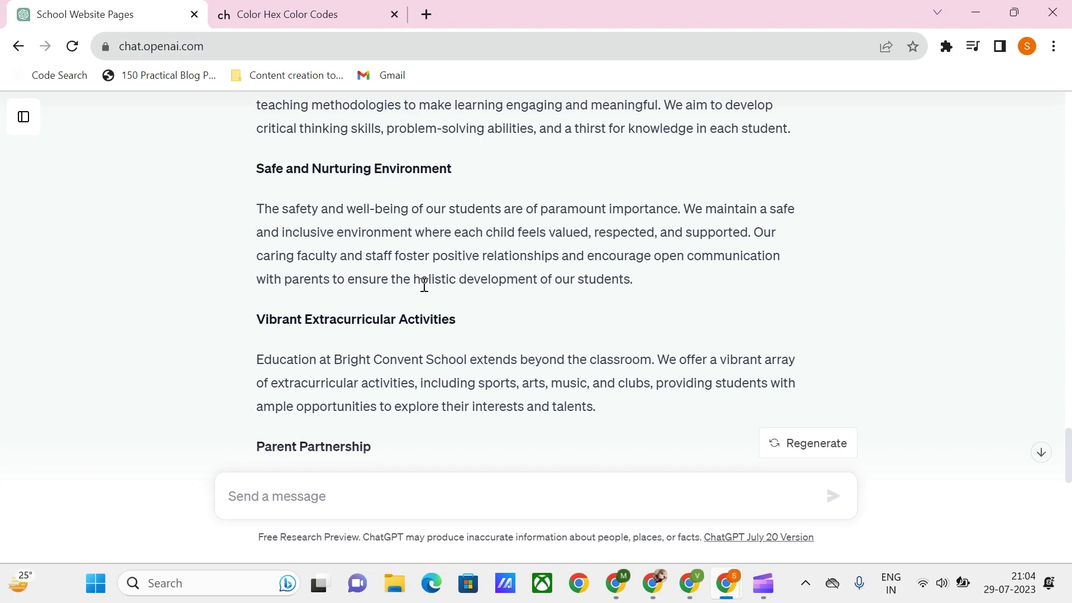
scroll(424, 285, down, 15)
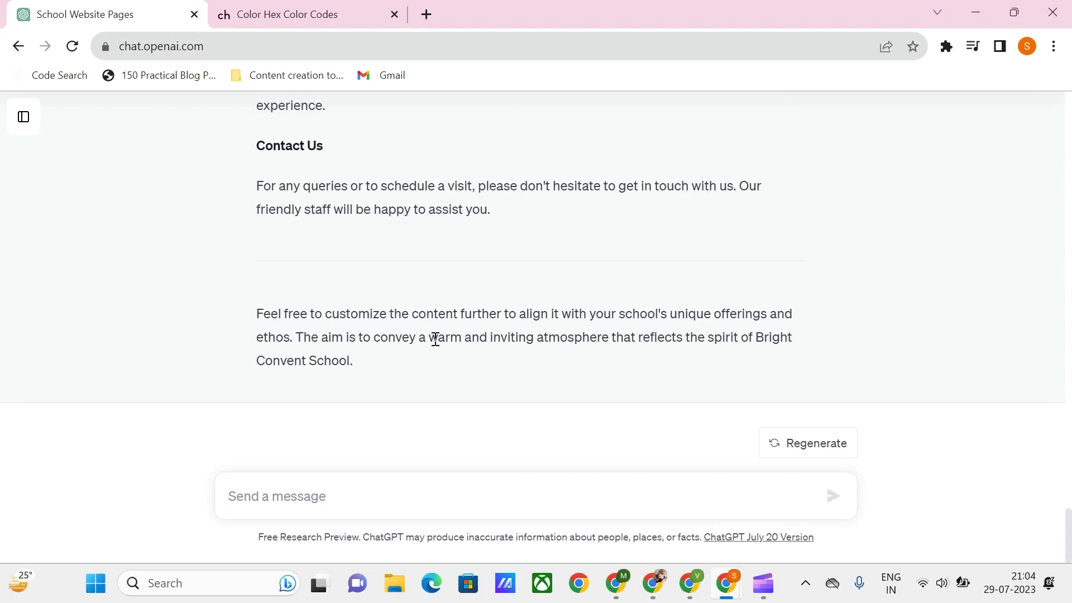
Step: Ask ChatGPT "How can I start building this website without coding knowledge? Can I use wordpress?"
click(356, 504)
text(How can I start building this website without coding knowledge? Can I use wordpress?)
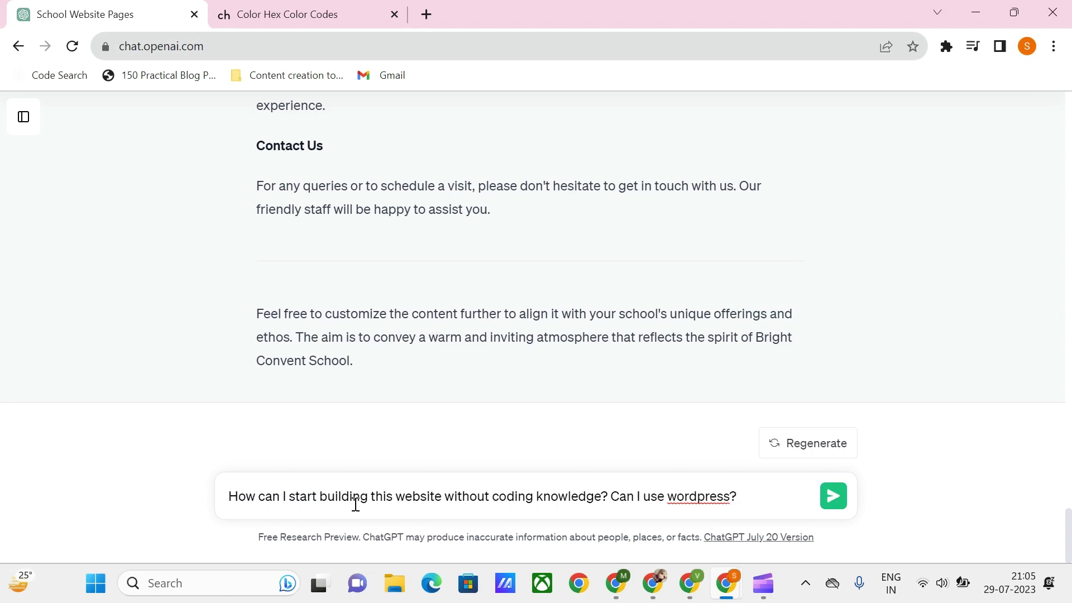
key(Return)
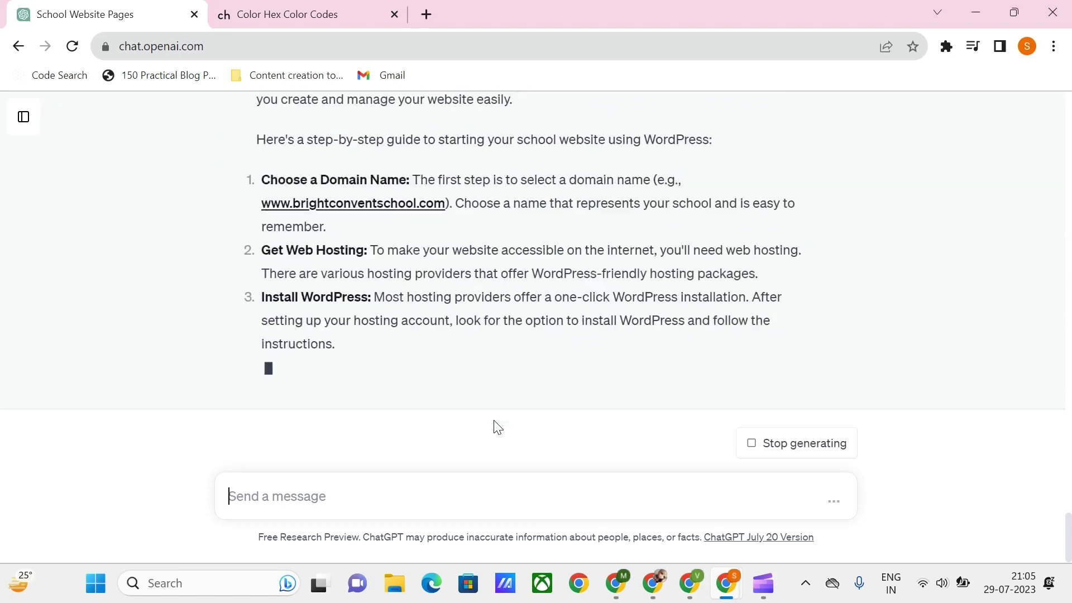
Step: Read through the step-by-step WordPress guide, from choosing a domain name to regular maintenance
scroll(474, 339, up, 3)
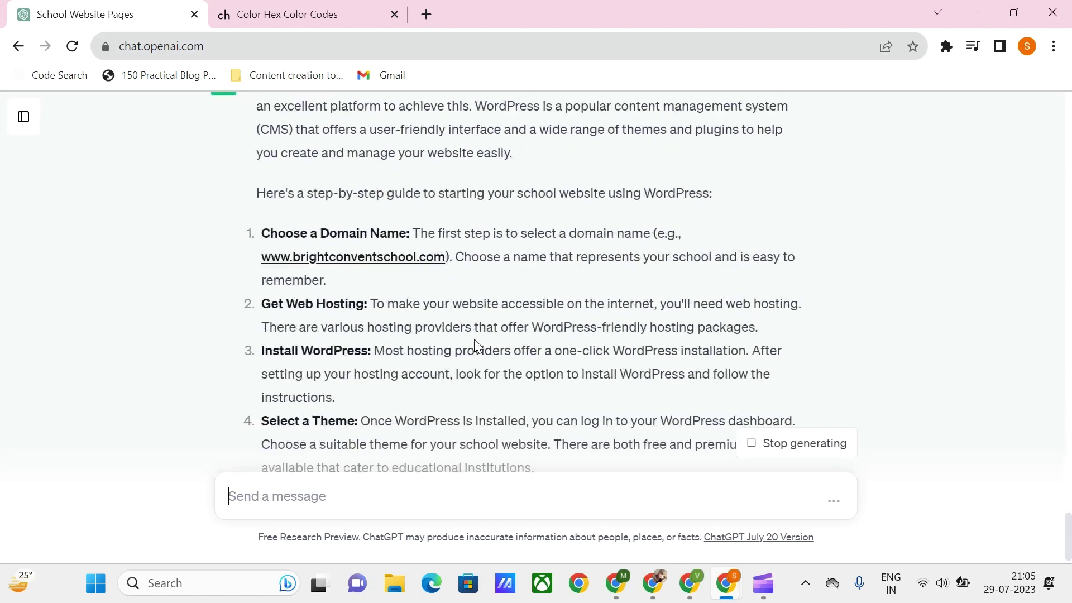
scroll(475, 341, up, 1)
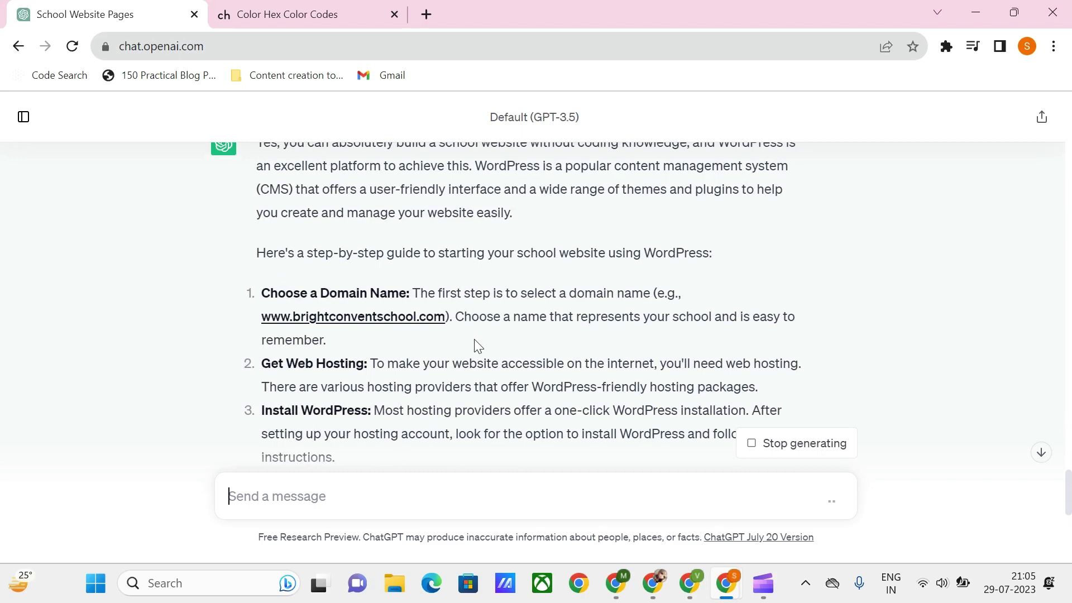
scroll(476, 343, down, 2)
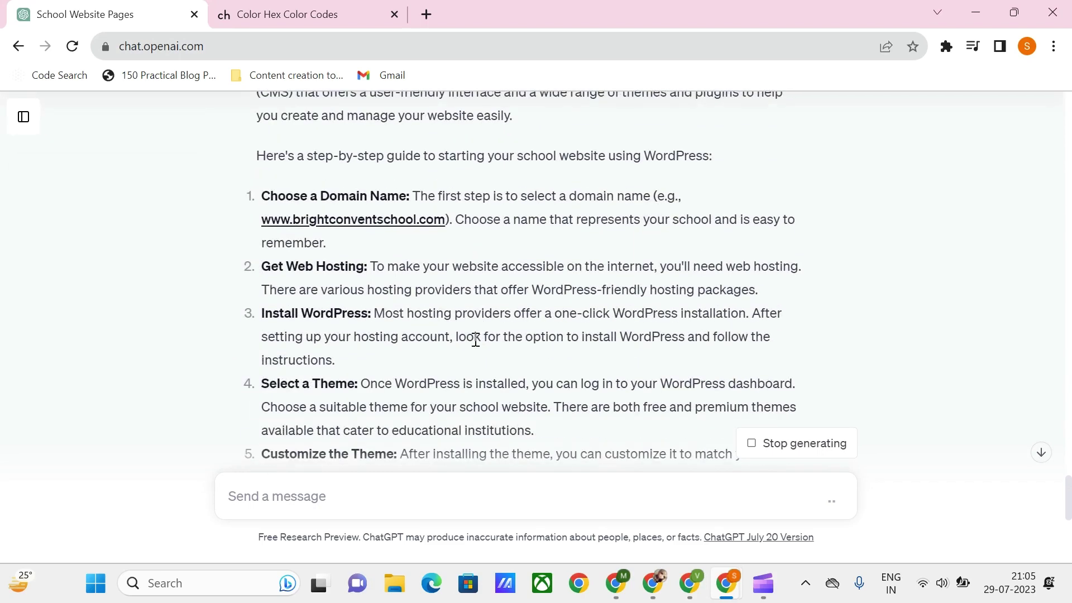
scroll(475, 340, down, 6)
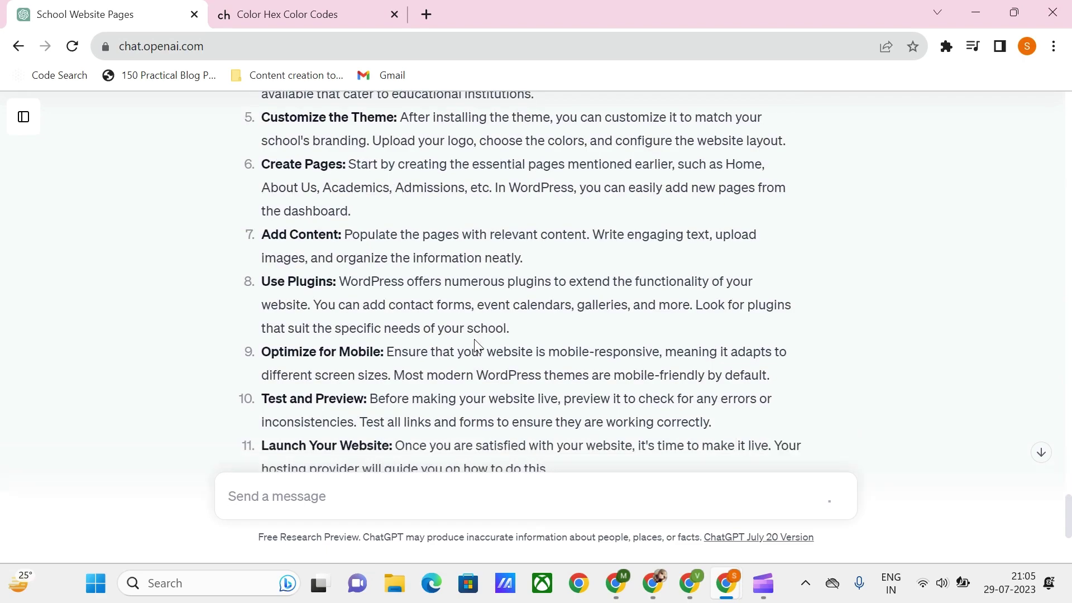
scroll(474, 340, up, 7)
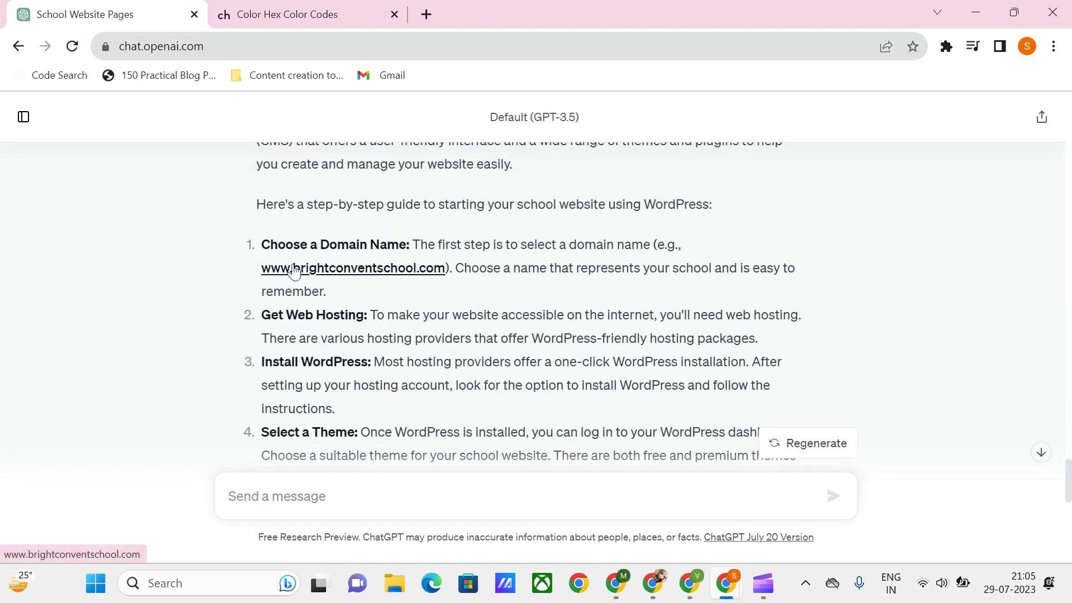
scroll(294, 271, down, 12)
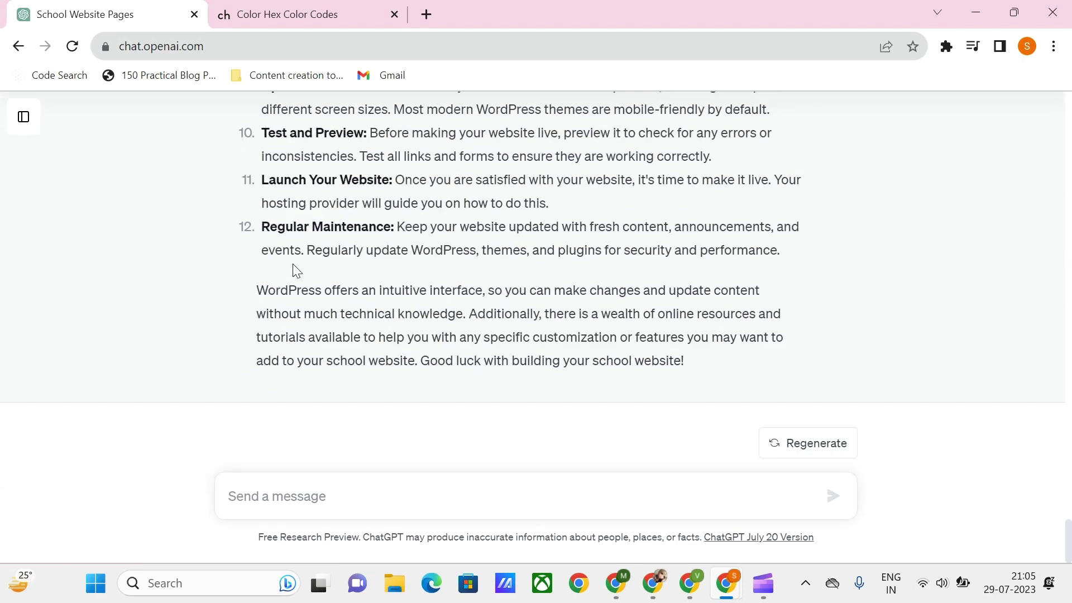
scroll(295, 263, up, 2)
scroll(294, 264, up, 12)
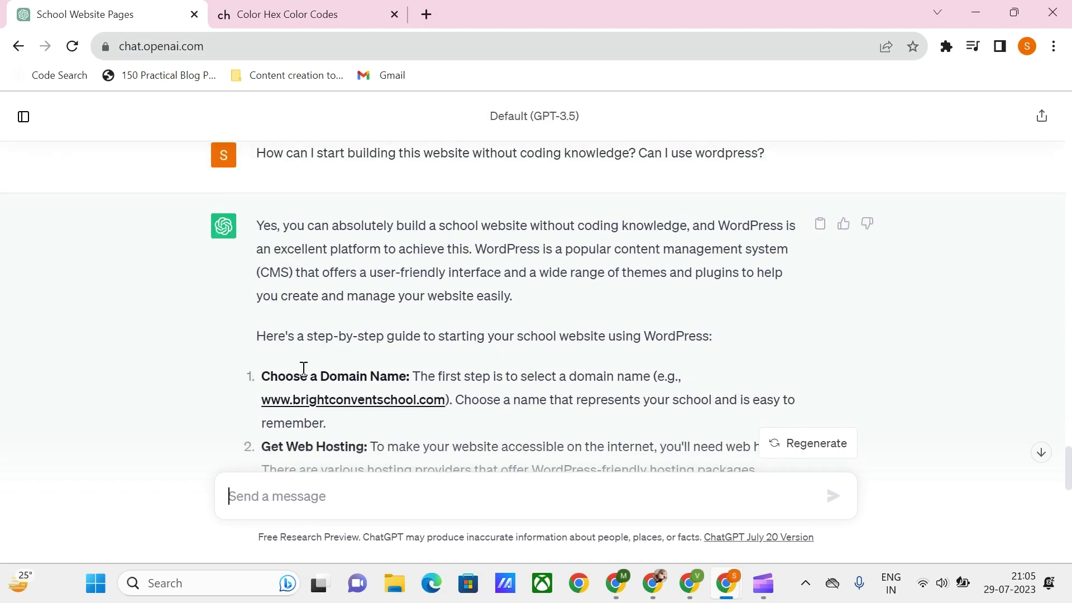
scroll(303, 368, down, 1)
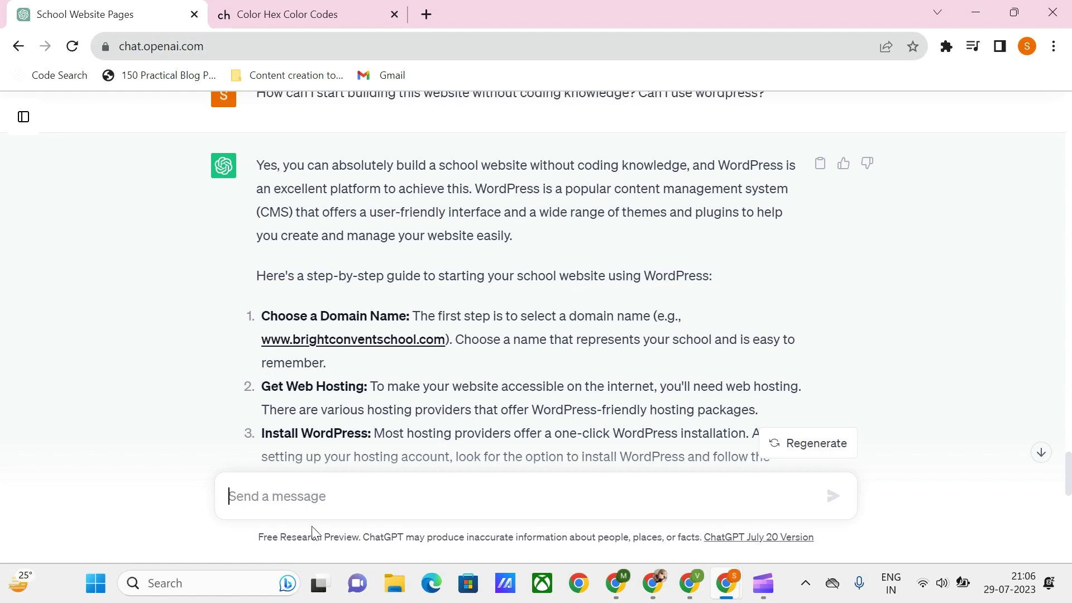
scroll(360, 395, down, 4)
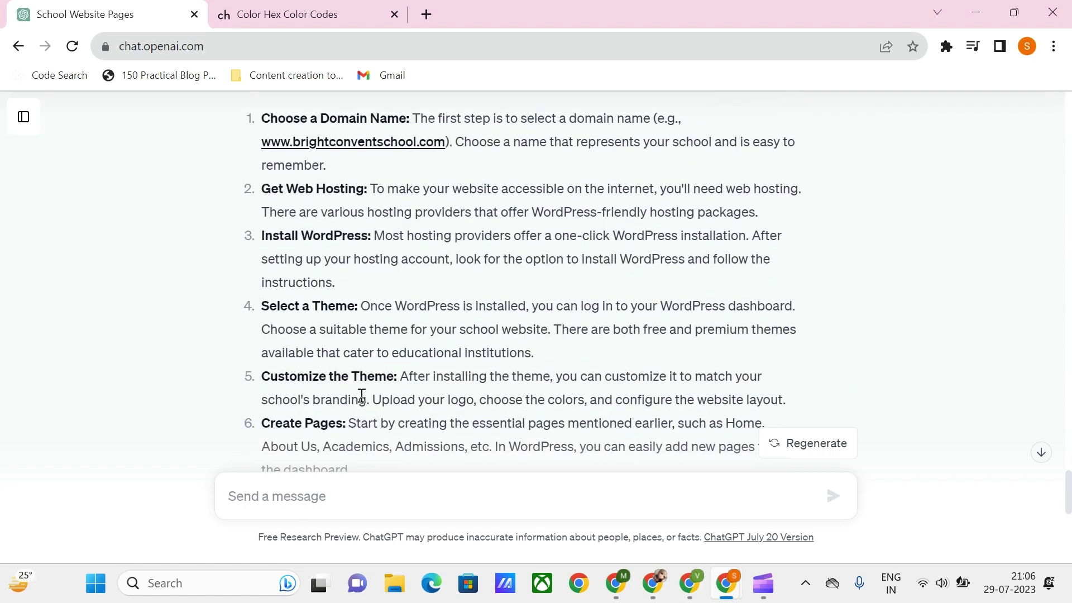
scroll(362, 394, down, 5)
scroll(362, 395, down, 5)
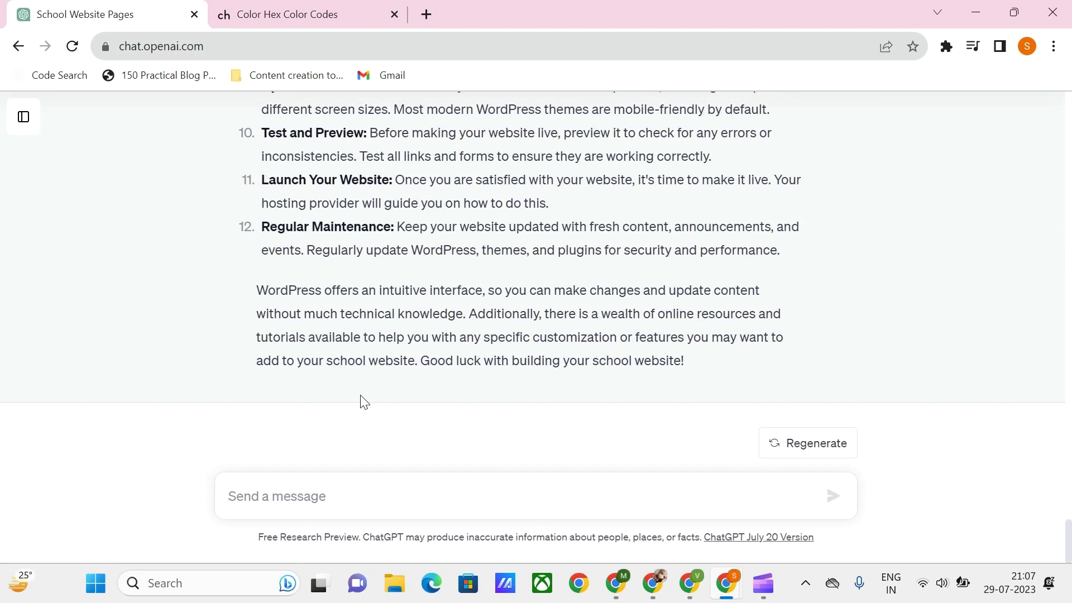
Step: Send "Please suggest me some domain name for my school website. I am from India. So, please suggest some good domain names for Indian market."
text(Please suggest me some domain name for my school website. I am from India. So, please suggest some good domain names for Indian market.)
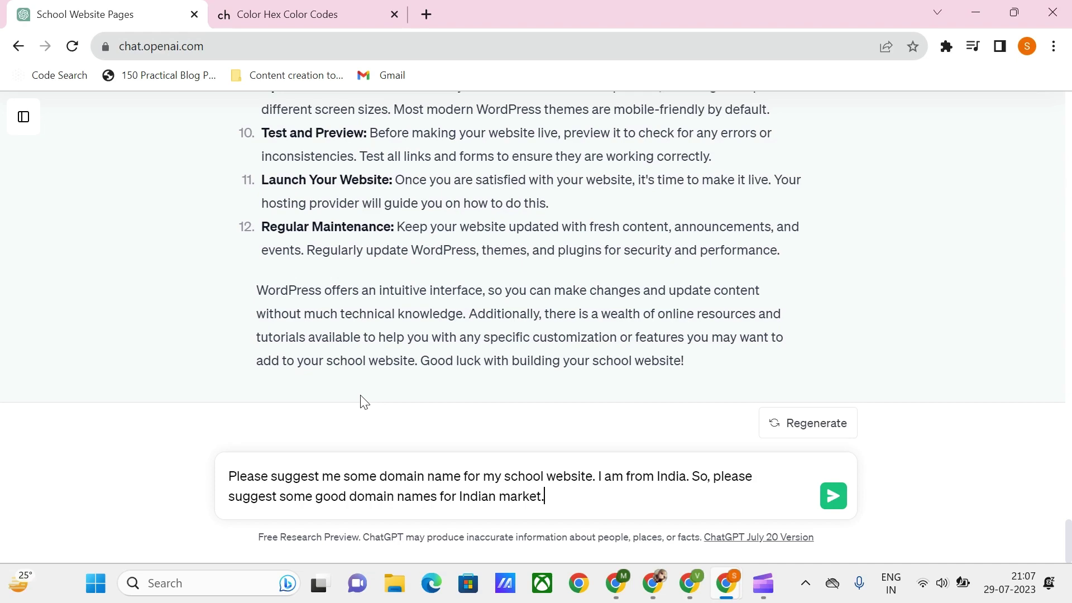
key(Return)
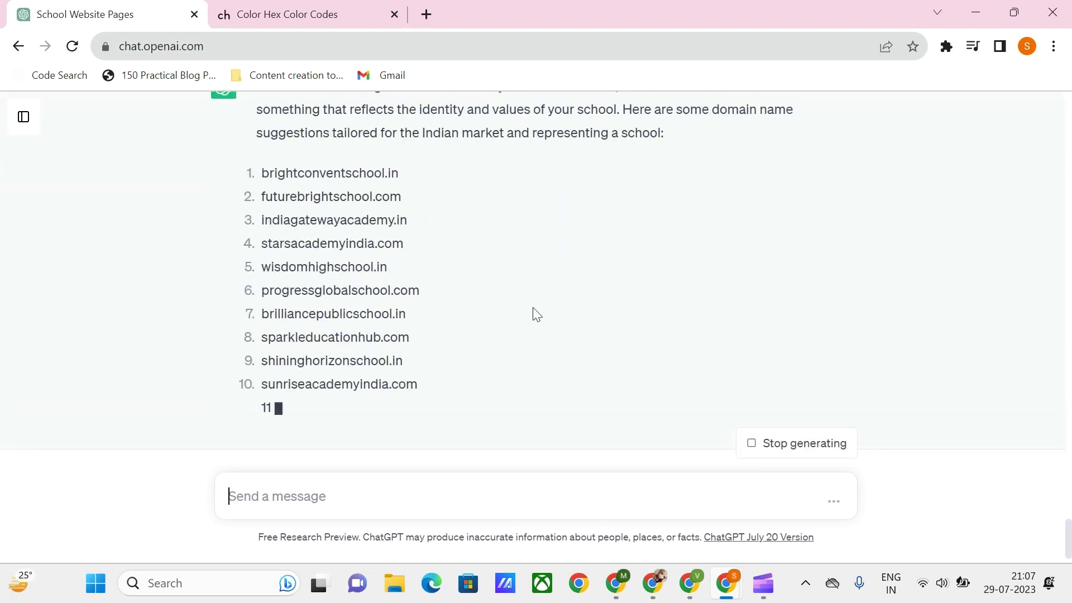
scroll(508, 317, up, 1)
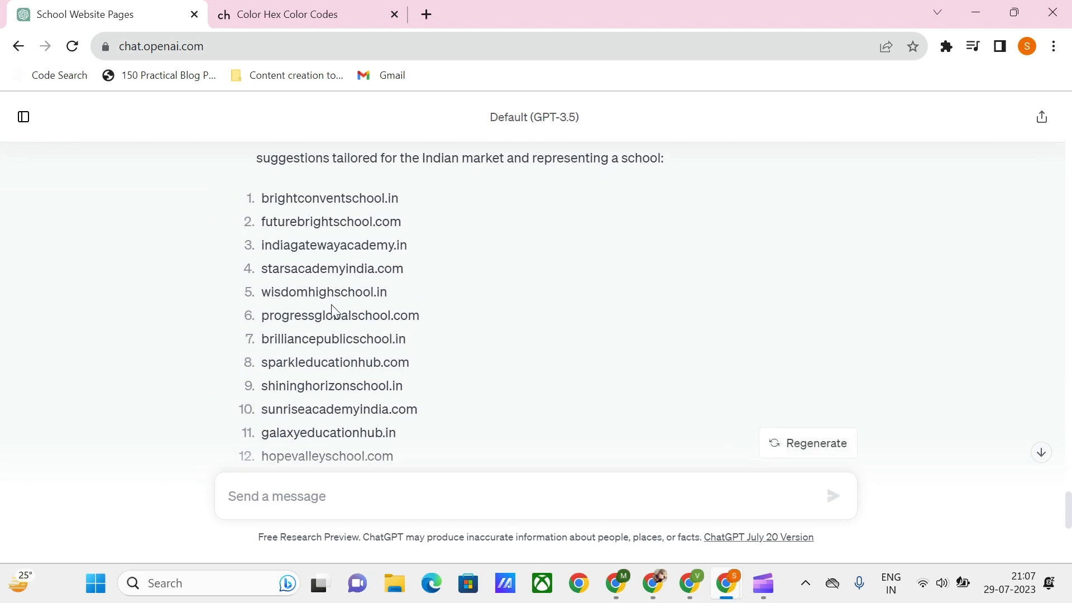
Step: Read through the domain names suggested for the Indian market, the selection tips, and the earlier list based on "Bright Convent School"
scroll(330, 304, down, 1)
scroll(333, 305, down, 1)
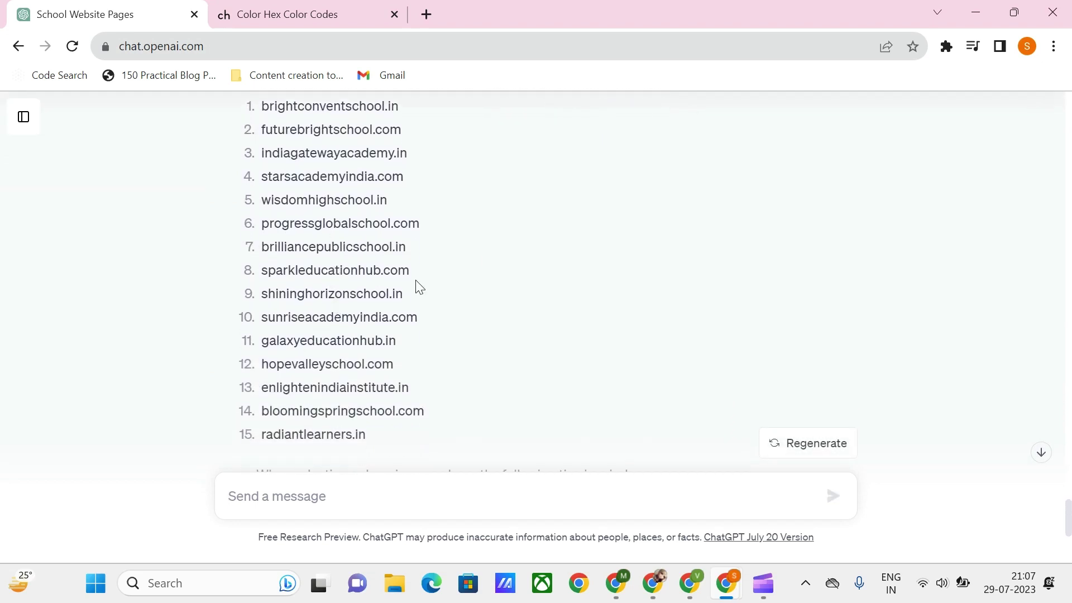
scroll(417, 284, up, 1)
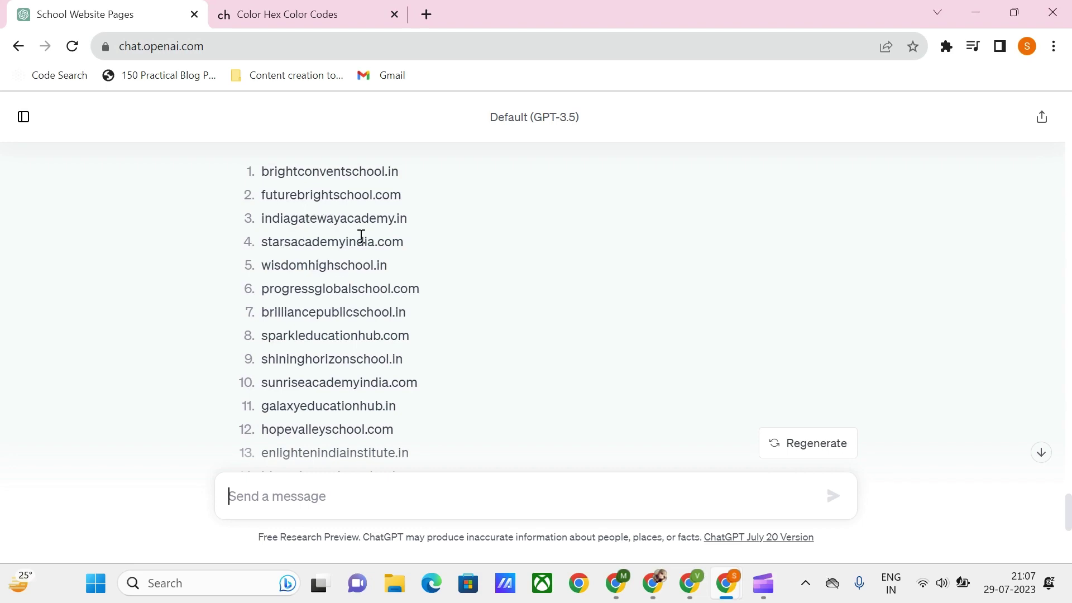
scroll(322, 290, down, 3)
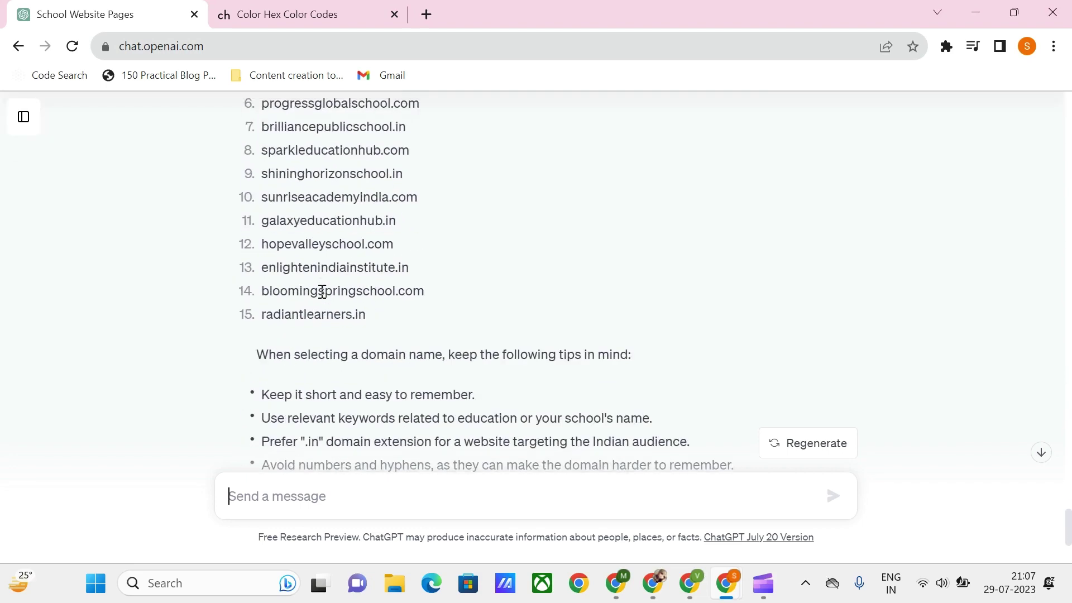
scroll(323, 293, down, 3)
scroll(322, 296, up, 6)
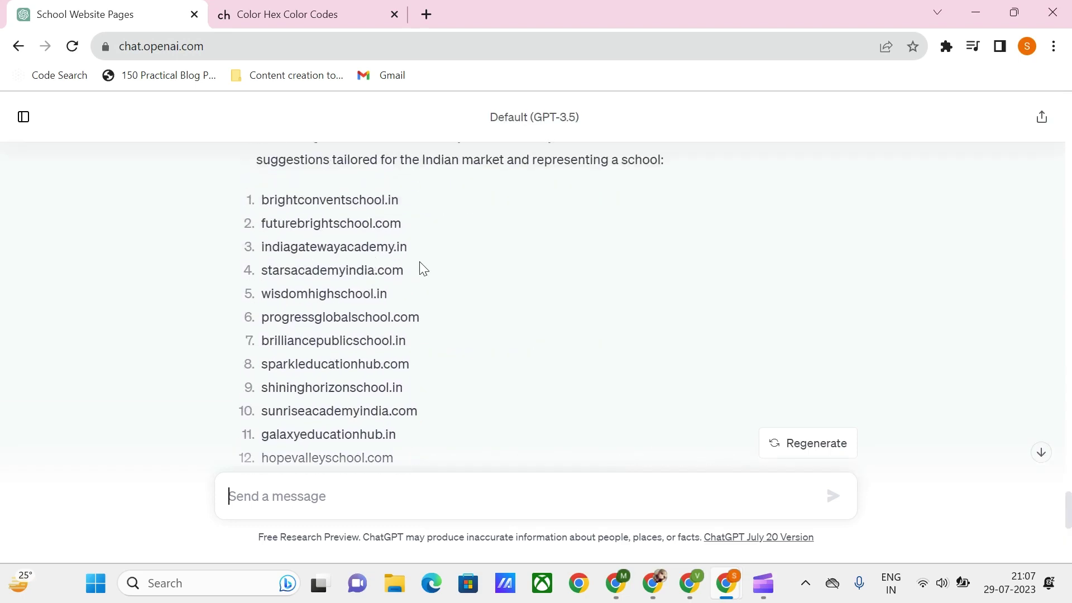
scroll(420, 261, up, 10)
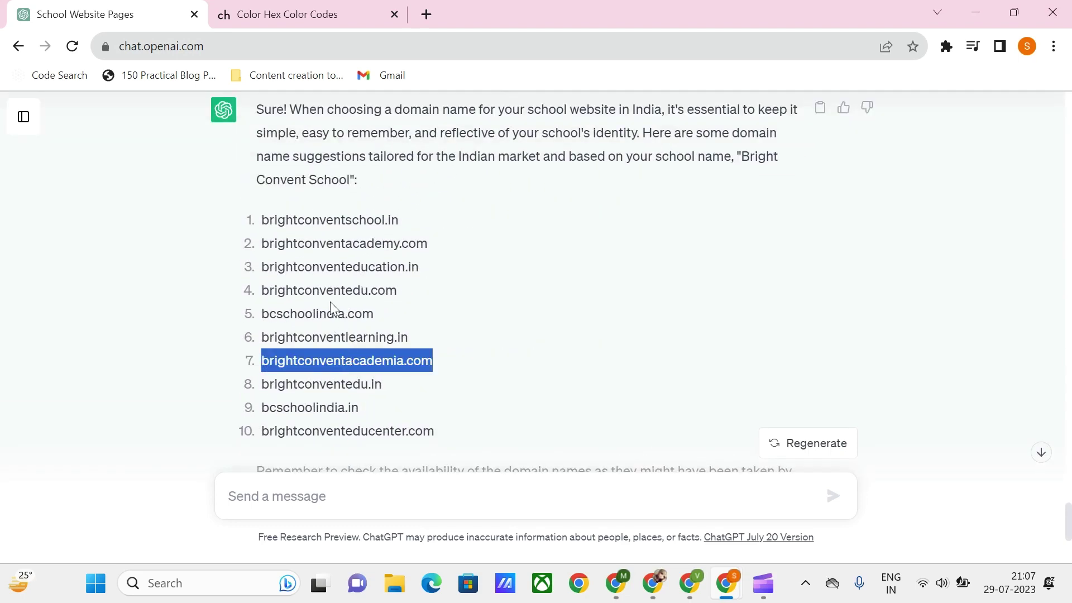
Step: Copy the suggested domain name brightconventedu.in from the list based on the school name
triple_click(341, 316)
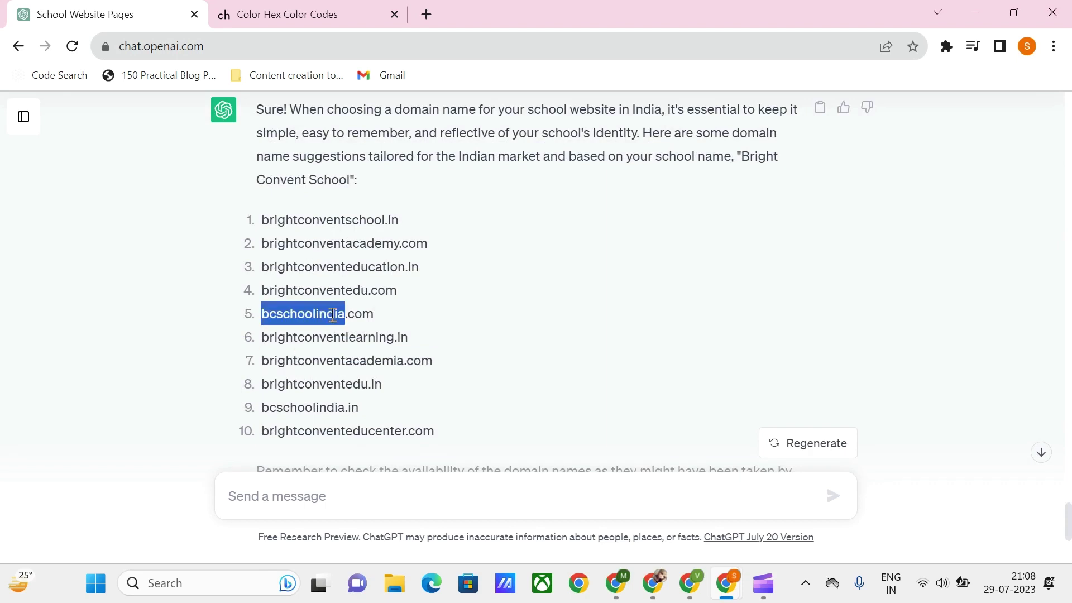
double_click(319, 386)
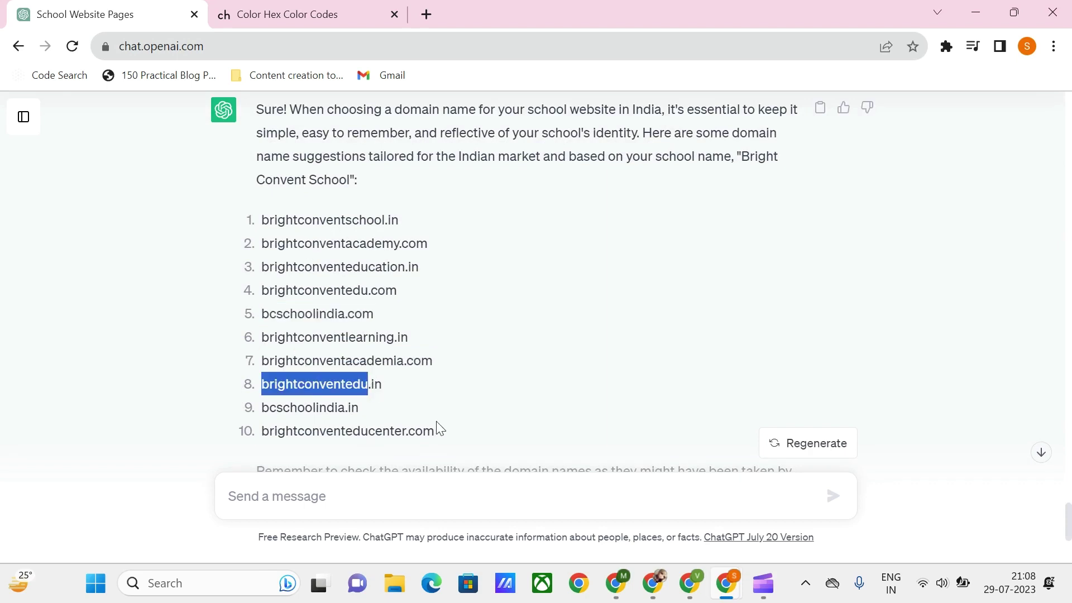
double_click(369, 389)
key(ctrl+c)
Step: Look over the GoDaddy offers page, from the domain search down through Professional Email and Web Hosting to the footer links
scroll(335, 317, up, 10)
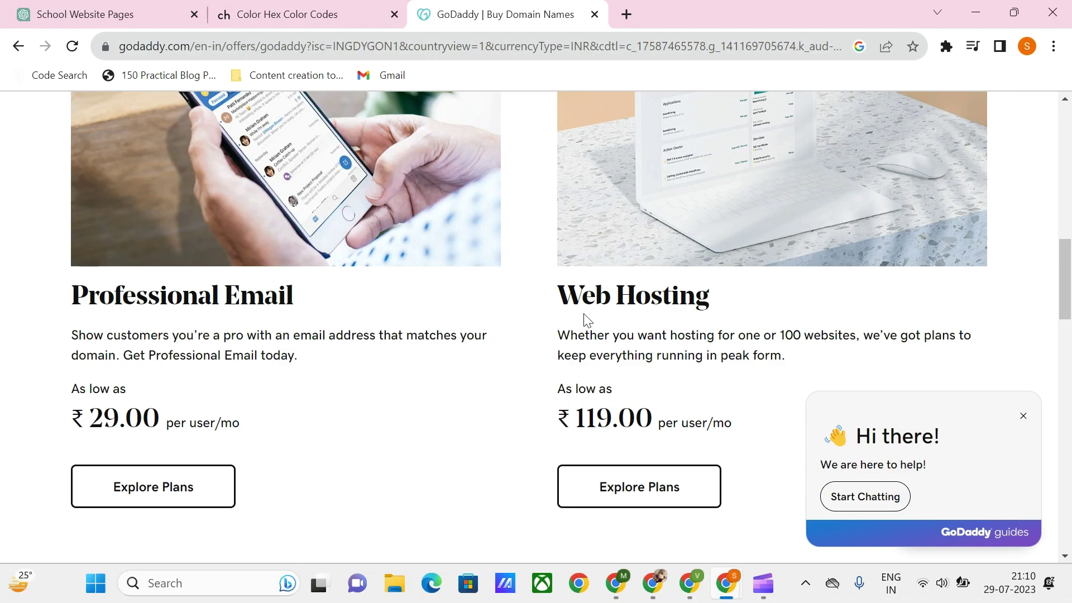
scroll(491, 361, up, 1)
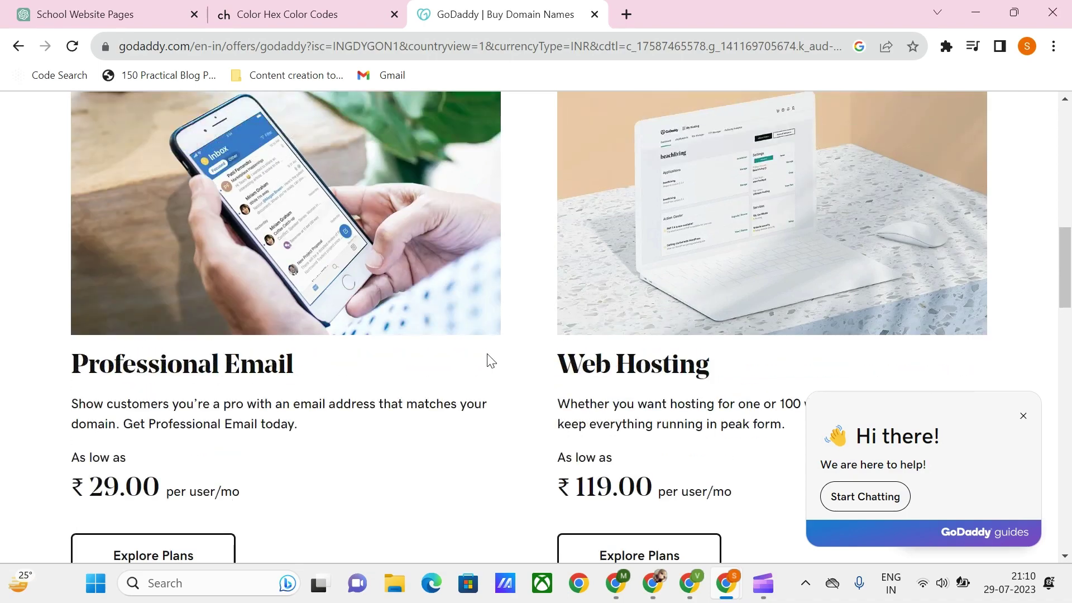
scroll(491, 361, up, 3)
scroll(490, 361, down, 5)
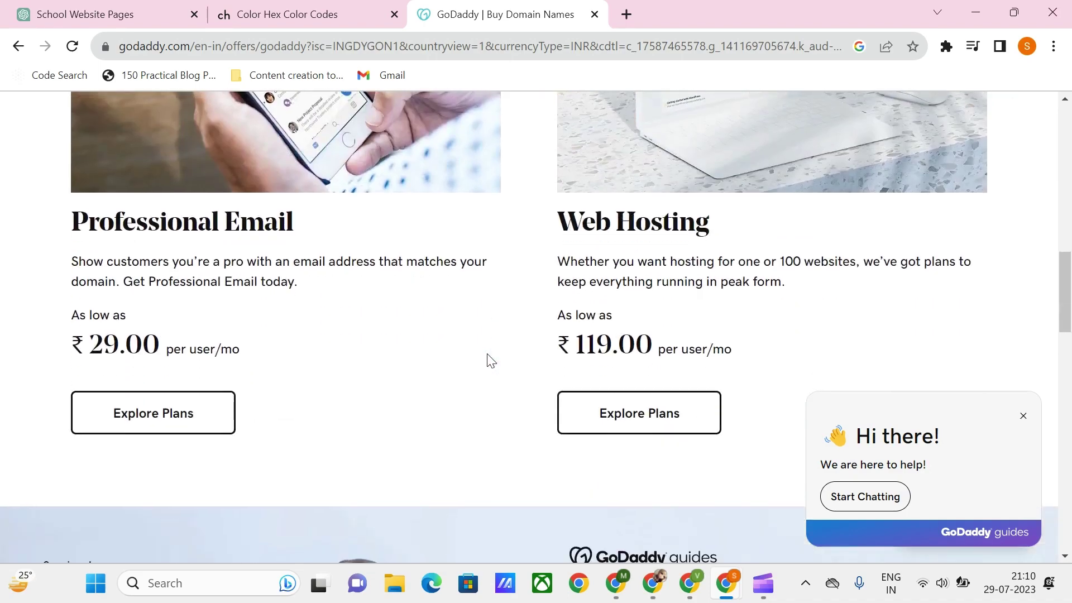
scroll(529, 311, up, 10)
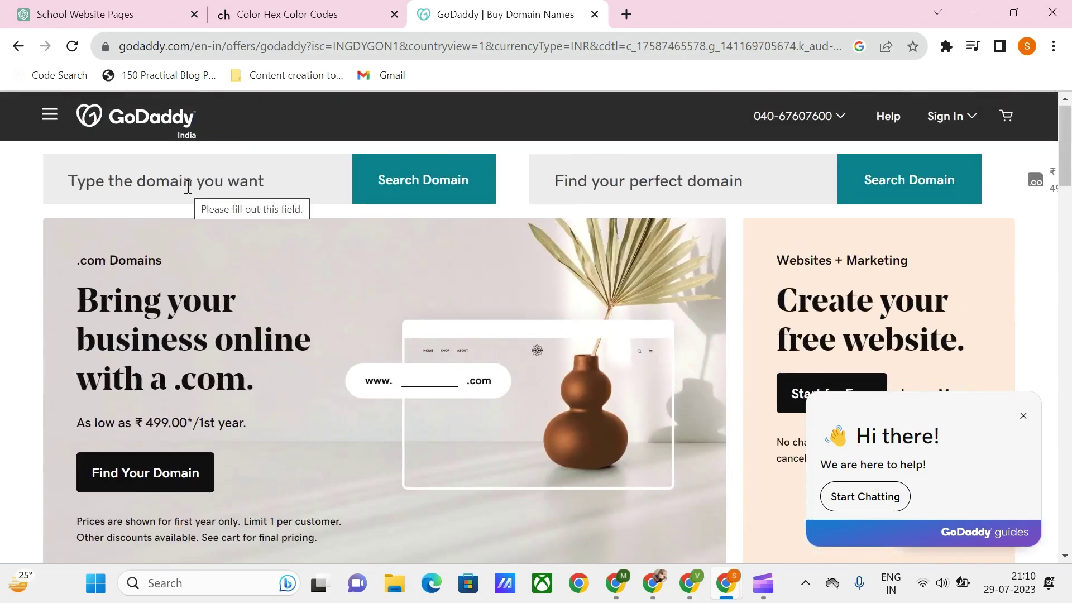
scroll(531, 263, down, 10)
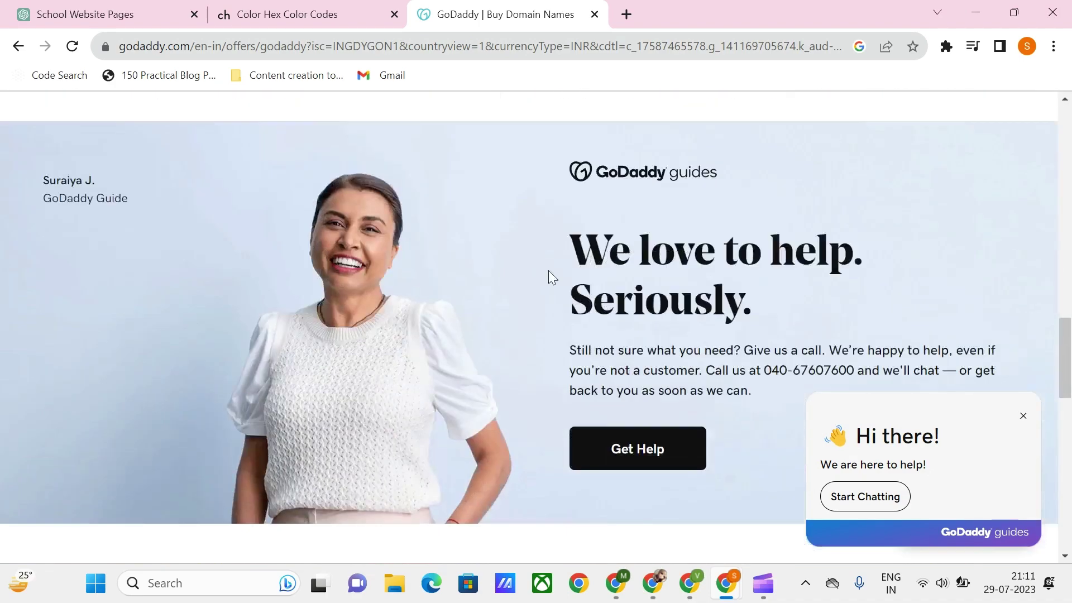
scroll(548, 271, down, 15)
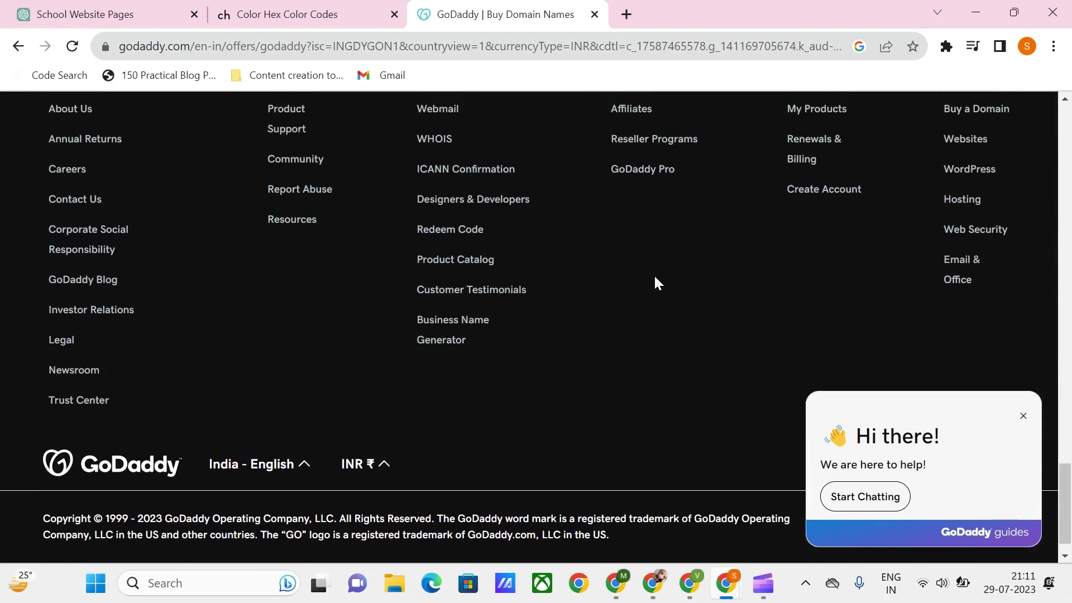
Step: Open GoDaddy's hosting solutions page and go to the details of the Web Hosting offer under Shared Hosting
click(970, 213)
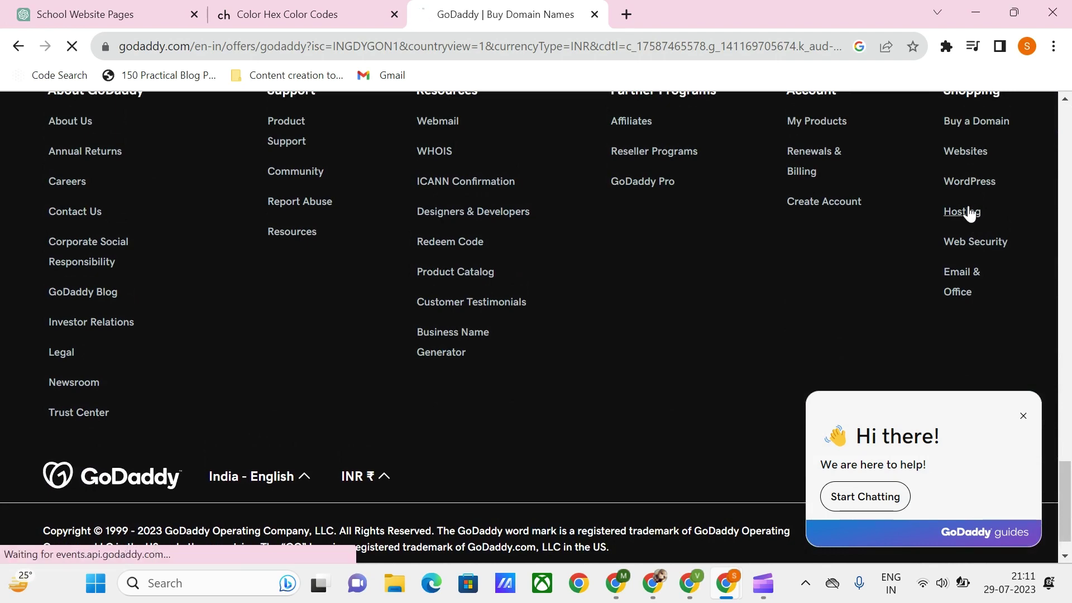
scroll(588, 295, down, 4)
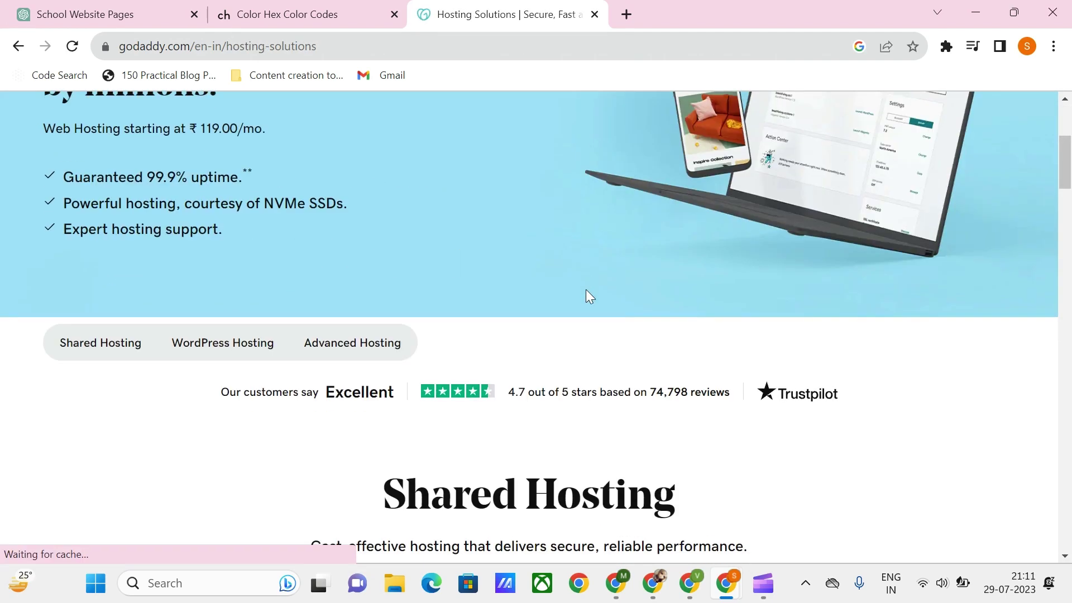
scroll(587, 296, down, 5)
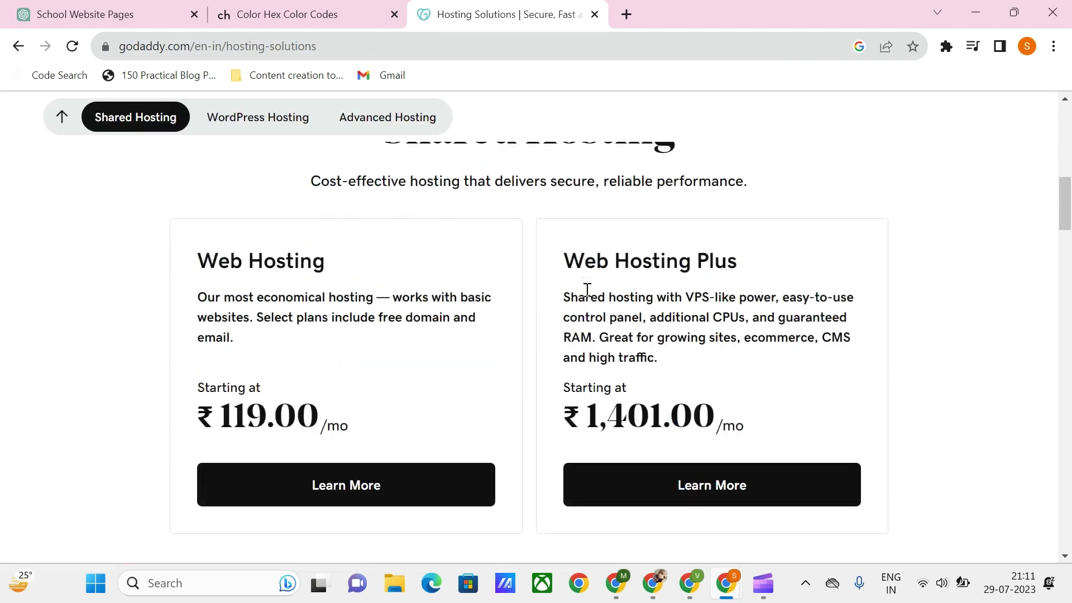
click(342, 490)
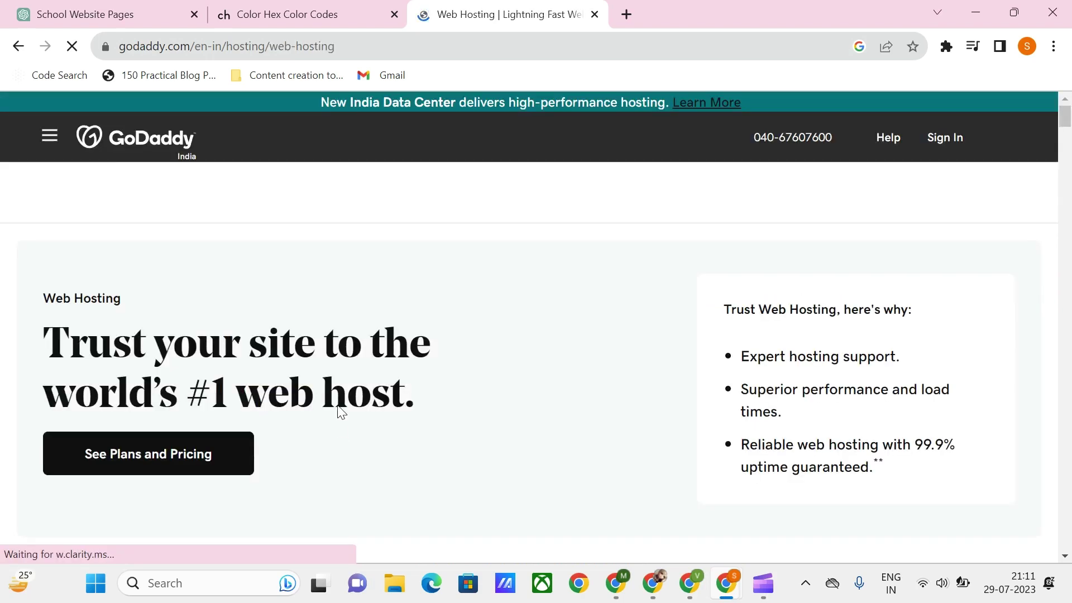
Step: Compare the prices and features of the Starter, Economy, Deluxe and Ultimate web hosting plans and dismiss the feedback survey
scroll(340, 412, down, 10)
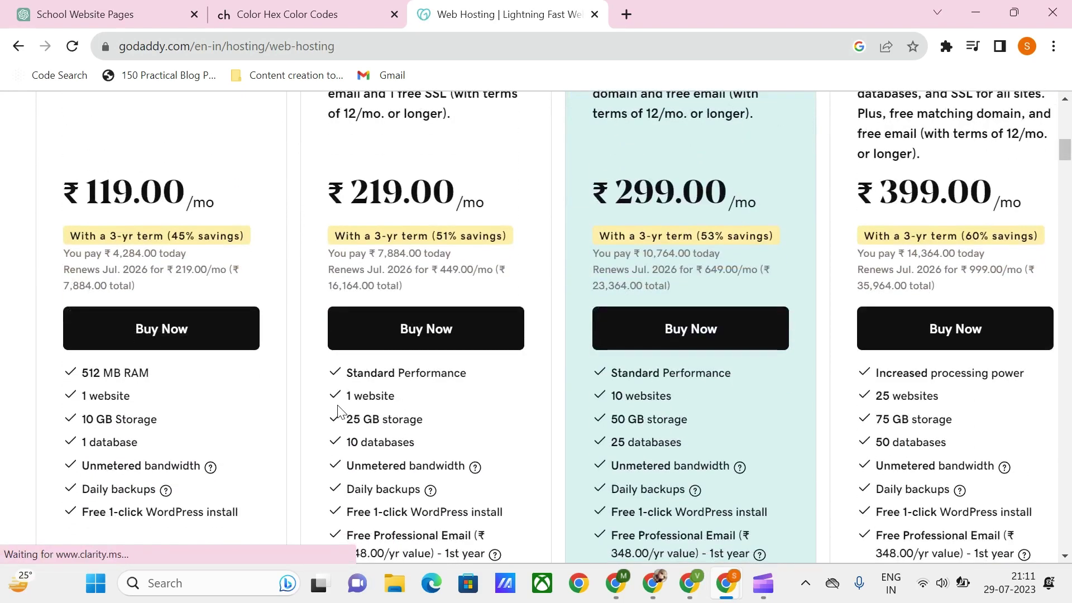
scroll(338, 412, down, 1)
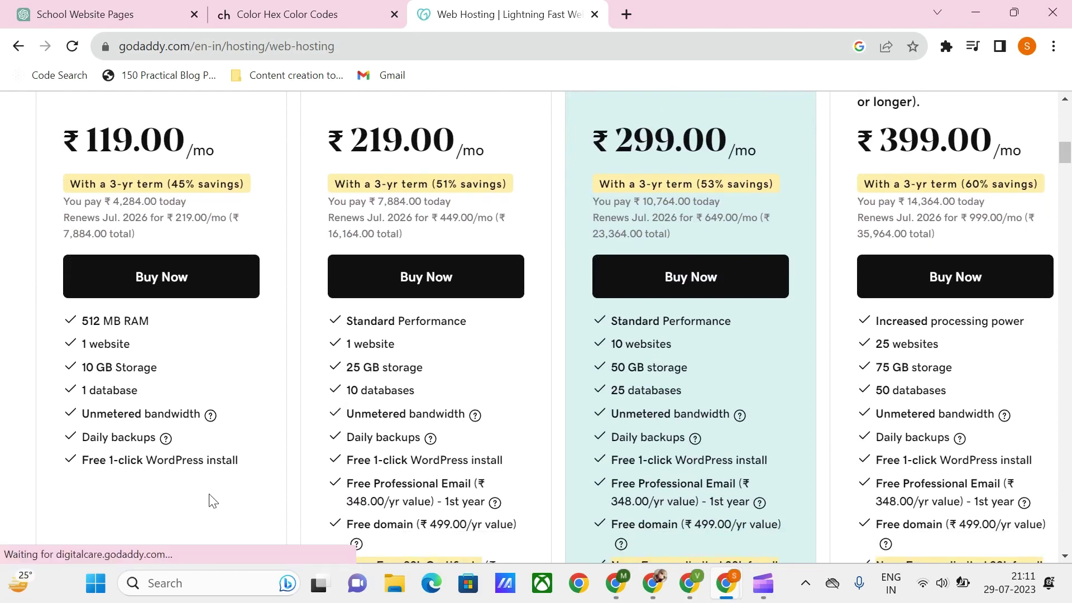
scroll(270, 337, down, 2)
scroll(502, 252, up, 8)
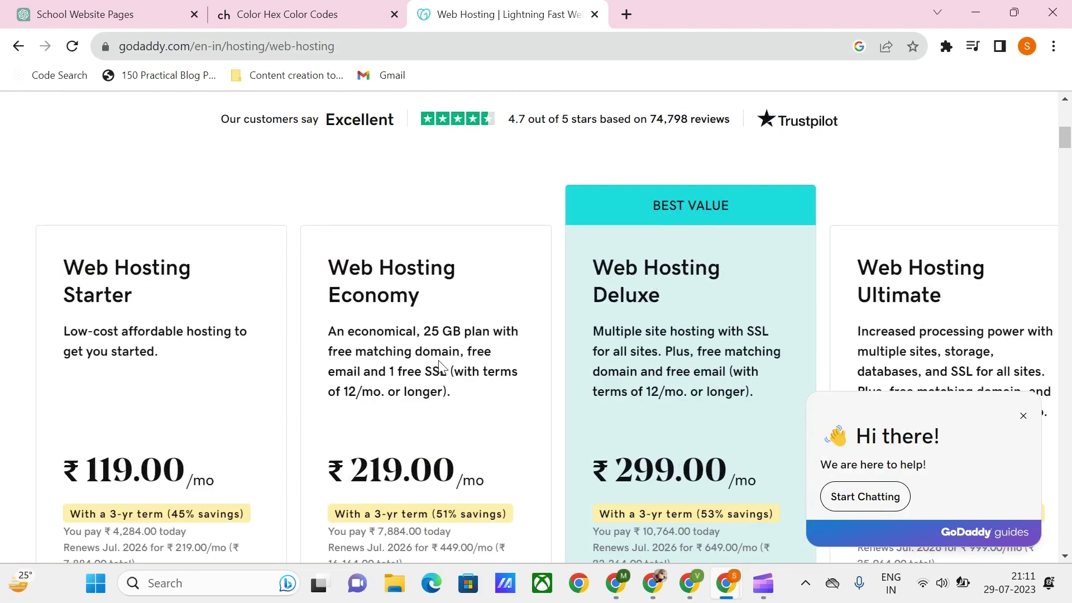
scroll(99, 355, down, 2)
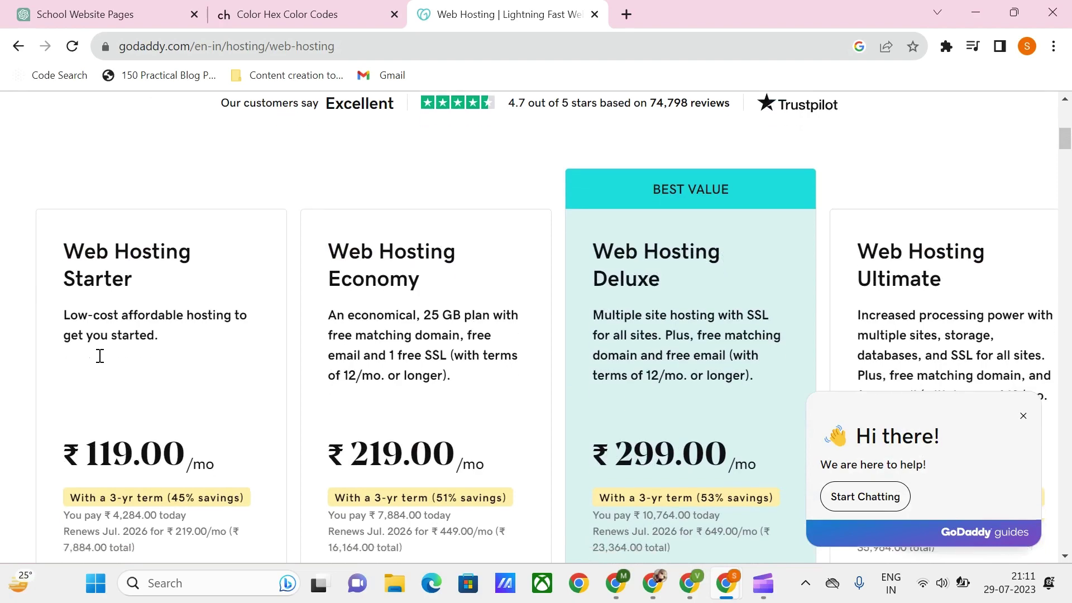
scroll(109, 402, down, 6)
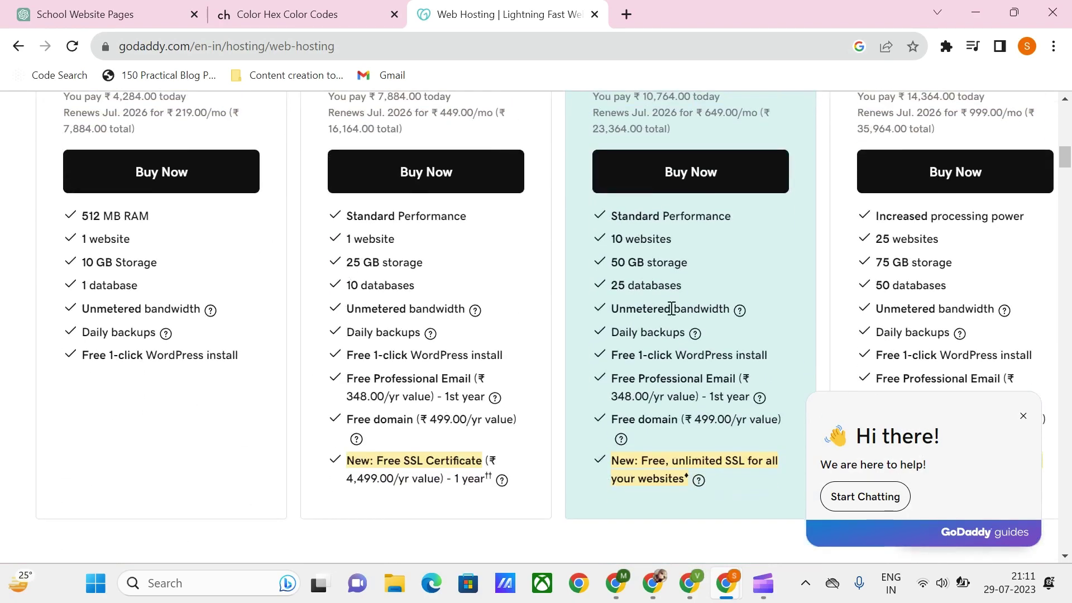
scroll(676, 310, up, 4)
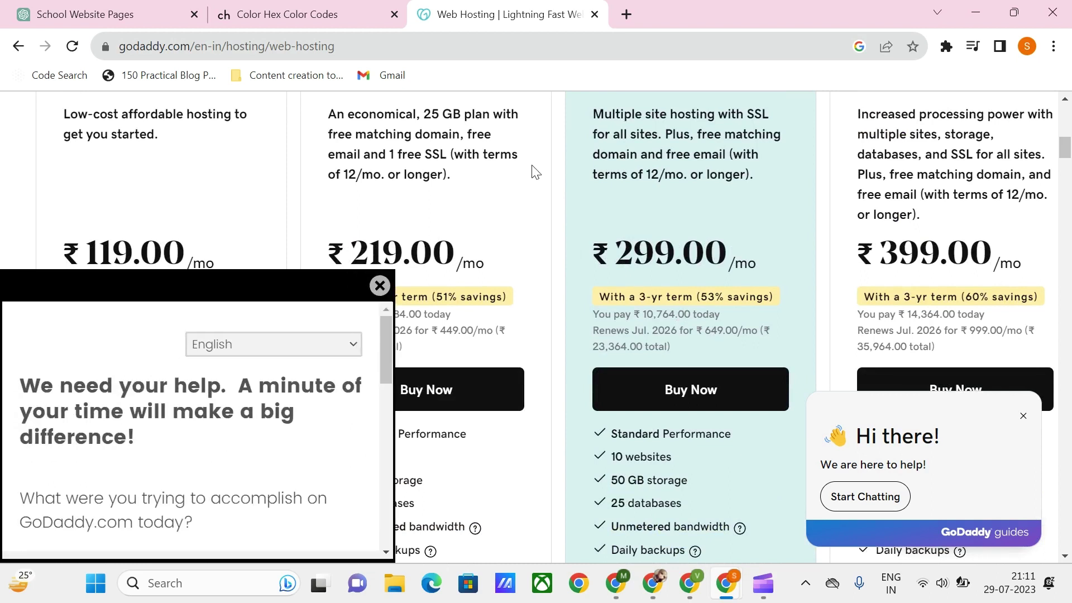
scroll(533, 173, up, 1)
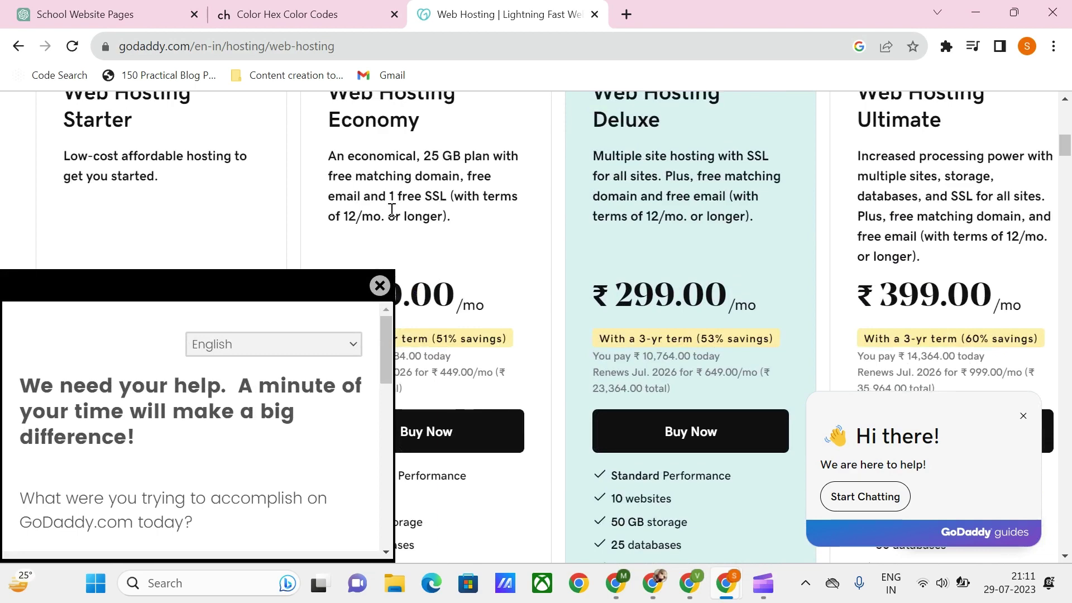
click(379, 284)
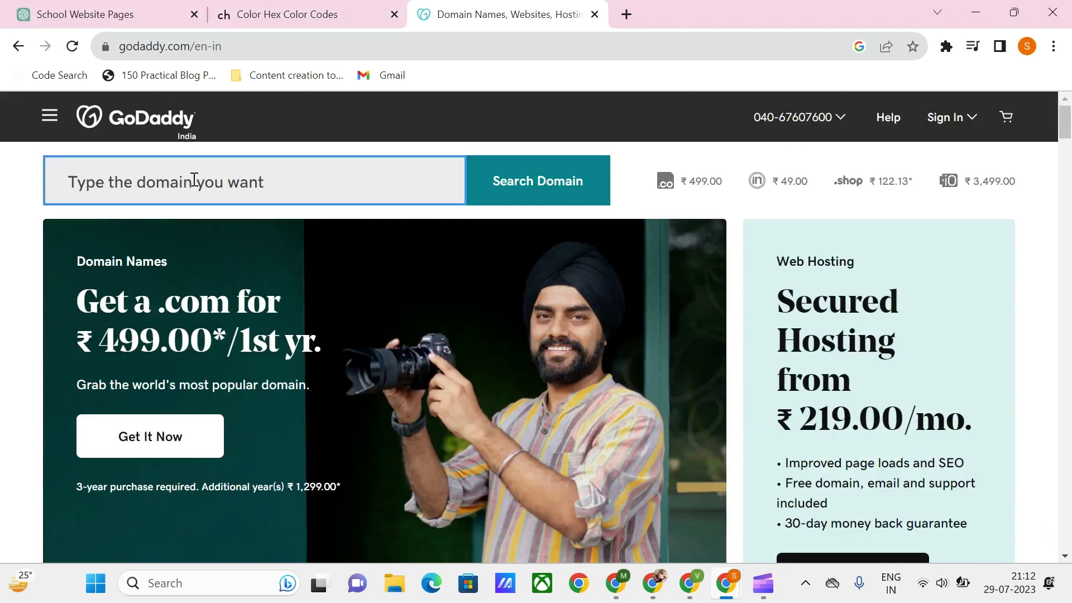
Step: Check the domain brightconventedu.in from the ChatGPT list on GoDaddy and review the exact match, alternative extensions and bundle offers
click(106, 14)
scroll(354, 351, up, 5)
scroll(354, 350, down, 15)
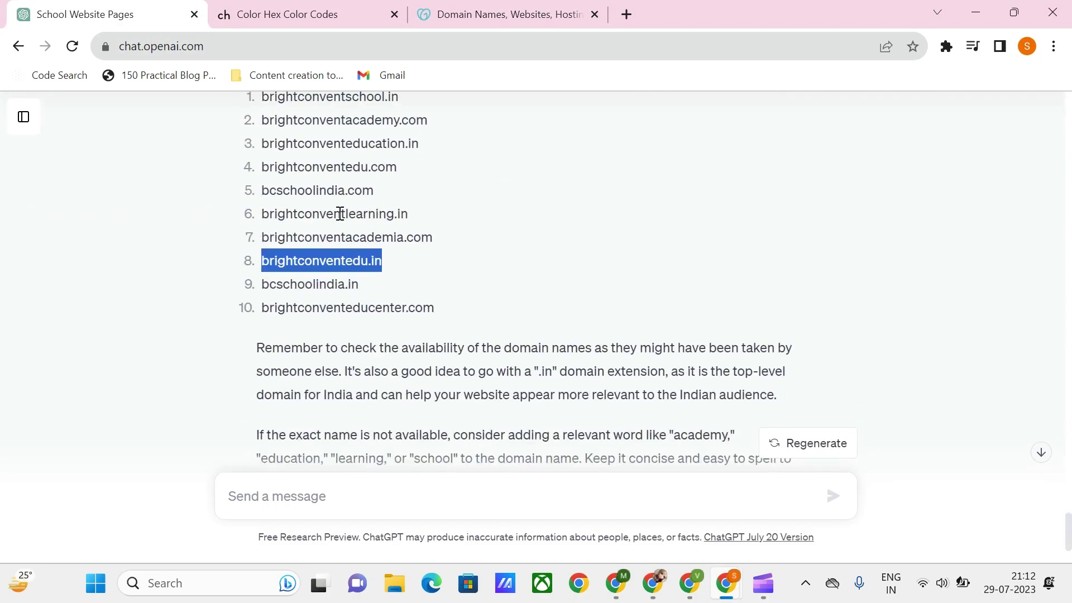
click(518, 12)
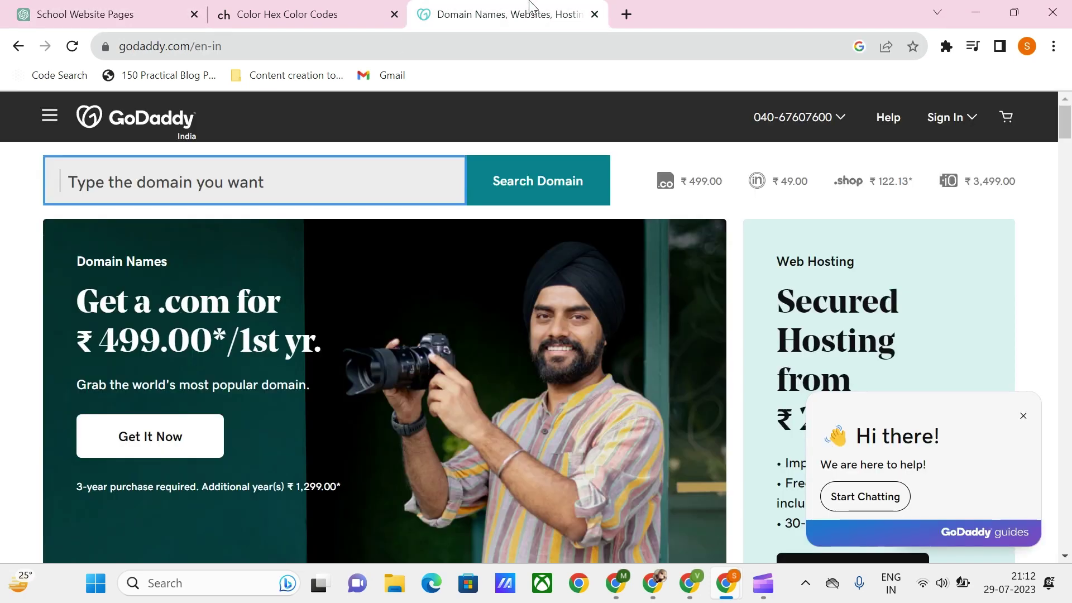
key(ctrl+v)
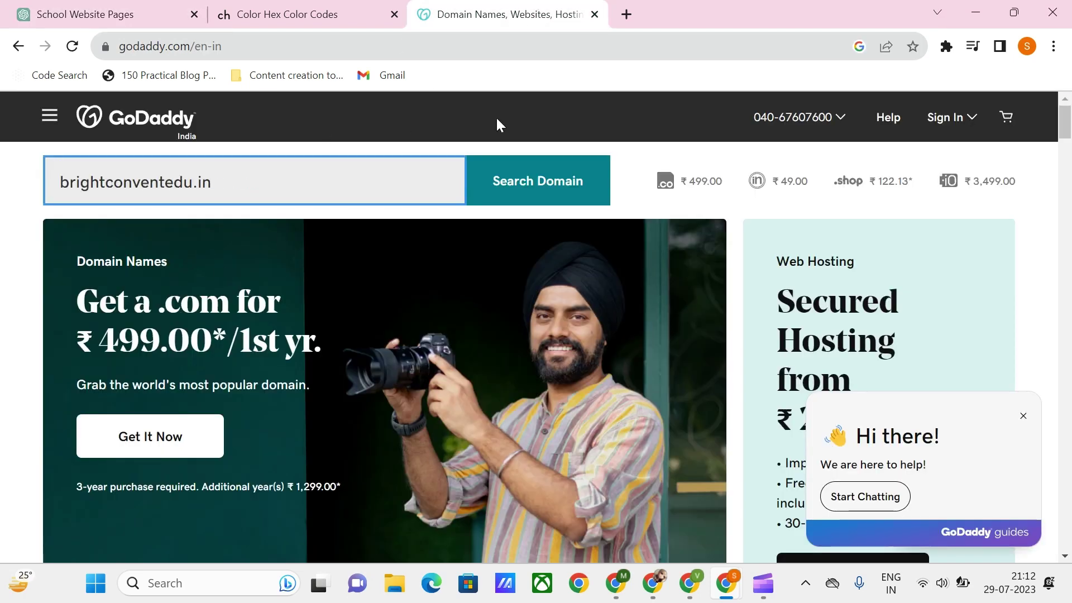
click(532, 196)
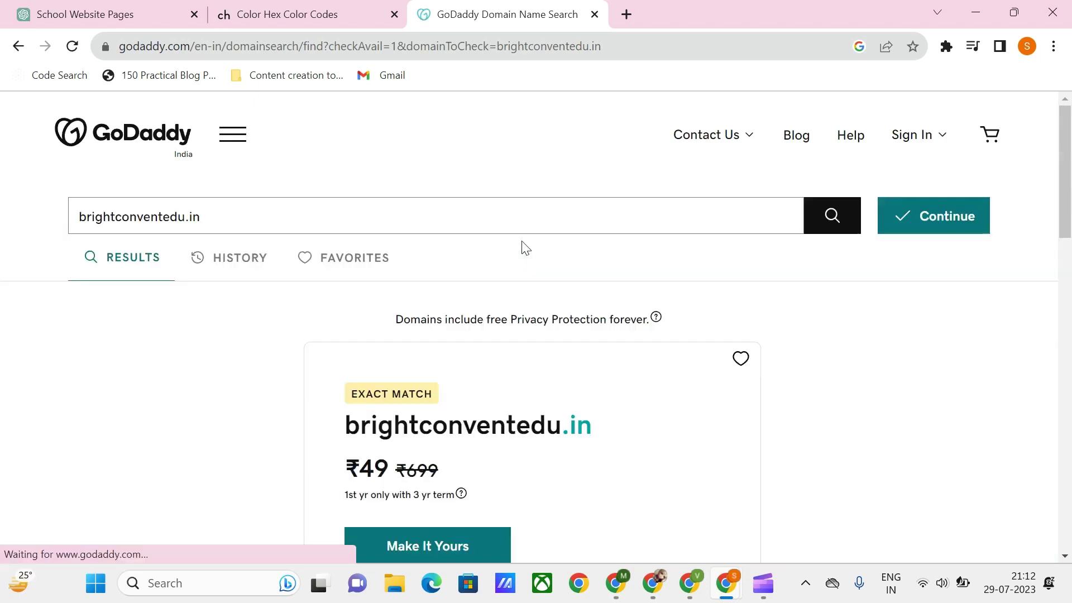
scroll(478, 358, down, 2)
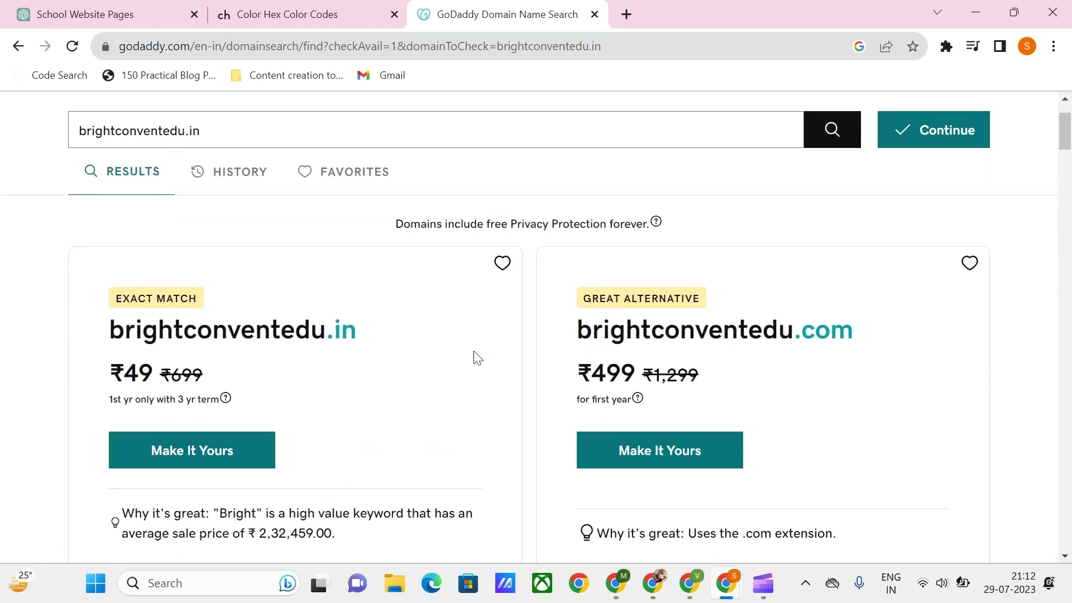
scroll(375, 413, down, 2)
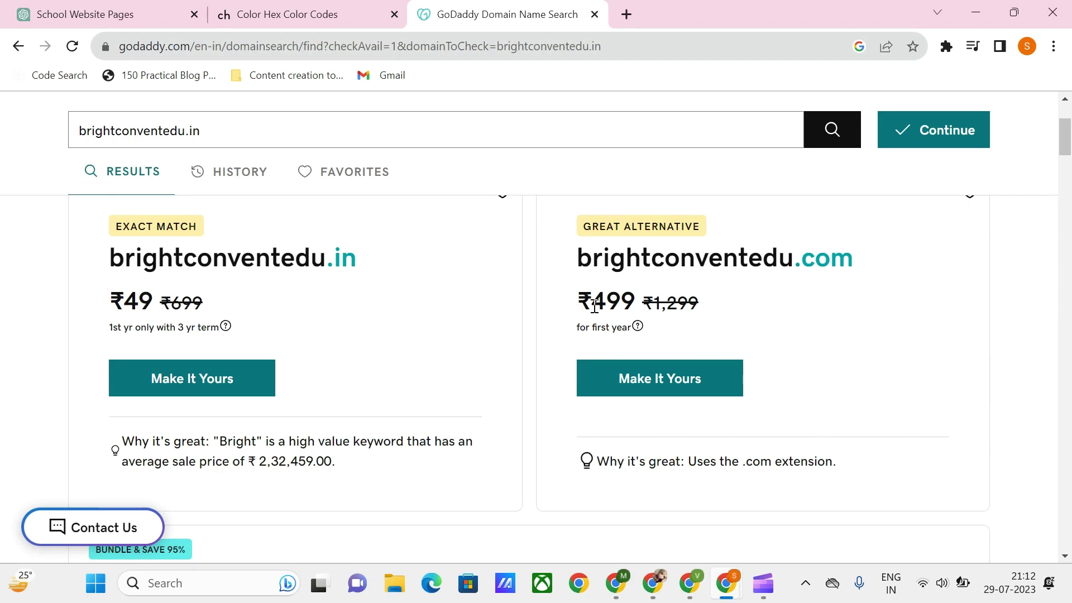
scroll(735, 329, down, 3)
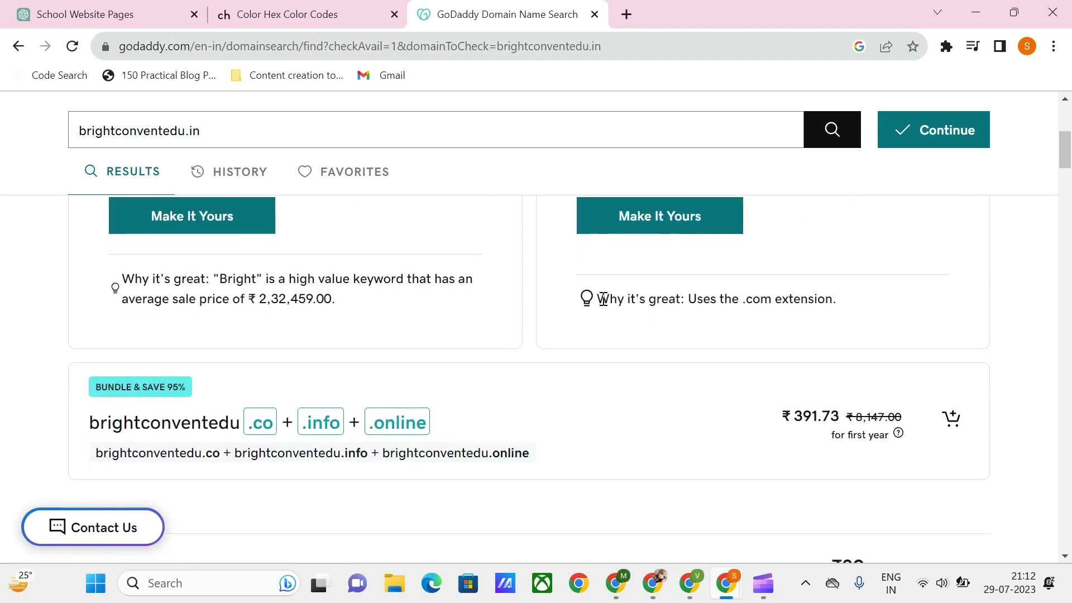
scroll(604, 300, down, 2)
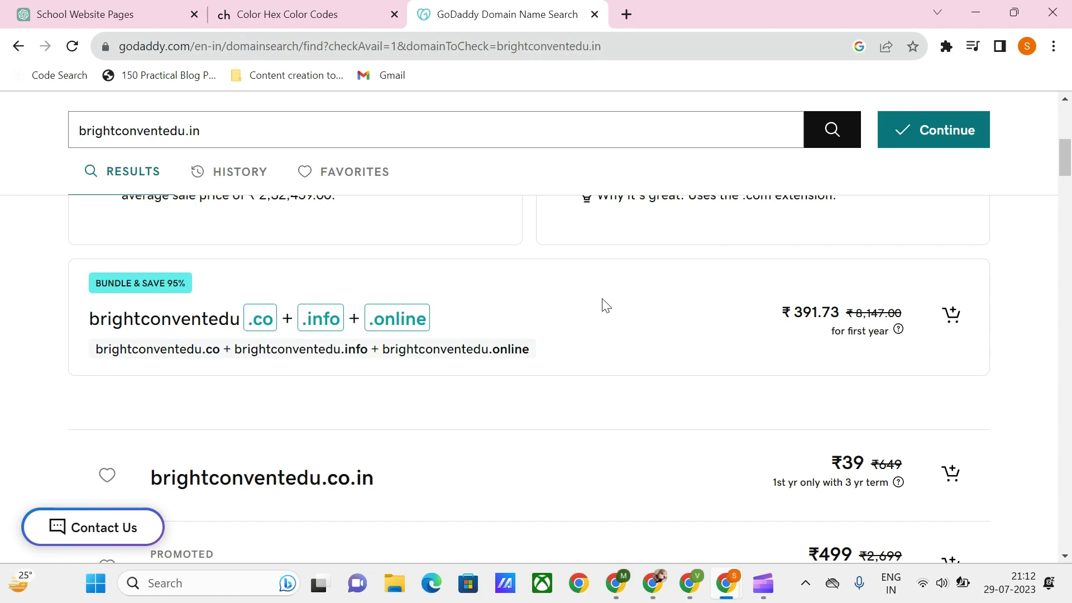
key(ctrl+1)
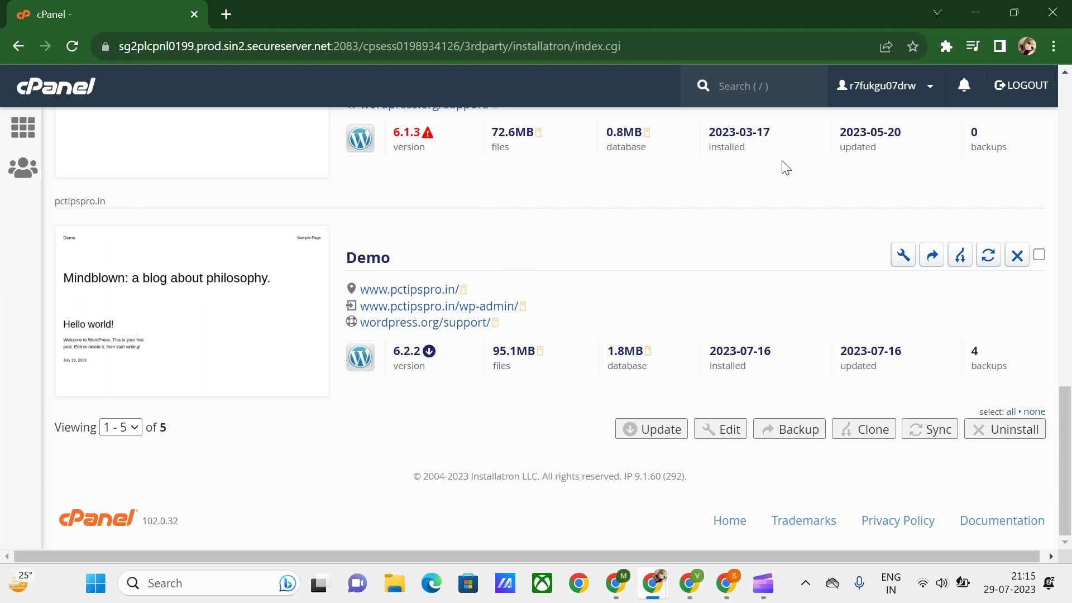
click(429, 312)
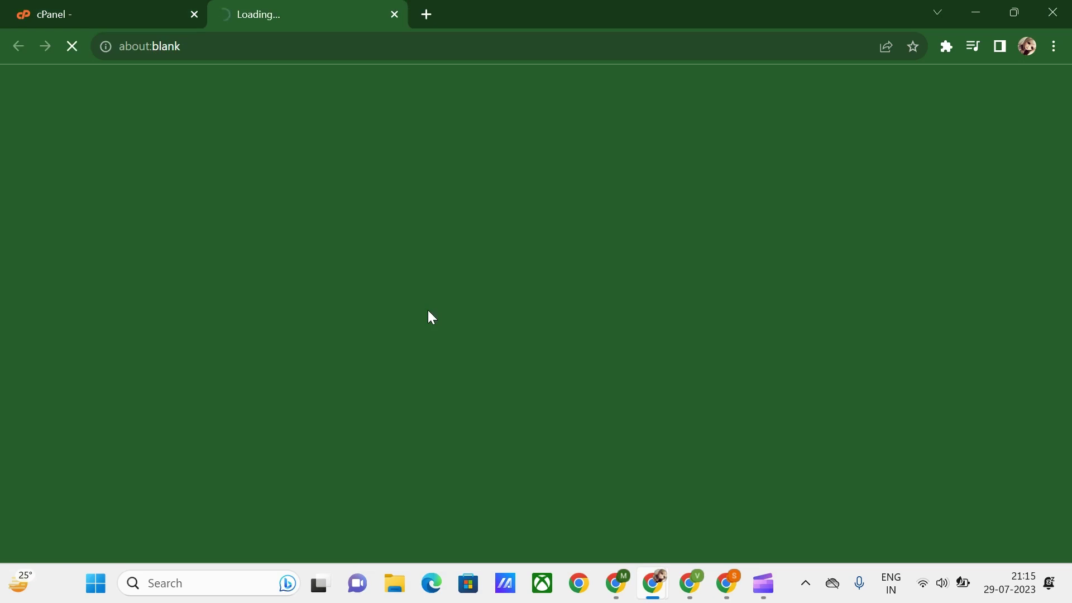
Step: Open the Demo site's WordPress admin from Installatron, view the site's live homepage and return to the dashboard
click(156, 9)
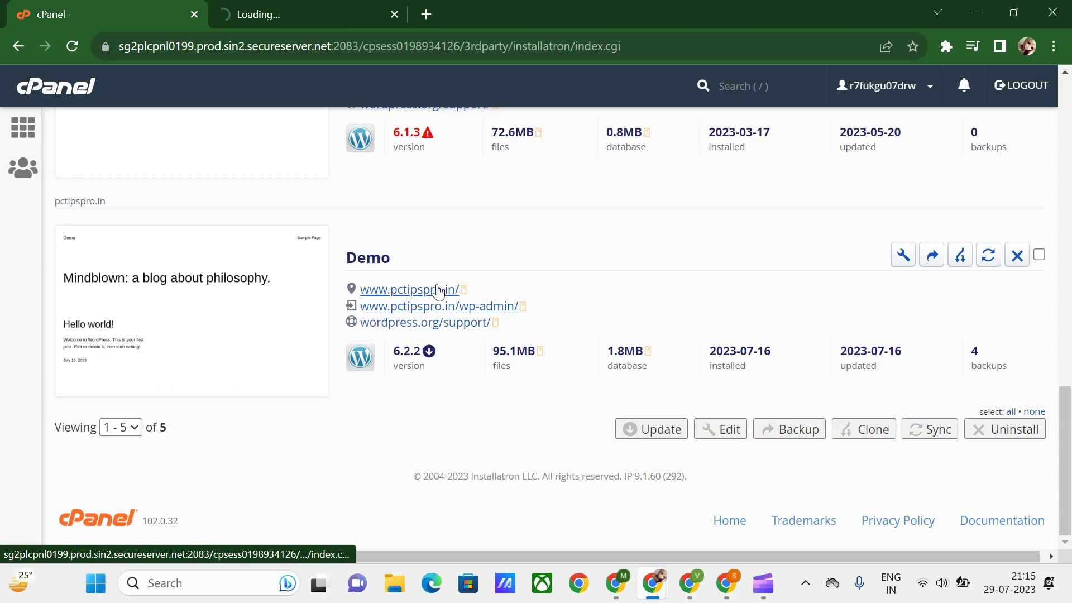
click(458, 307)
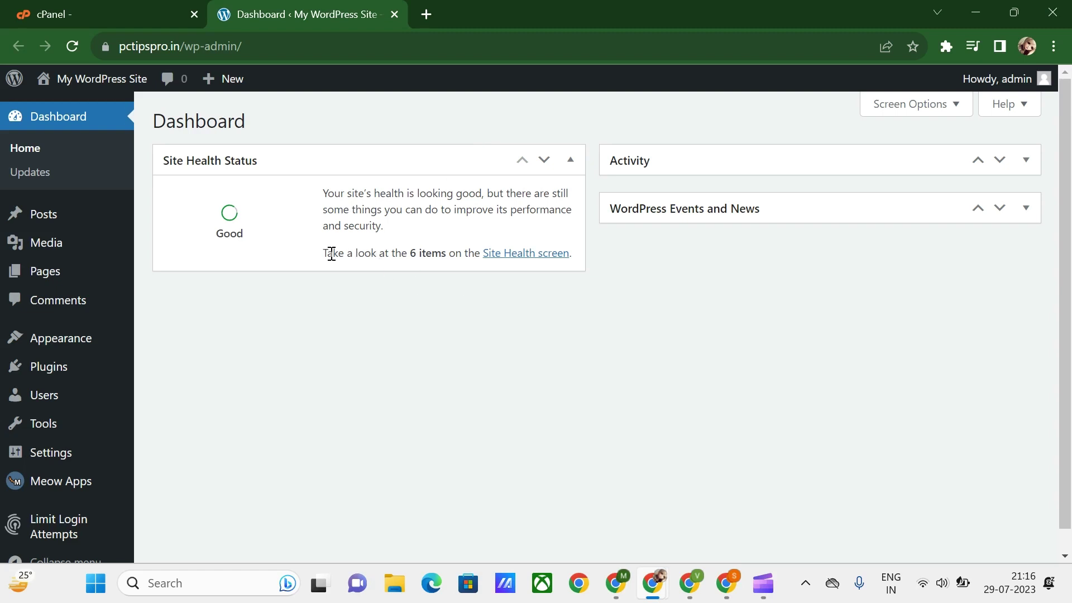
click(134, 79)
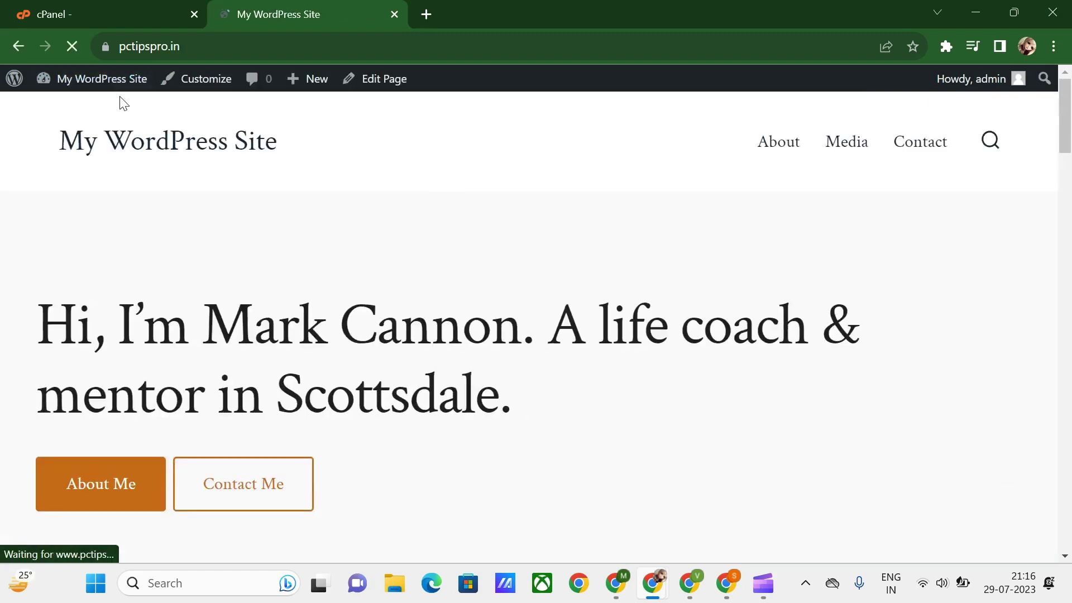
scroll(249, 445, down, 5)
scroll(250, 446, up, 6)
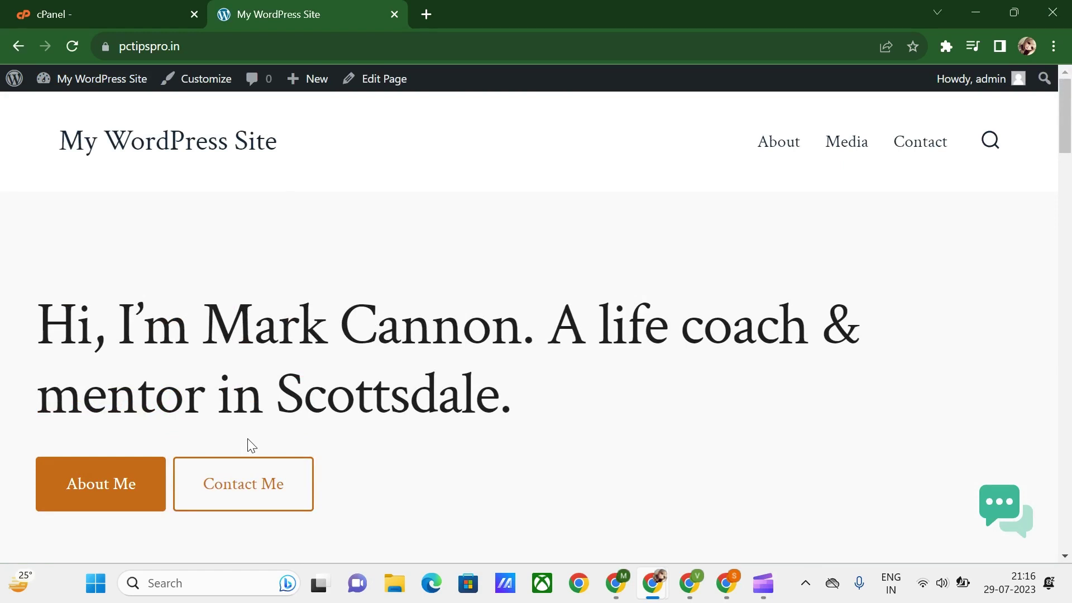
click(17, 49)
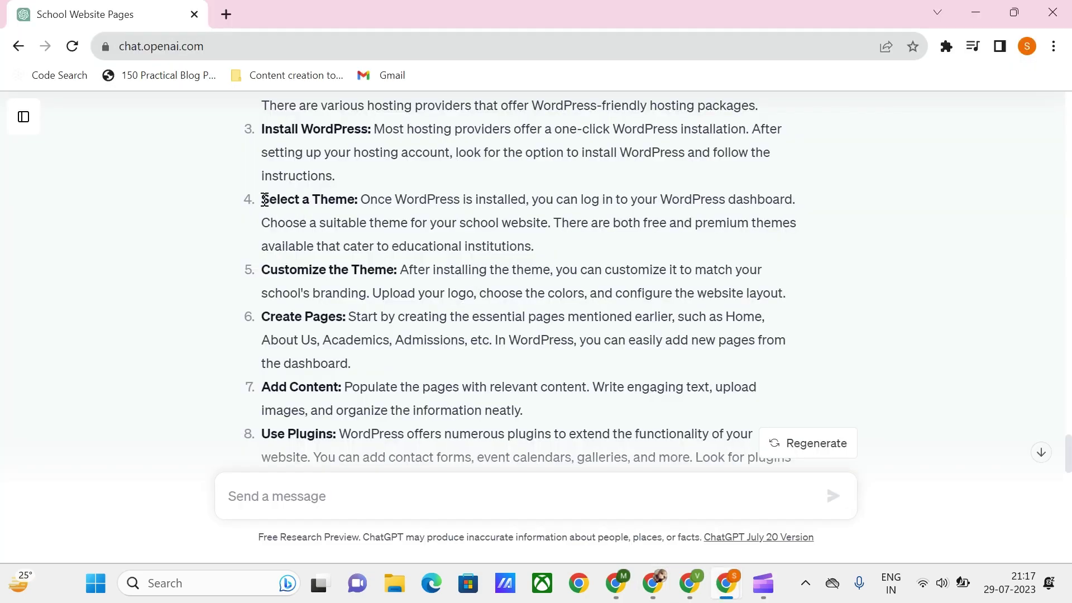
Step: Highlight the Select a Theme step in the ChatGPT plan and open the page for adding new themes in the WordPress admin
drag(261, 199, 513, 217)
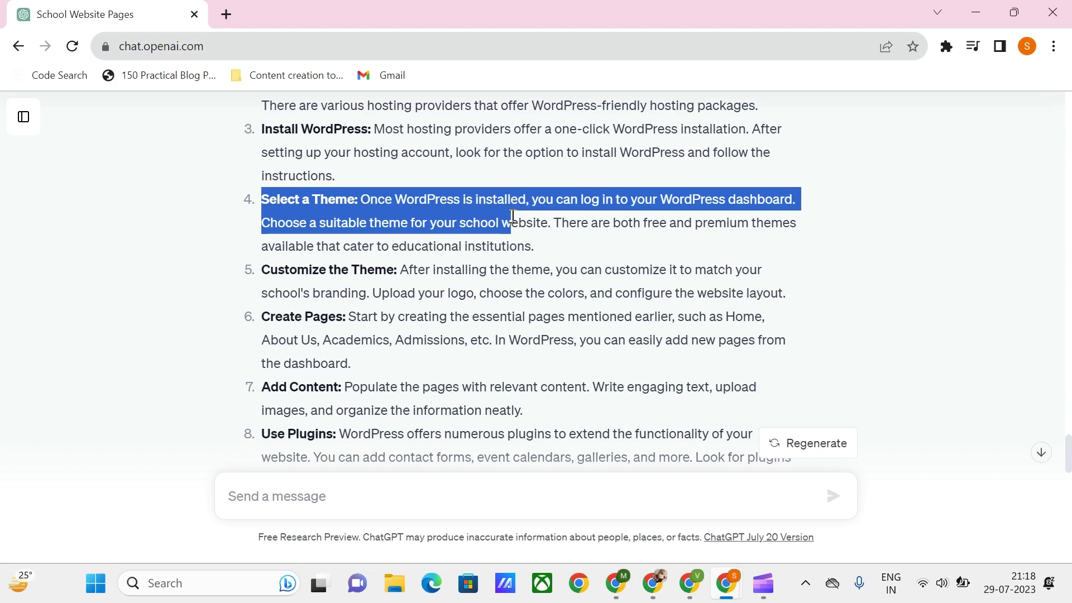
key(alt+Tab)
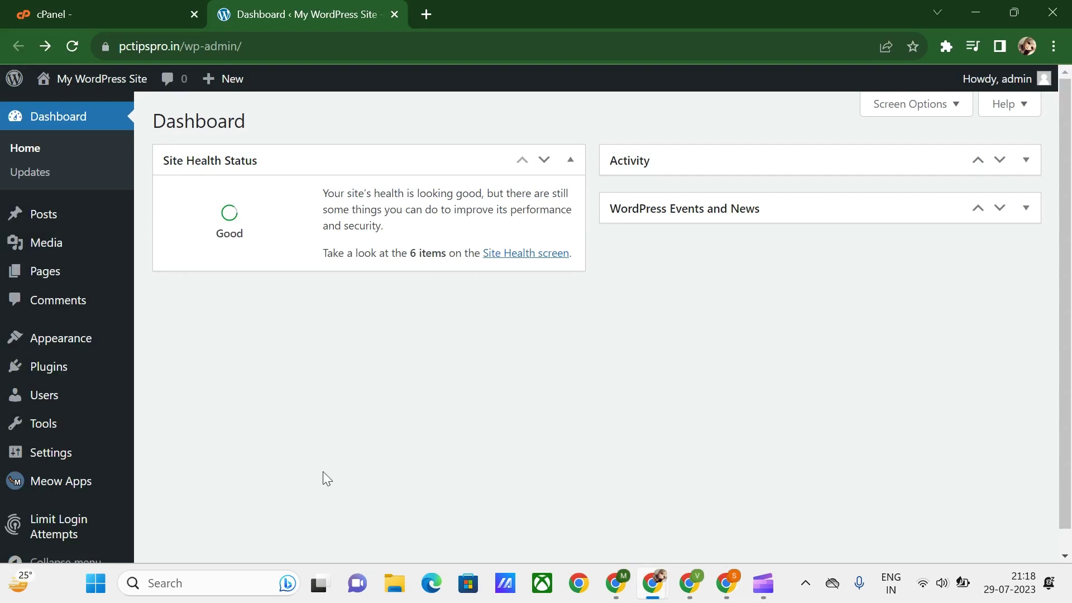
mouse_move(92, 342)
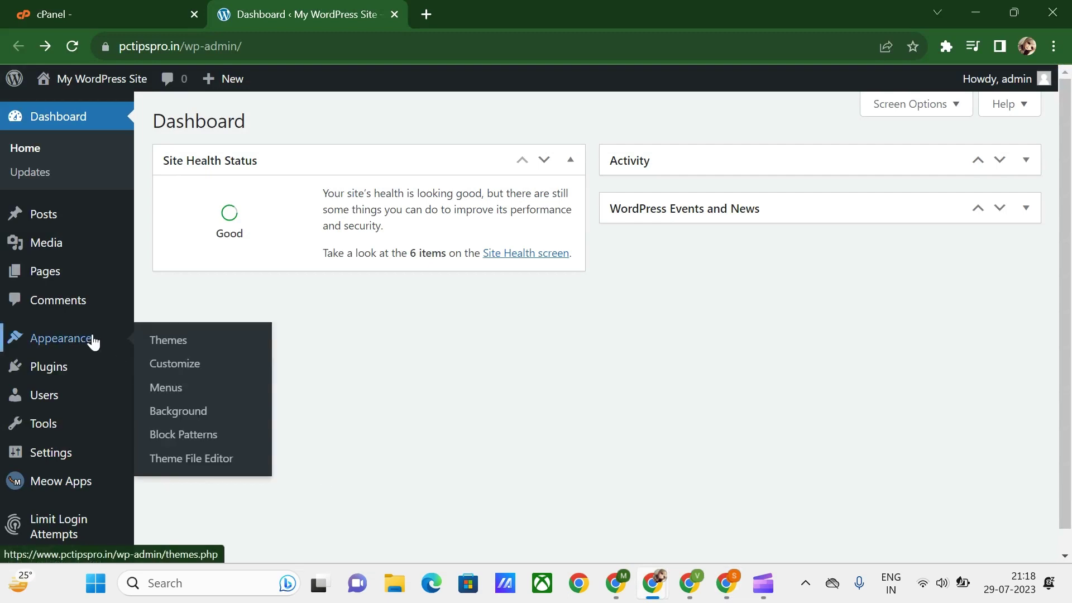
click(157, 341)
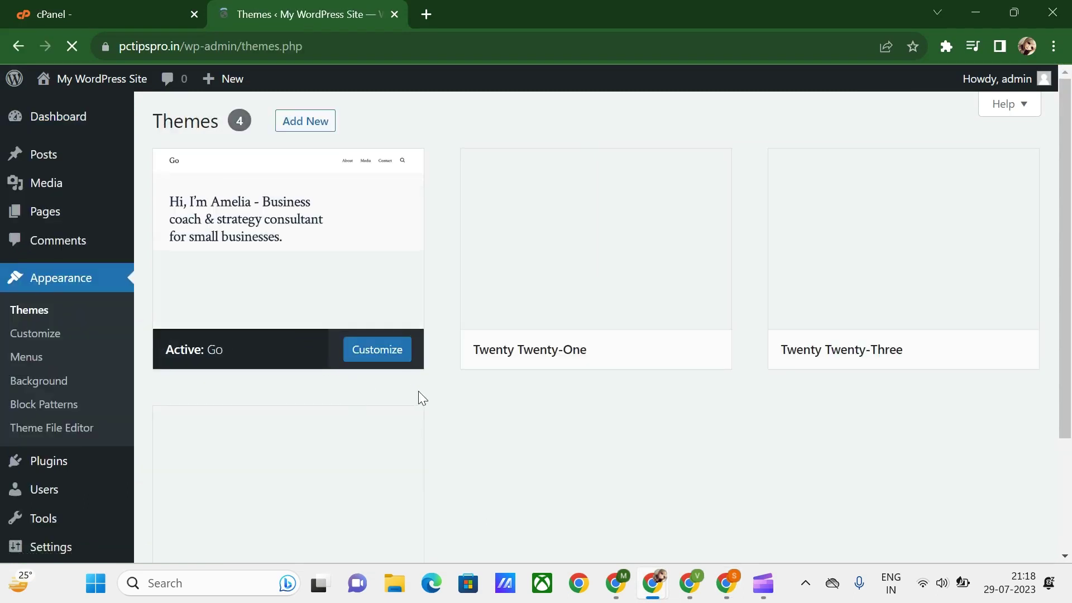
click(323, 121)
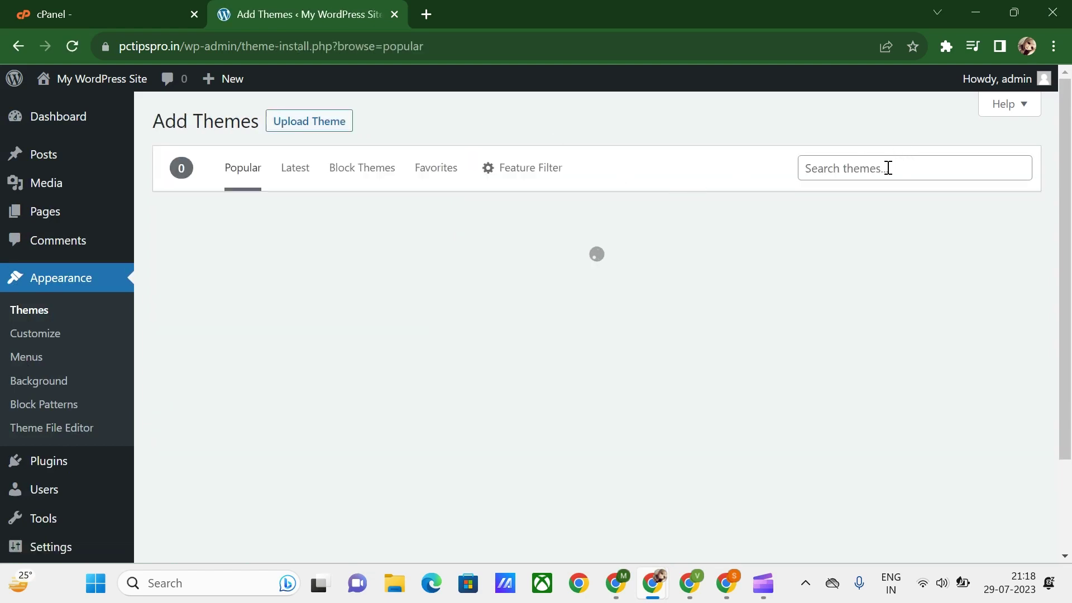
Step: Search the theme directory for astra, and install and activate the Astra theme
click(887, 168)
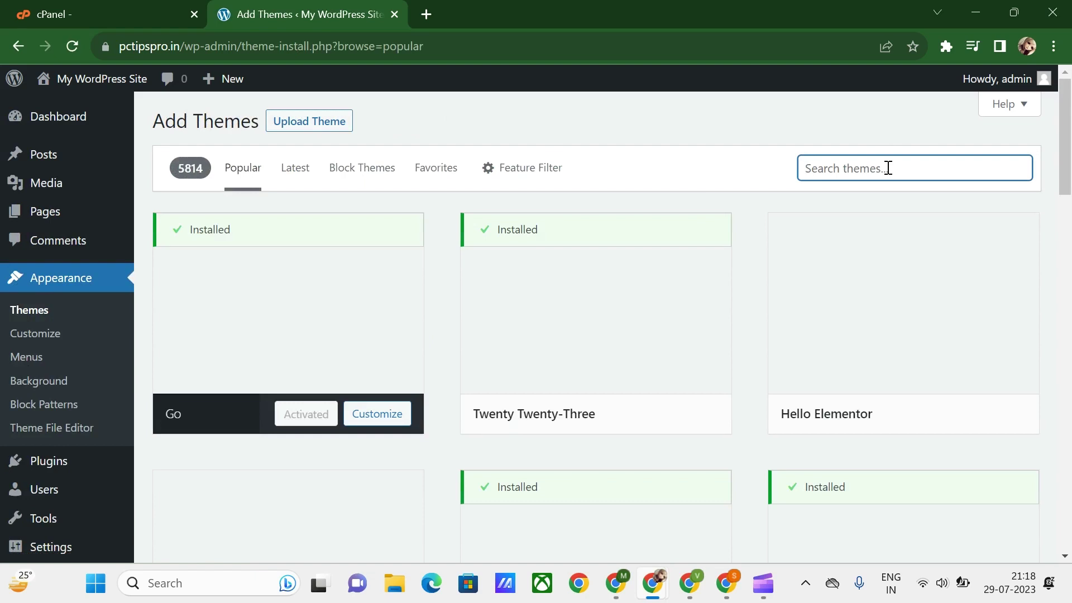
text(astra)
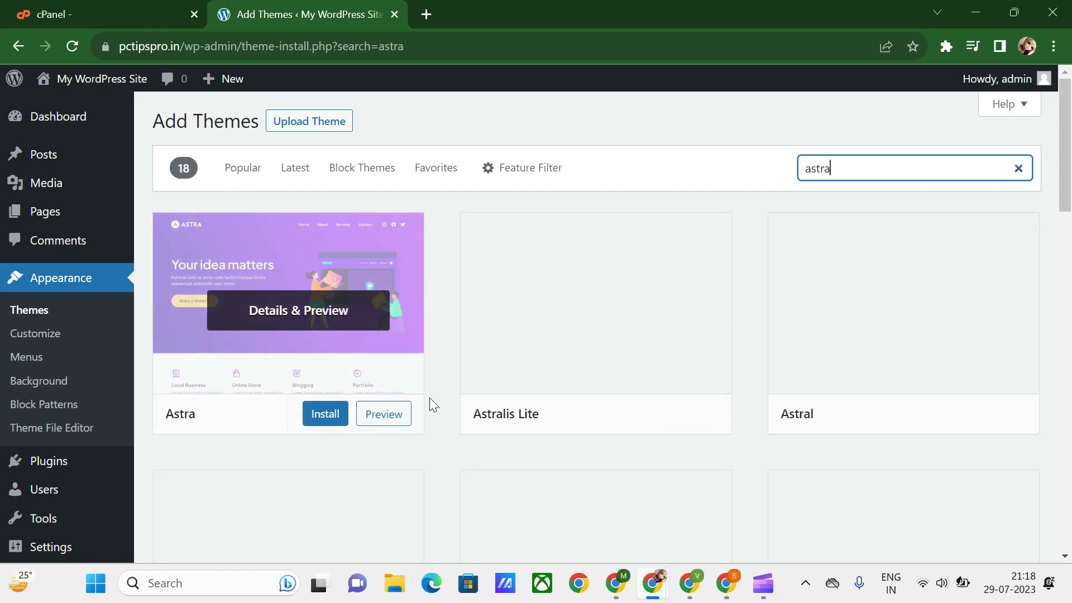
click(327, 416)
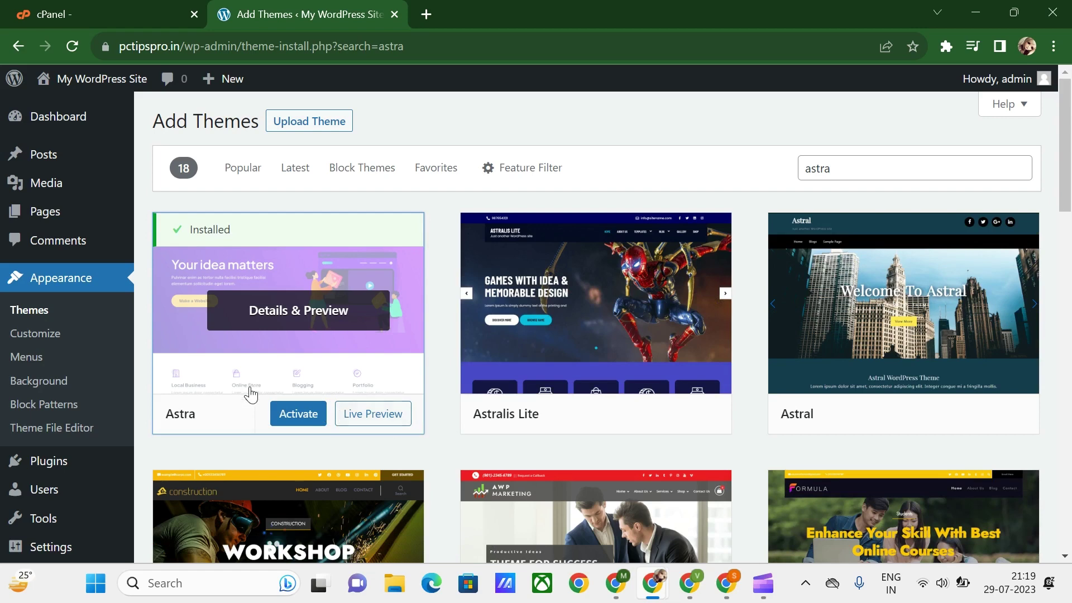
click(284, 418)
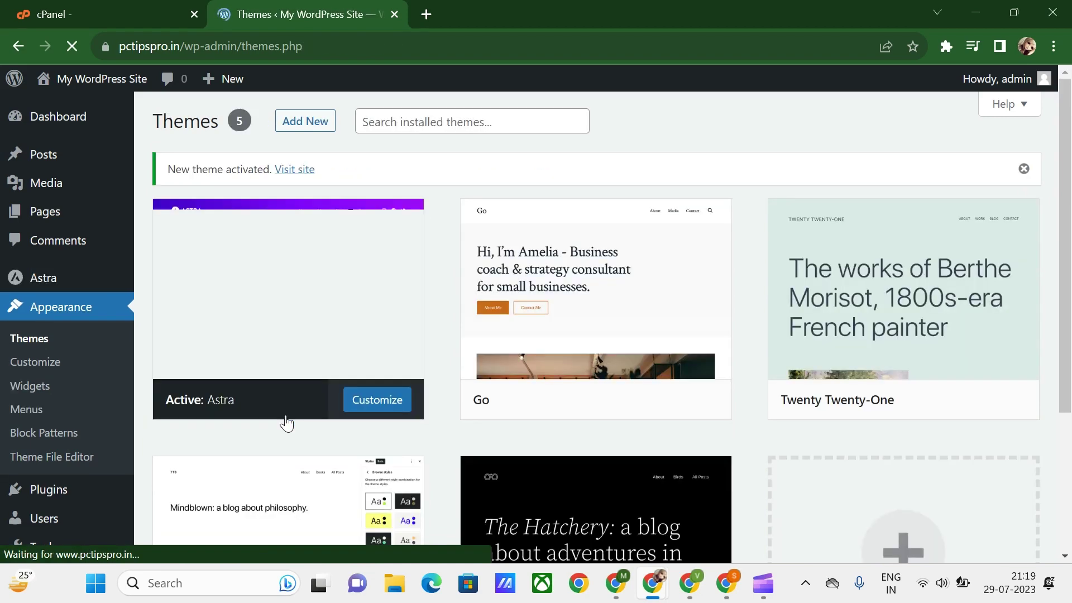
Step: View the live homepage with the Astra theme, examining its header menu, banner image, content sections and footer
click(107, 82)
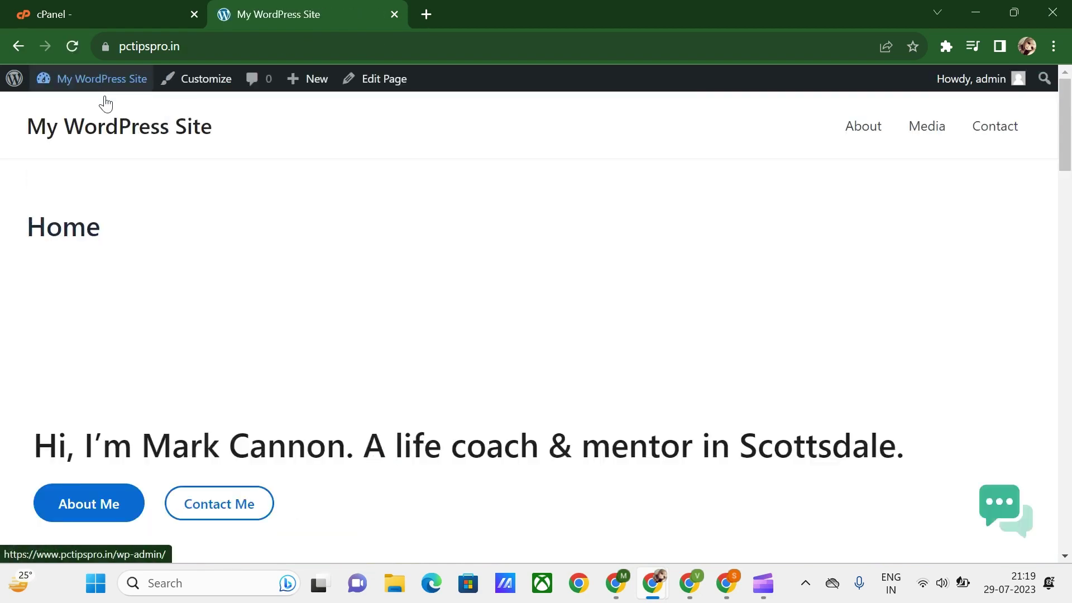
scroll(271, 400, down, 4)
scroll(270, 399, down, 20)
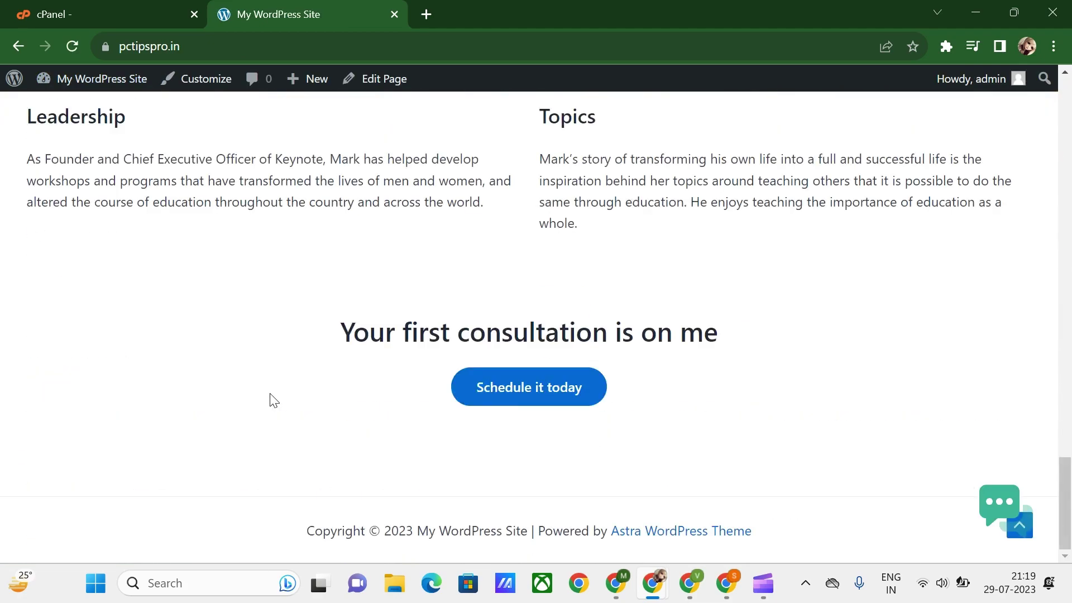
scroll(270, 400, up, 12)
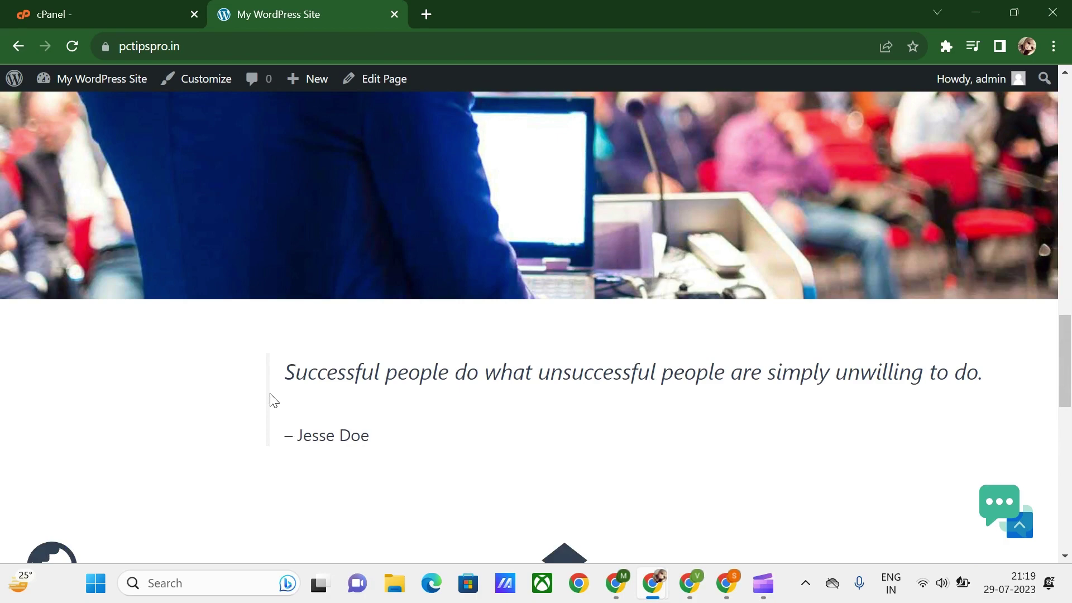
scroll(271, 399, down, 12)
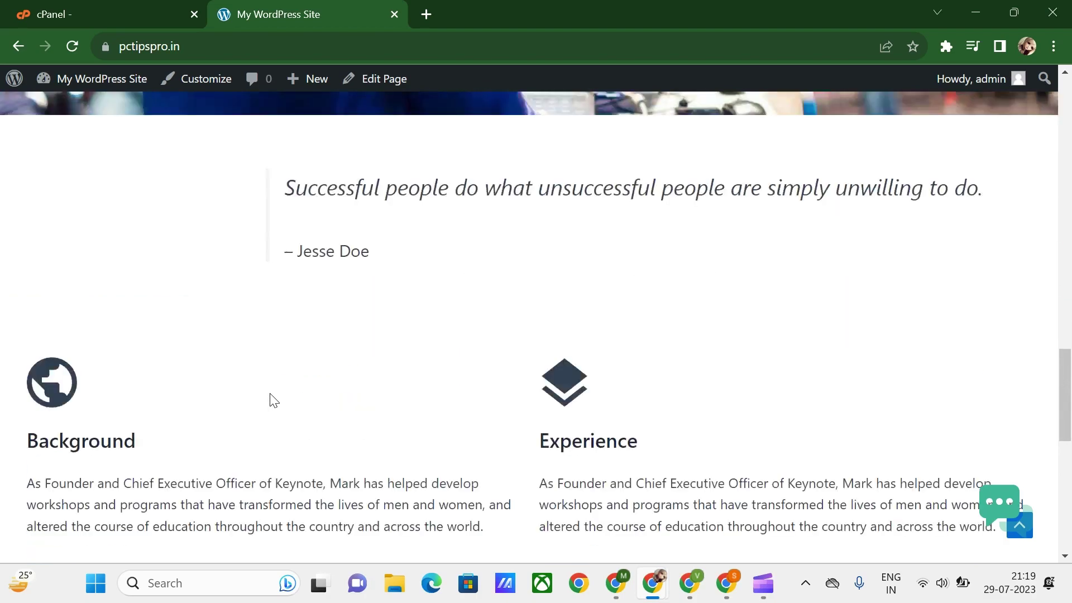
scroll(271, 394, up, 20)
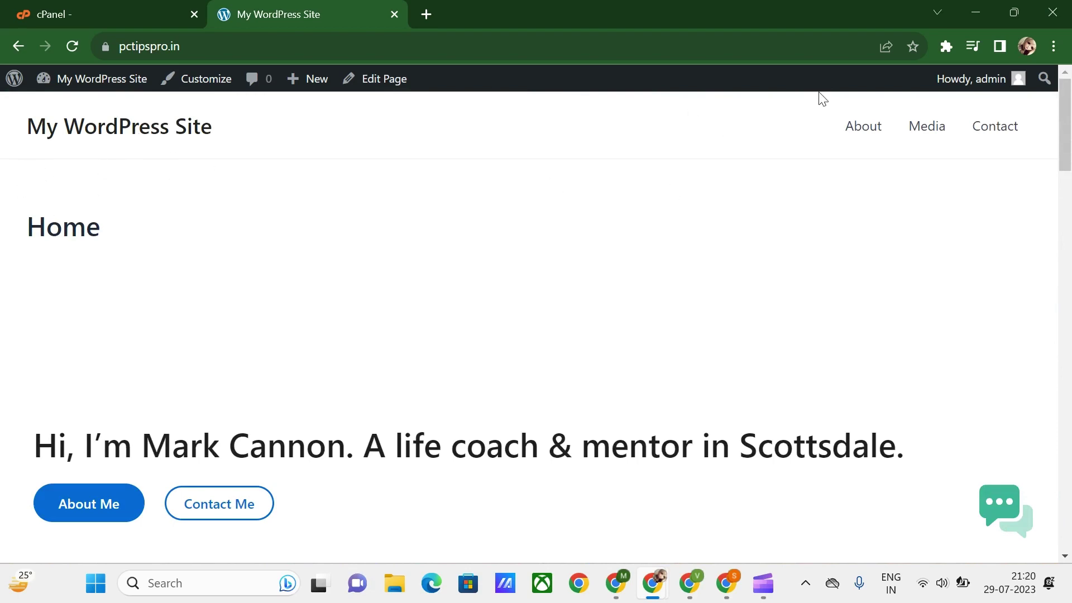
scroll(319, 239, down, 15)
scroll(318, 239, down, 10)
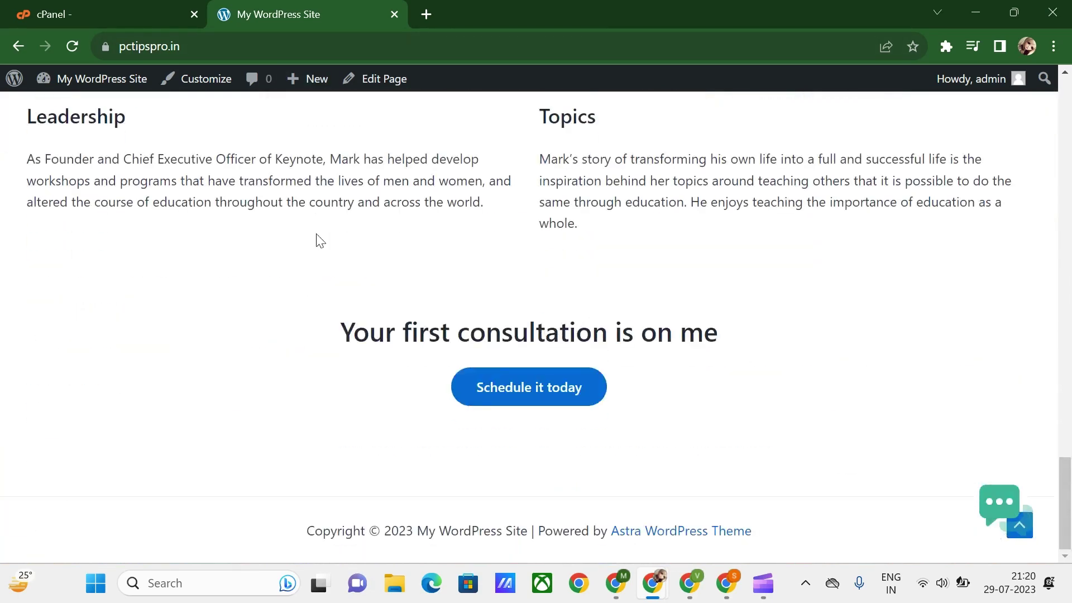
scroll(435, 313, up, 3)
scroll(432, 306, up, 3)
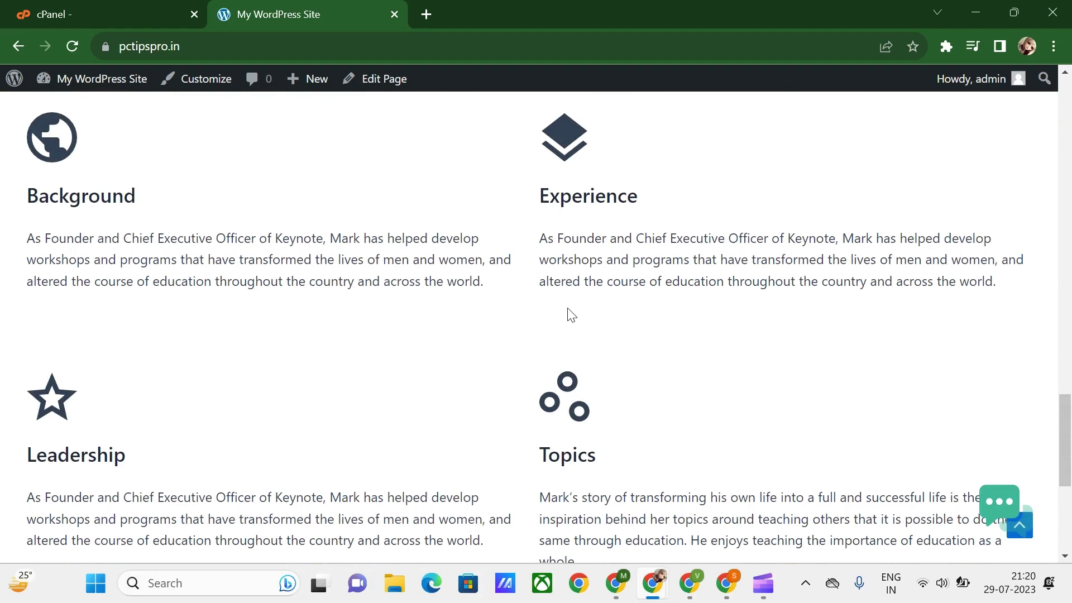
scroll(414, 248, up, 5)
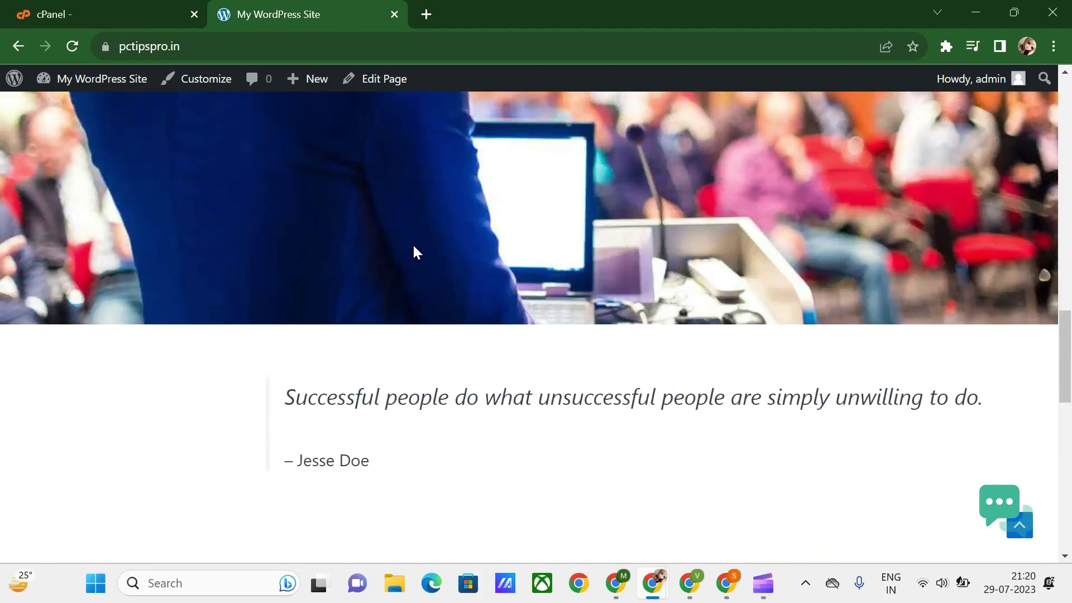
scroll(326, 318, up, 5)
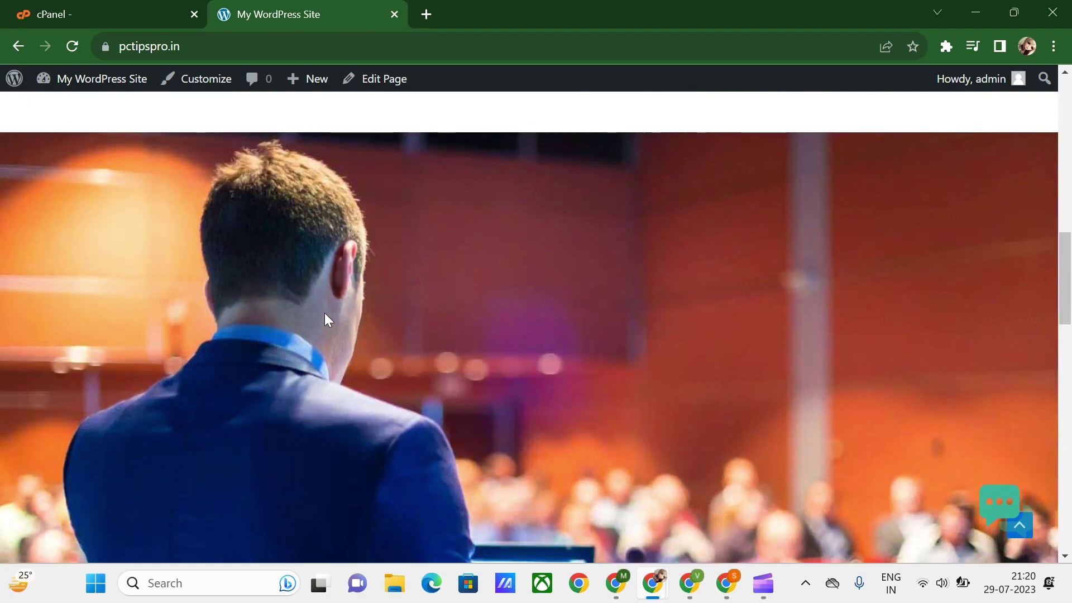
scroll(326, 318, up, 5)
scroll(328, 319, up, 5)
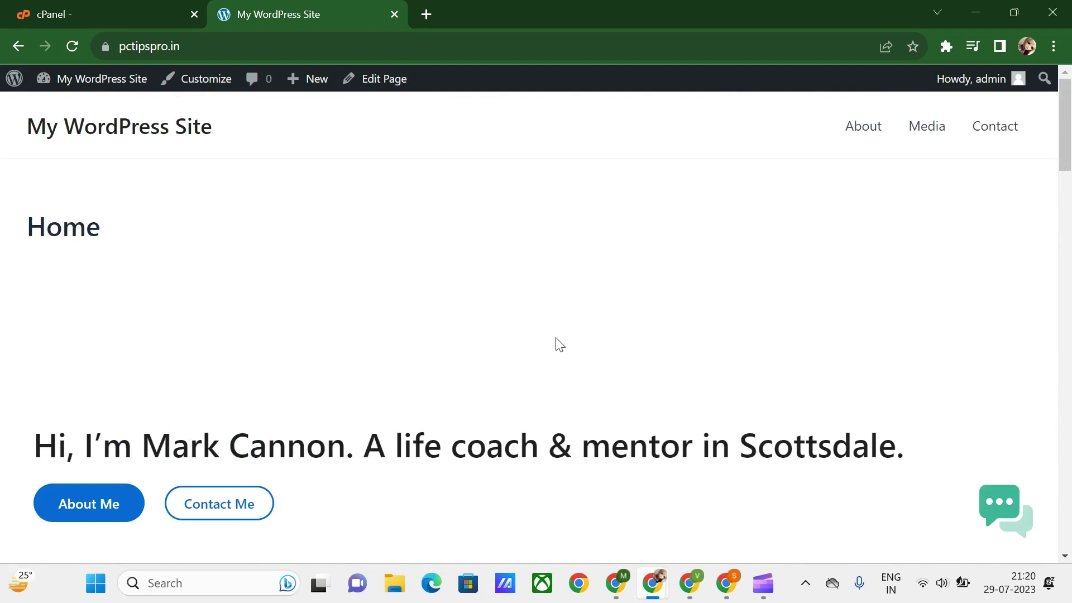
Step: Return to the WordPress admin and highlight the Customize the Theme step in the ChatGPT plan
click(13, 81)
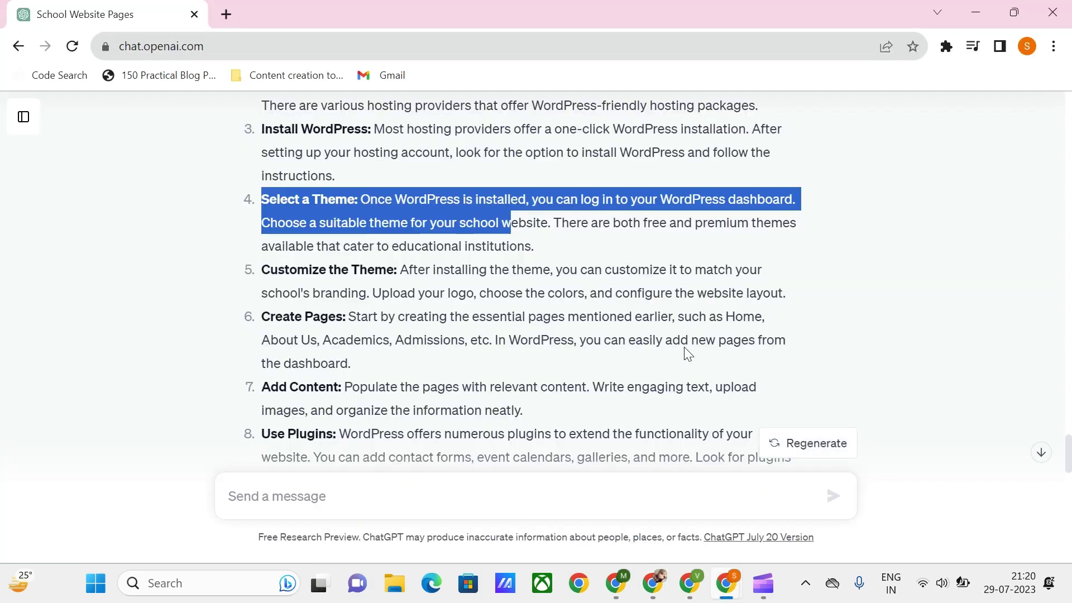
click(489, 314)
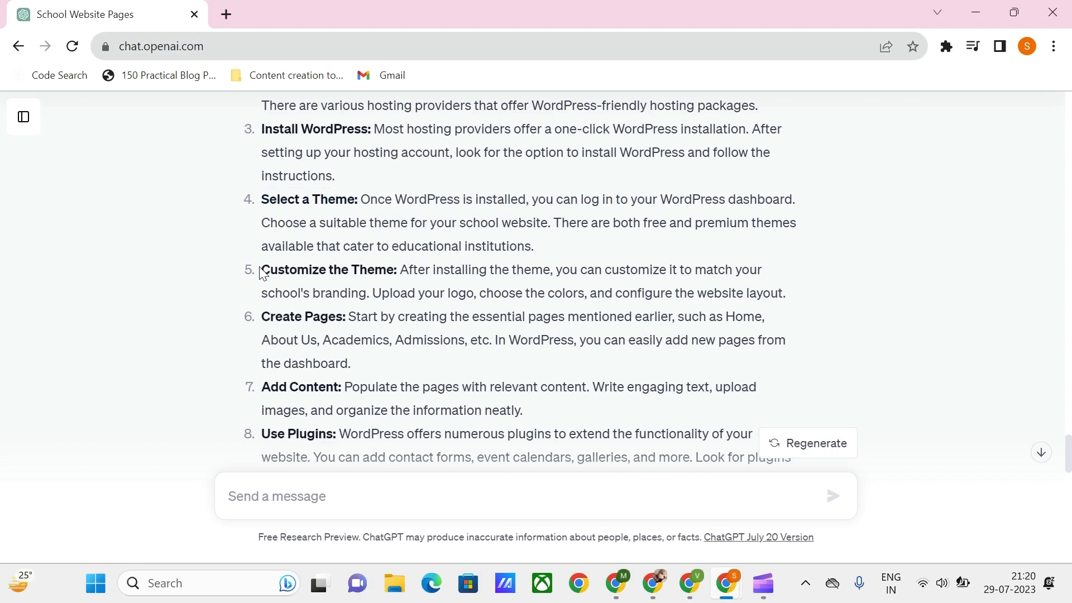
drag(261, 272, 565, 276)
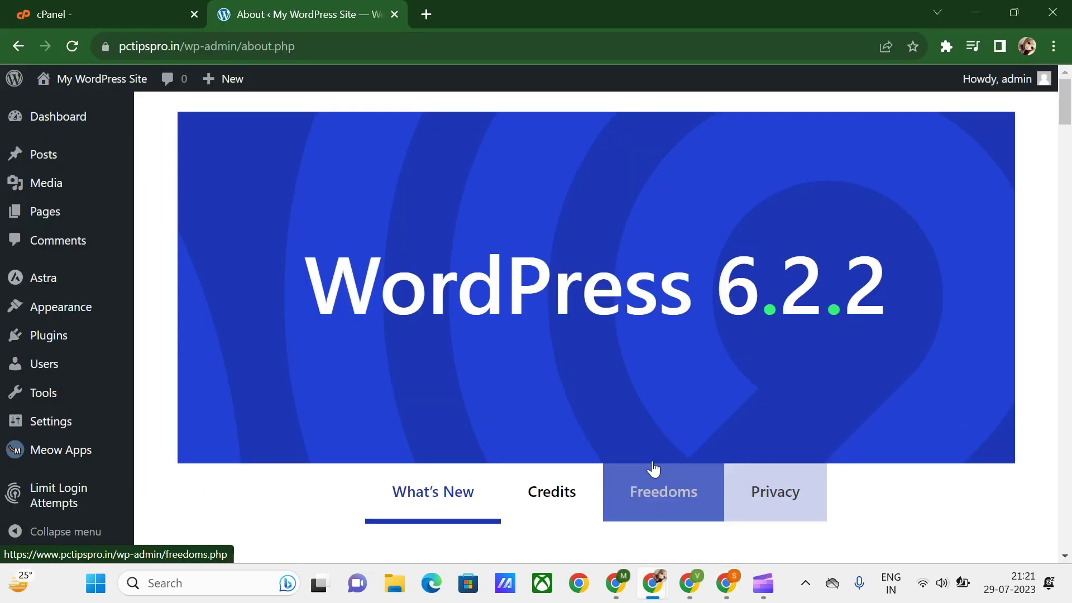
Step: Create a new WordPress page titled Home and publish it
mouse_move(60, 220)
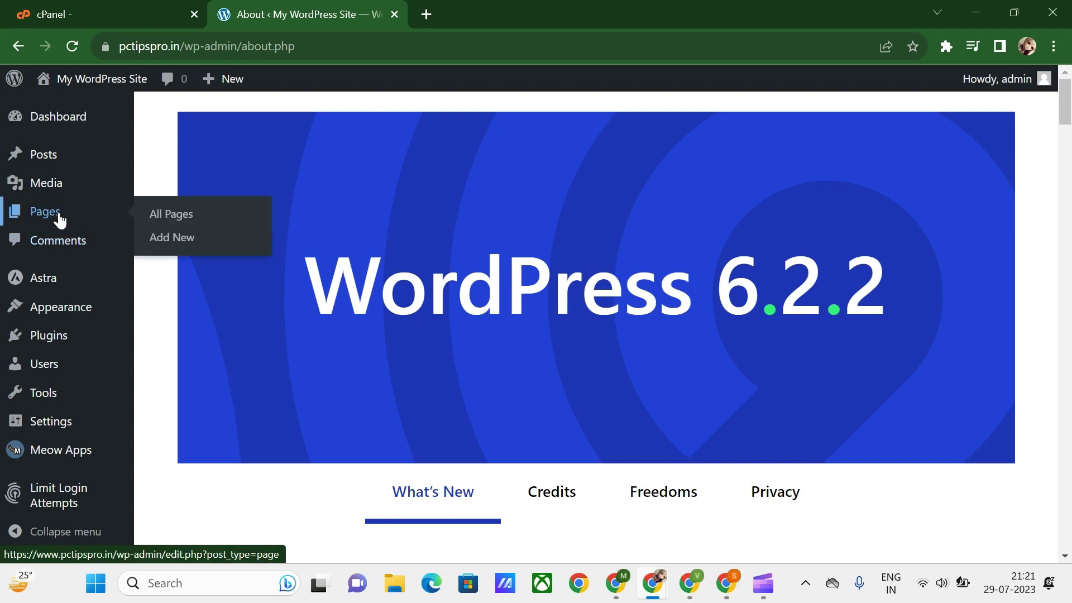
click(156, 239)
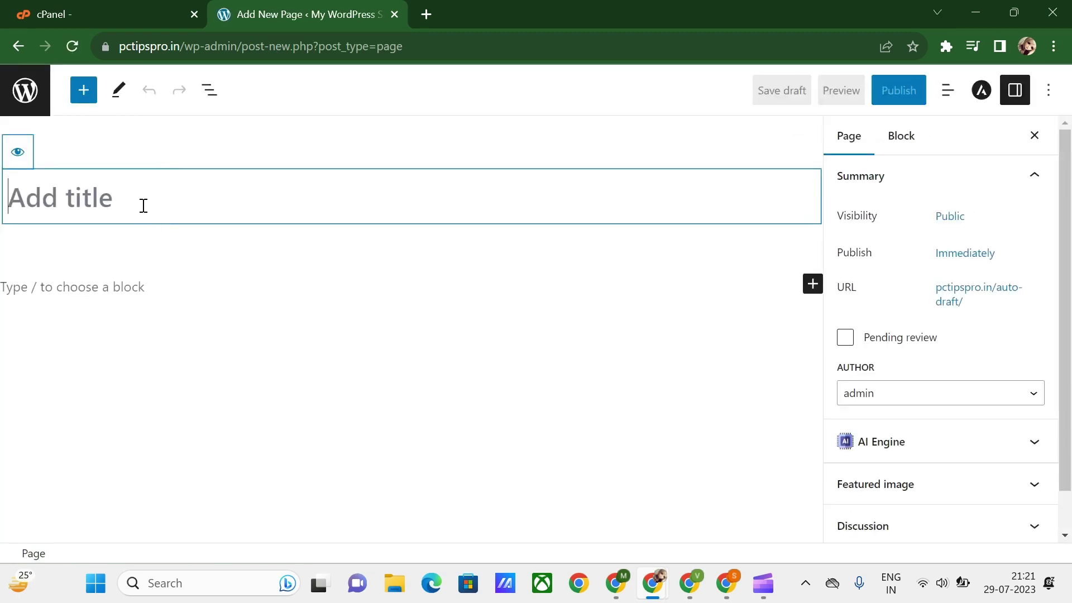
text(Home)
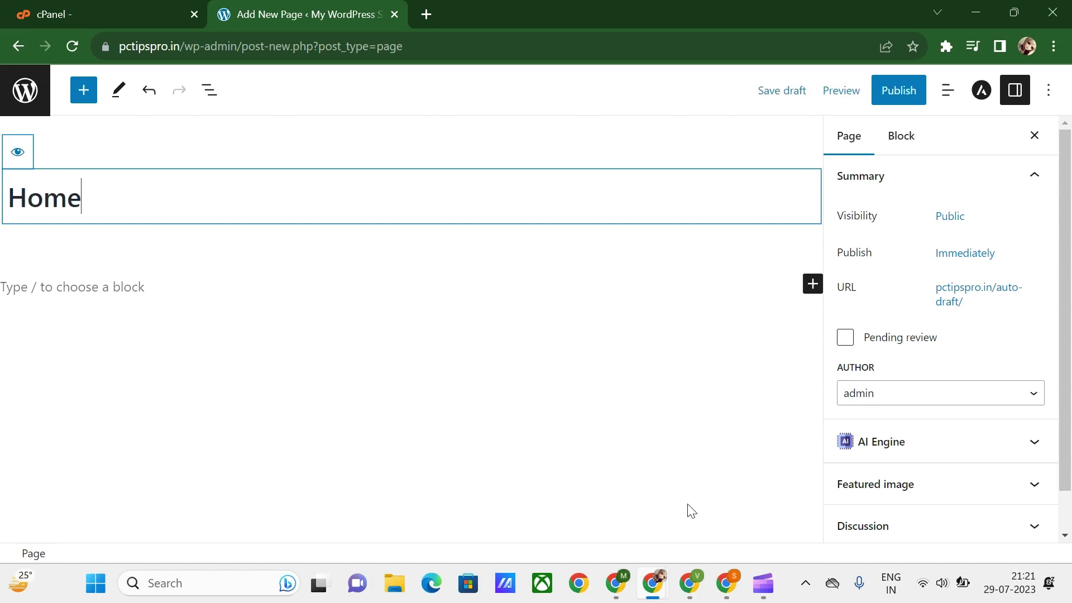
click(892, 96)
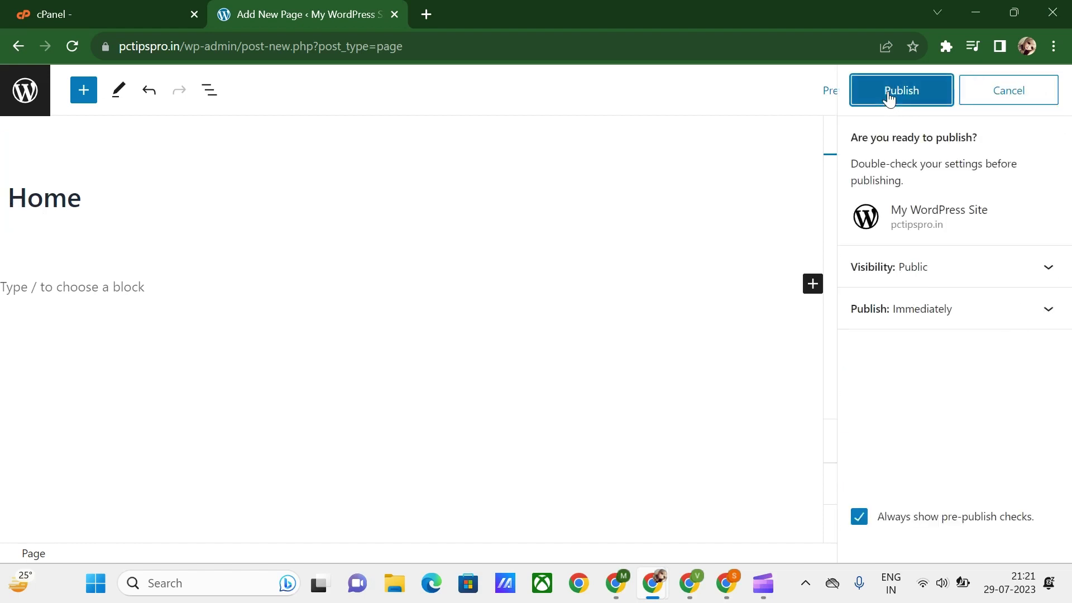
click(890, 99)
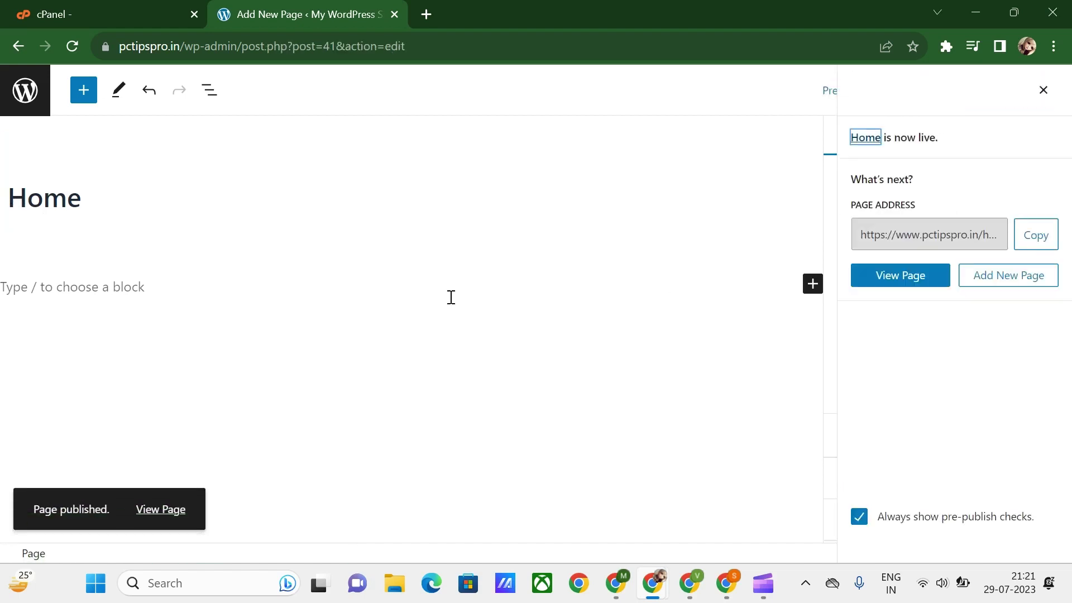
Step: Add another new page titled About us and publish it
click(1017, 282)
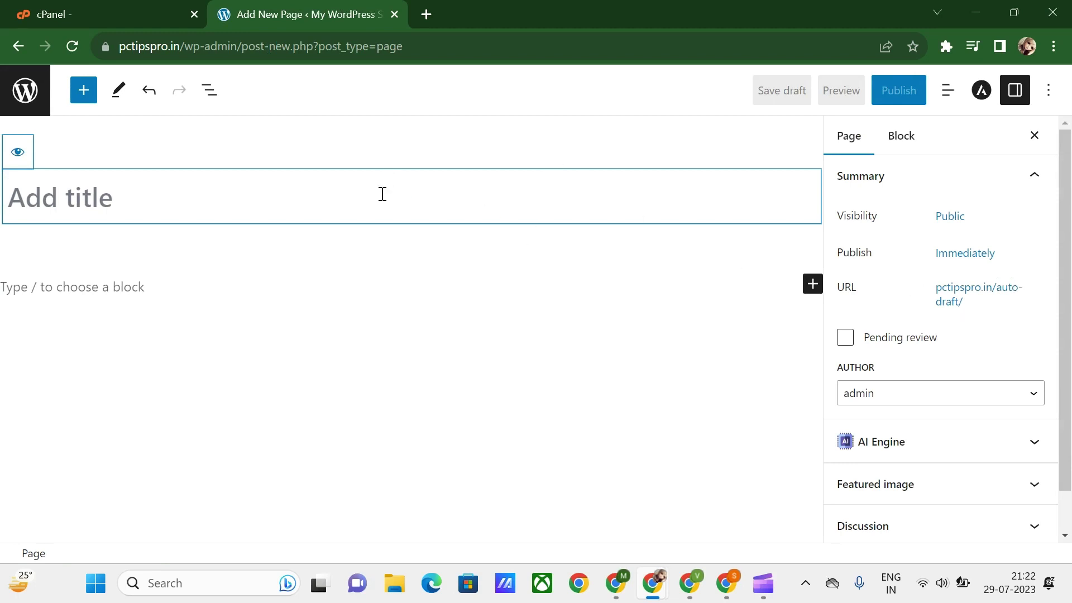
text(About )
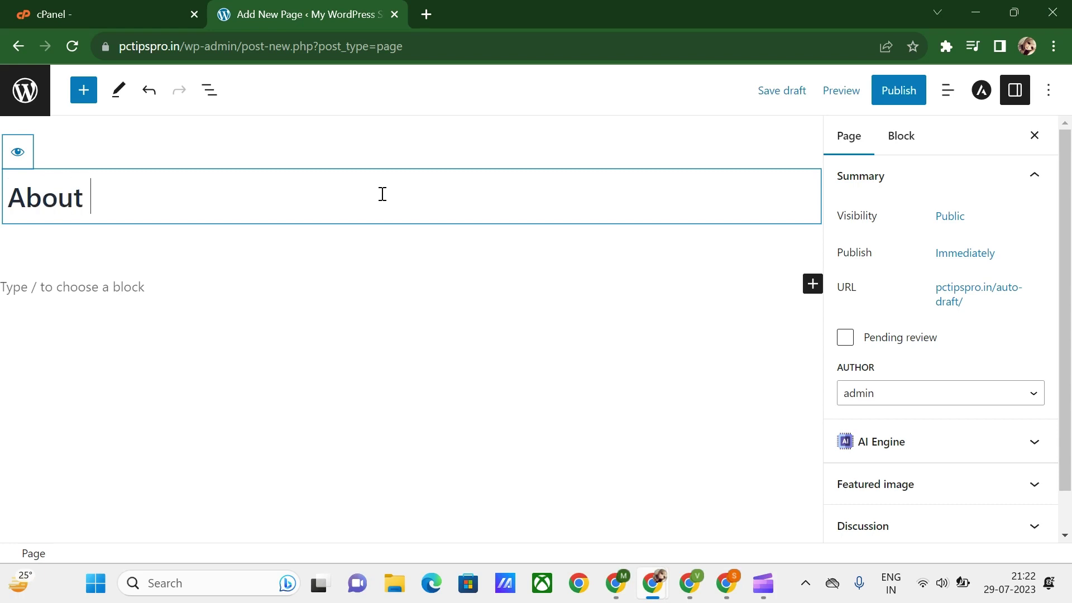
text(us)
click(881, 102)
click(882, 110)
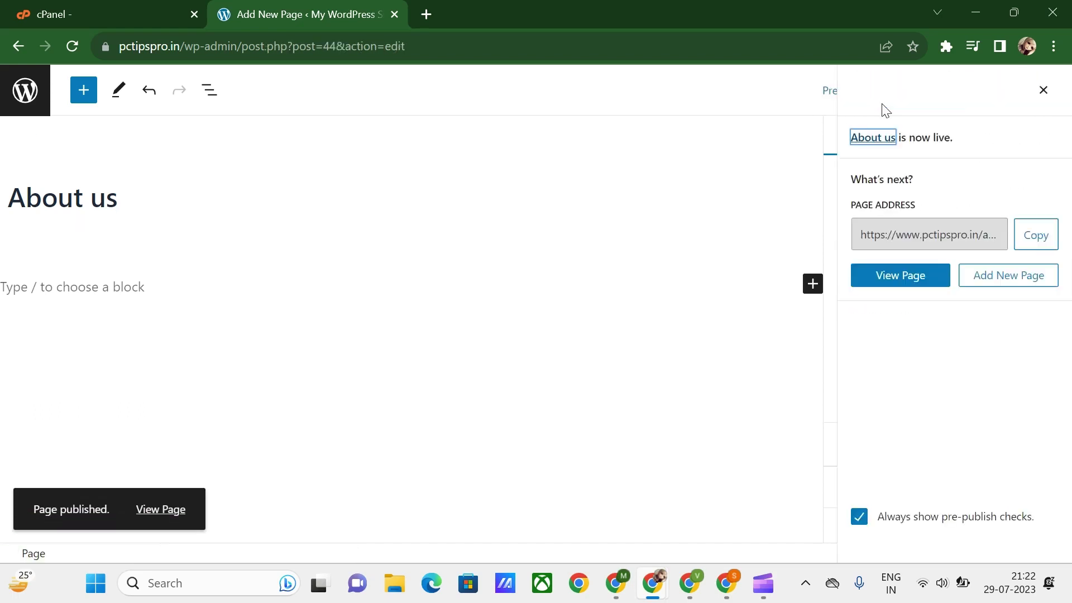
Step: Add a new page titled Parent portal and publish it
click(988, 287)
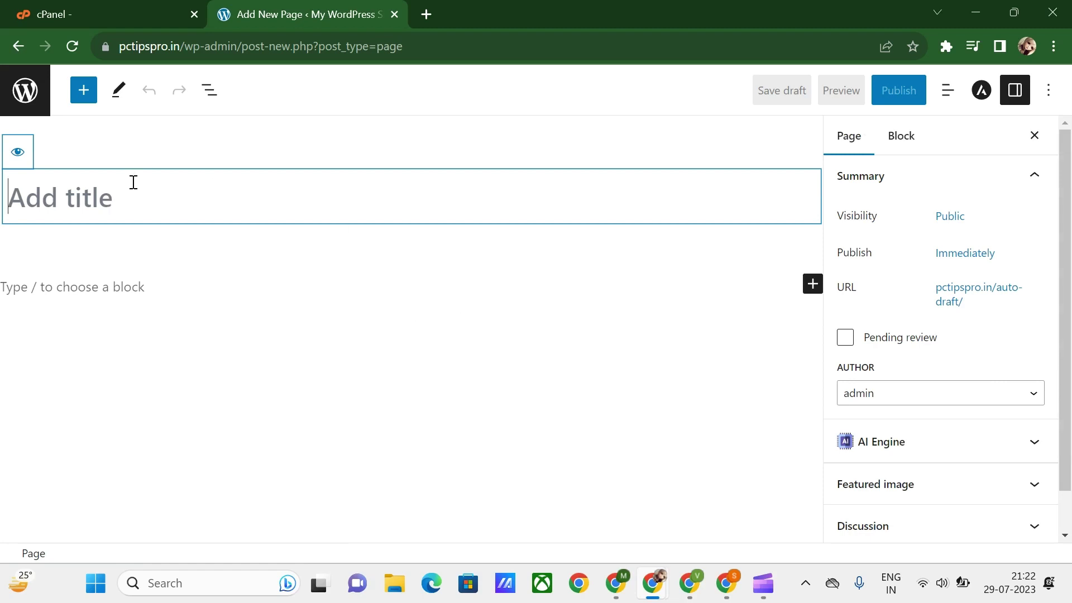
text(P)
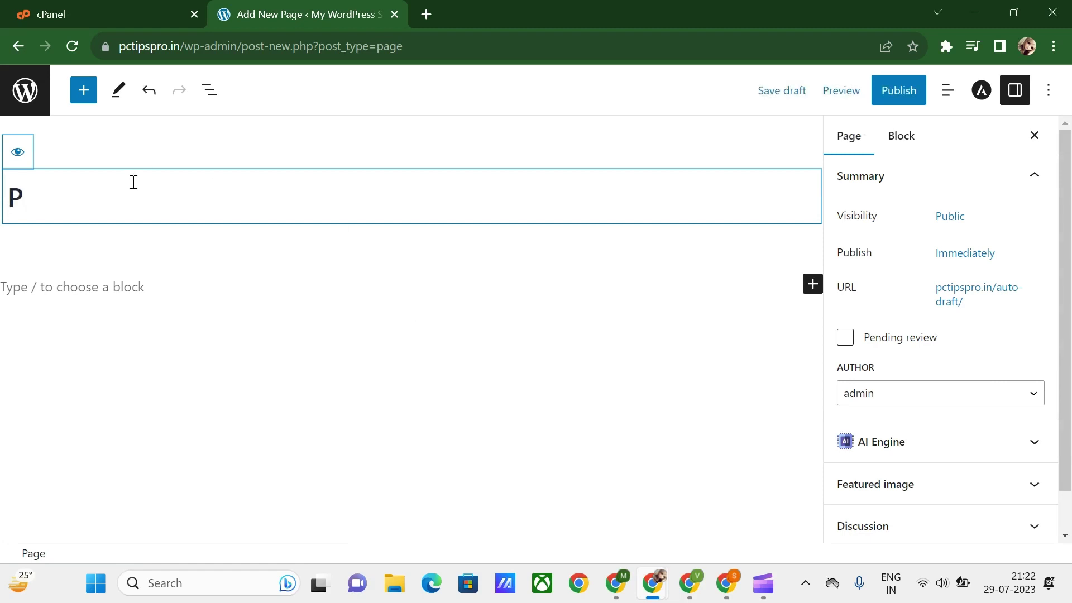
text(arent )
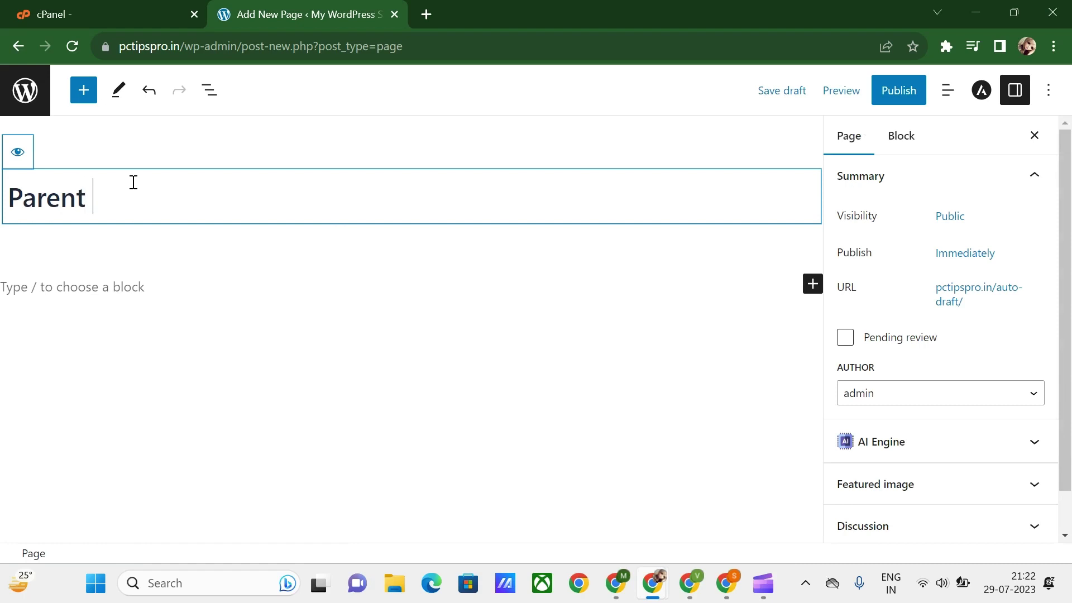
text(portal)
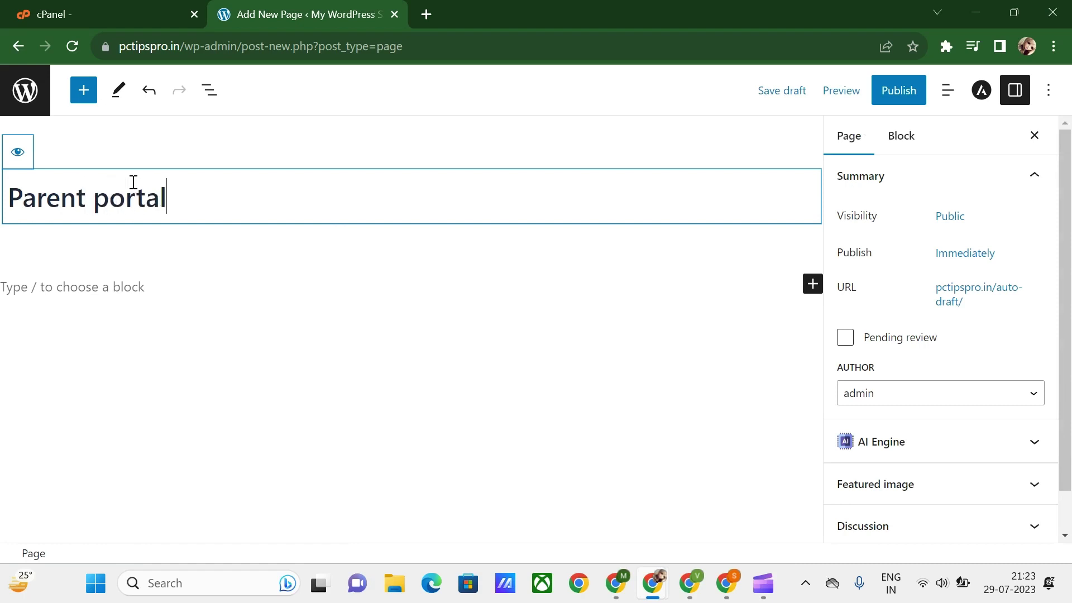
click(891, 105)
click(922, 90)
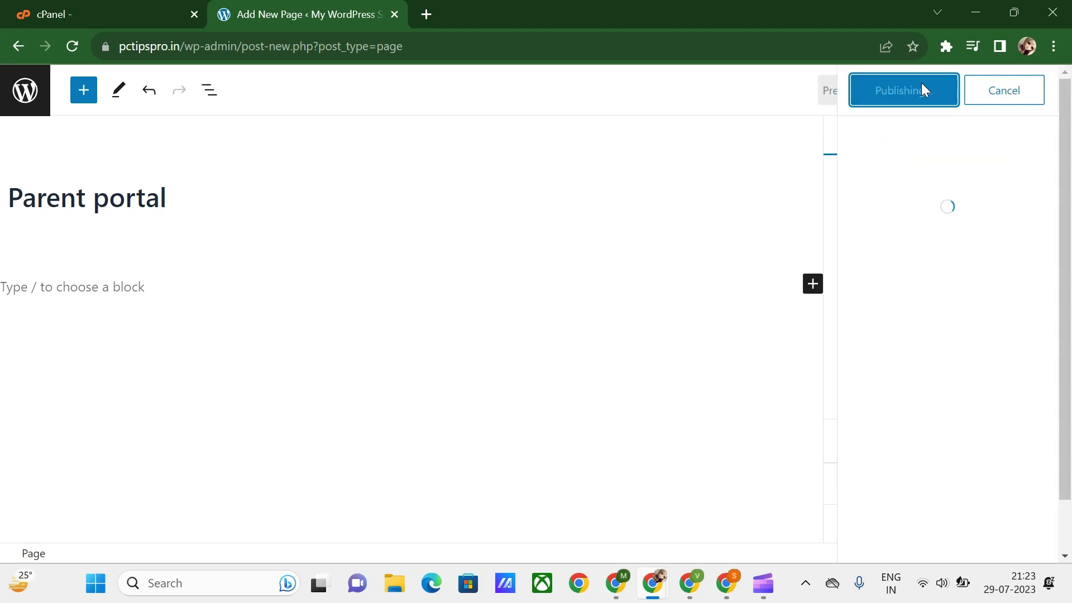
Step: Add another new page titled Announcemets and publish it
click(981, 282)
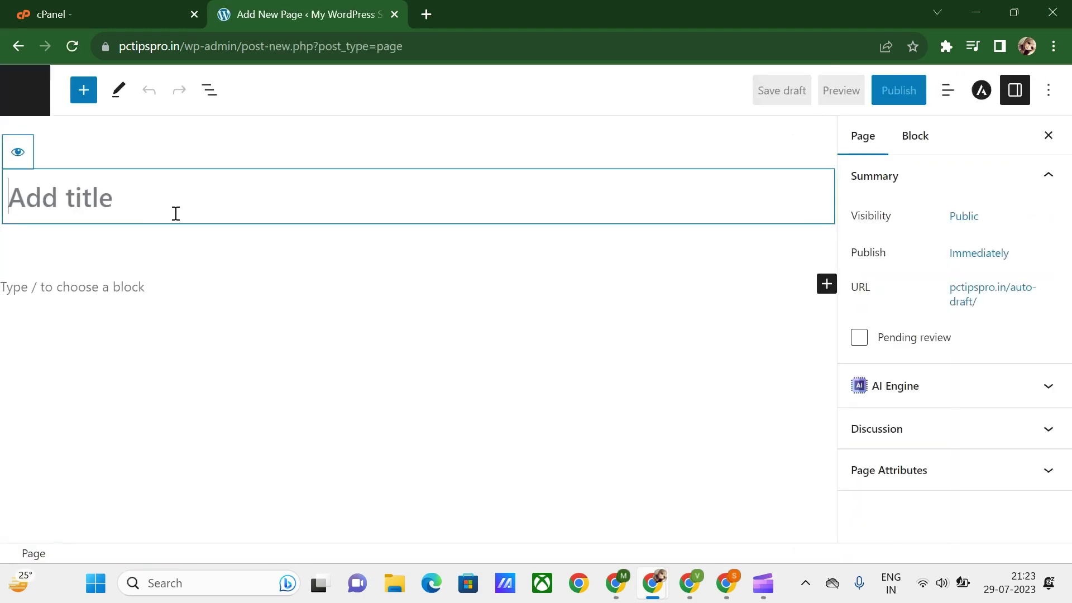
text(Annou)
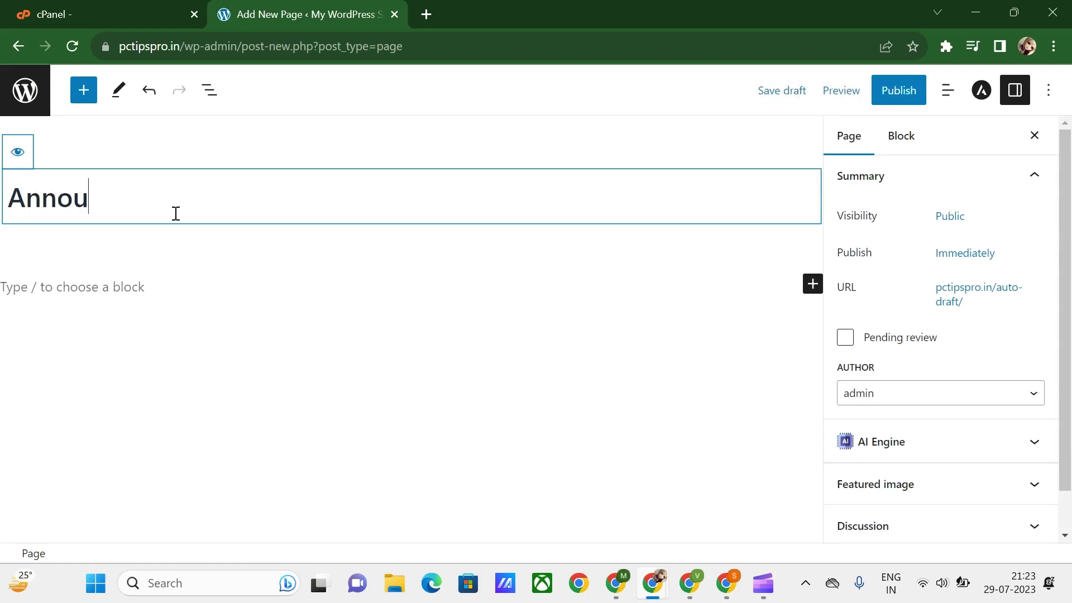
text(ncemets)
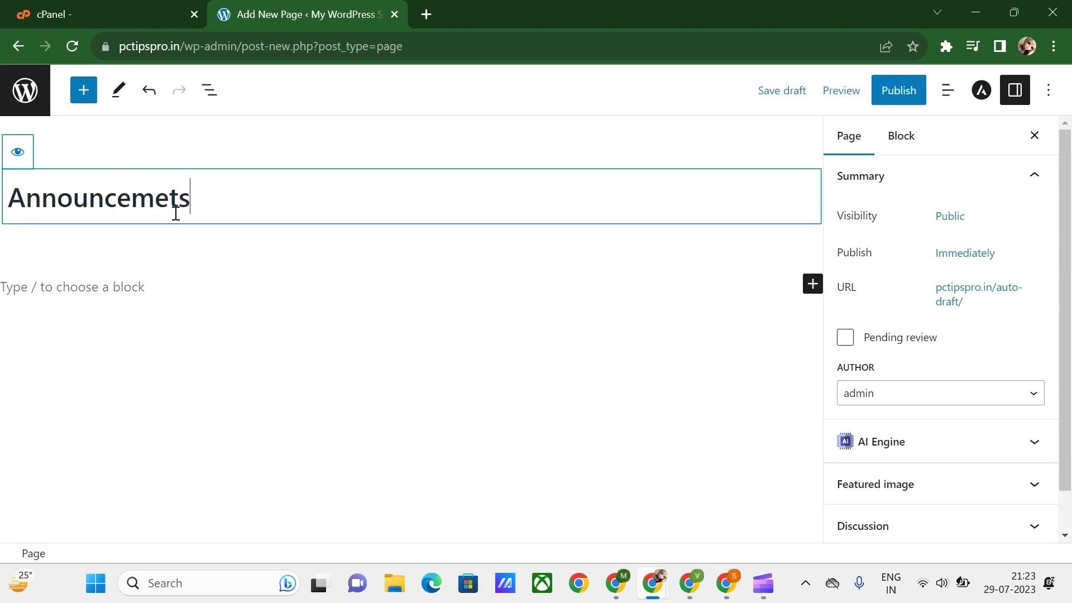
click(899, 90)
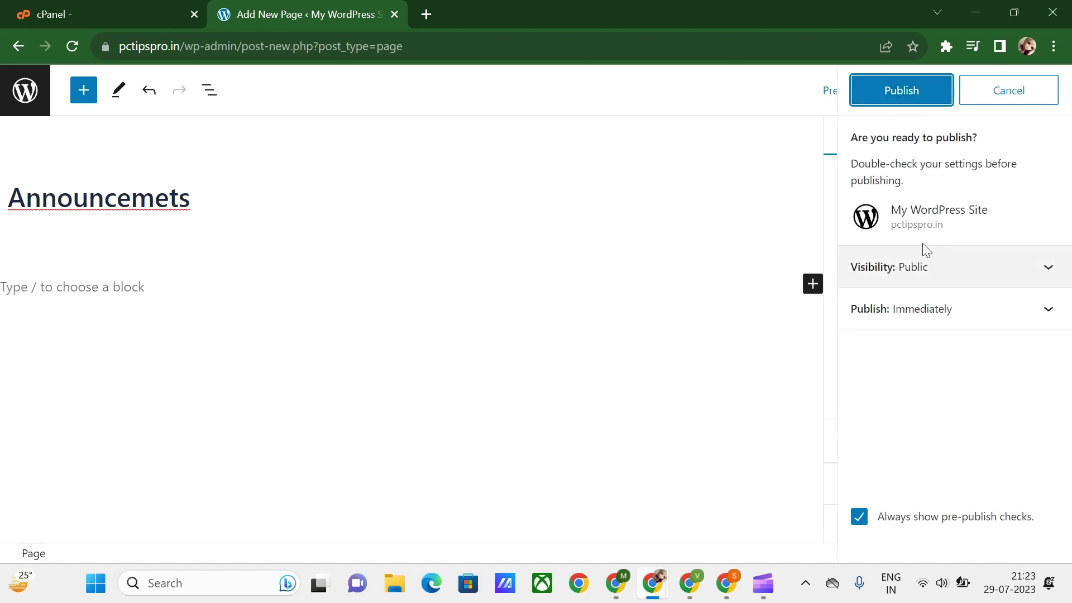
click(909, 102)
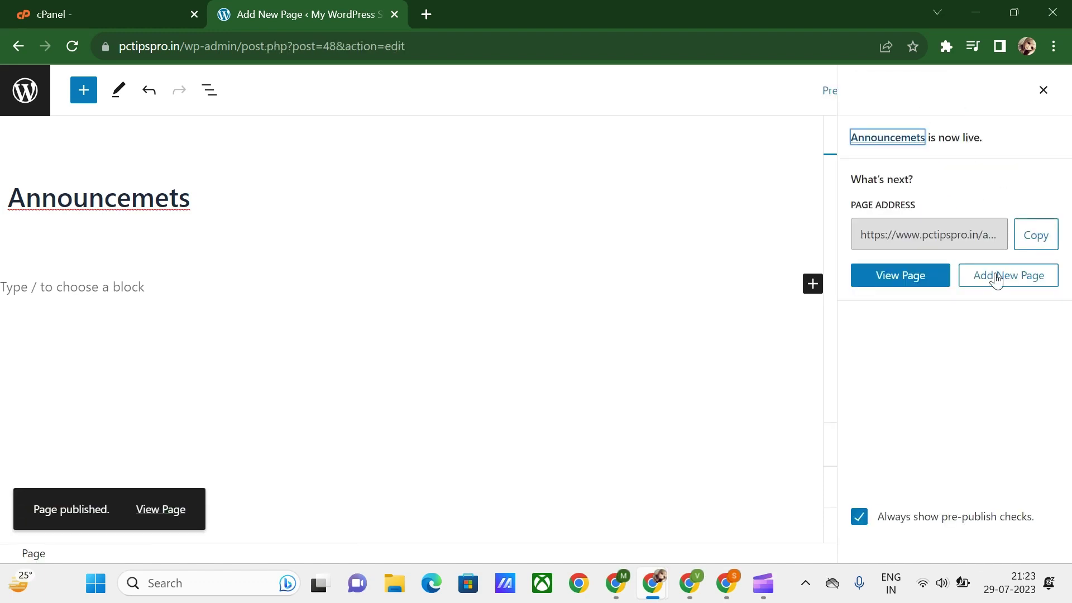
Step: Add another new page titled Contact us and publish it
click(986, 282)
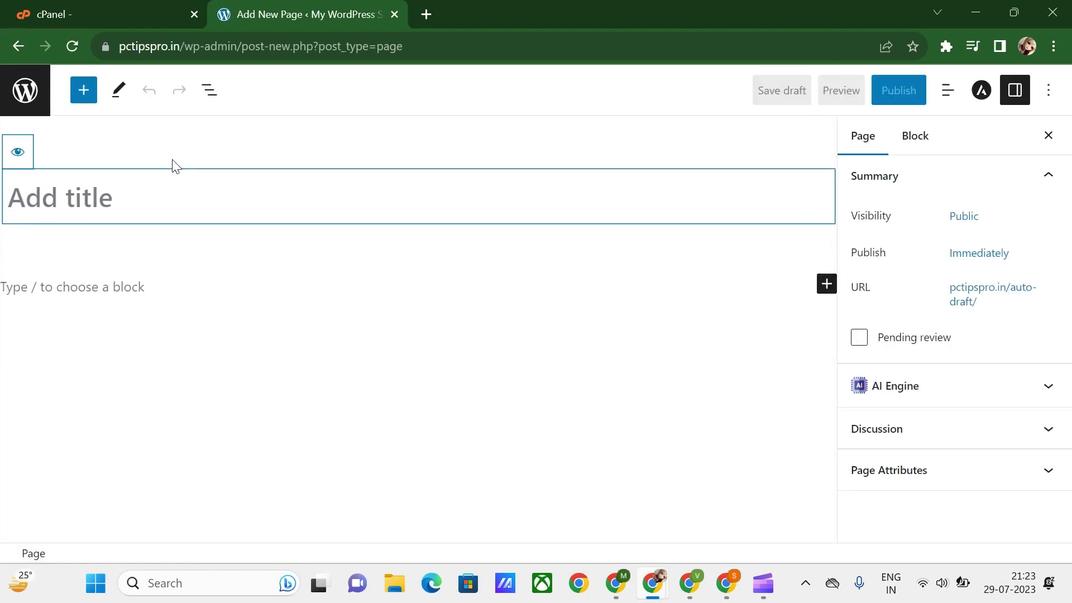
text(Cont)
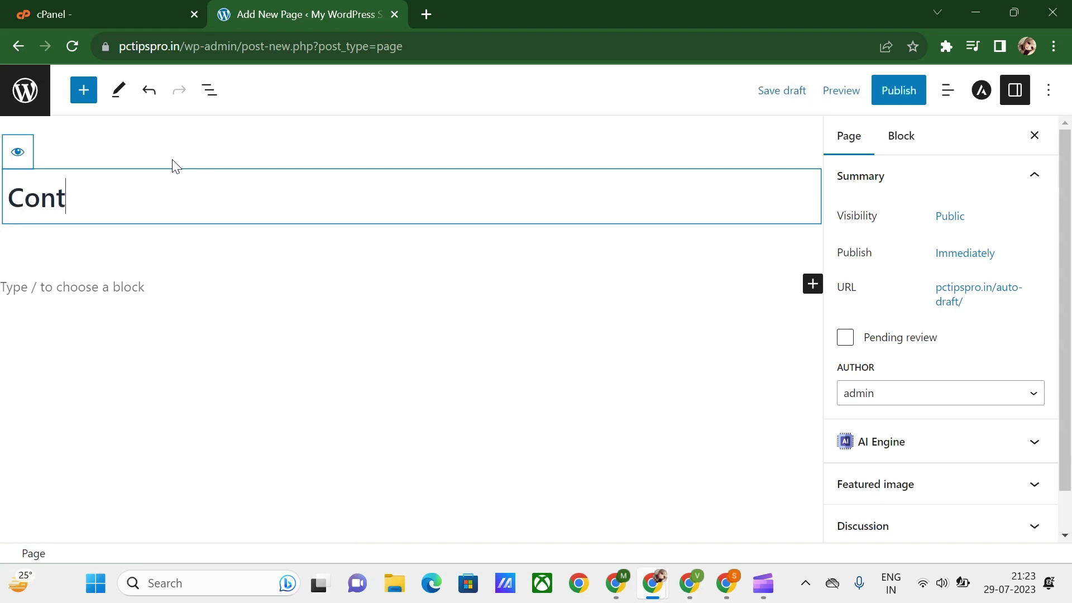
text(act us)
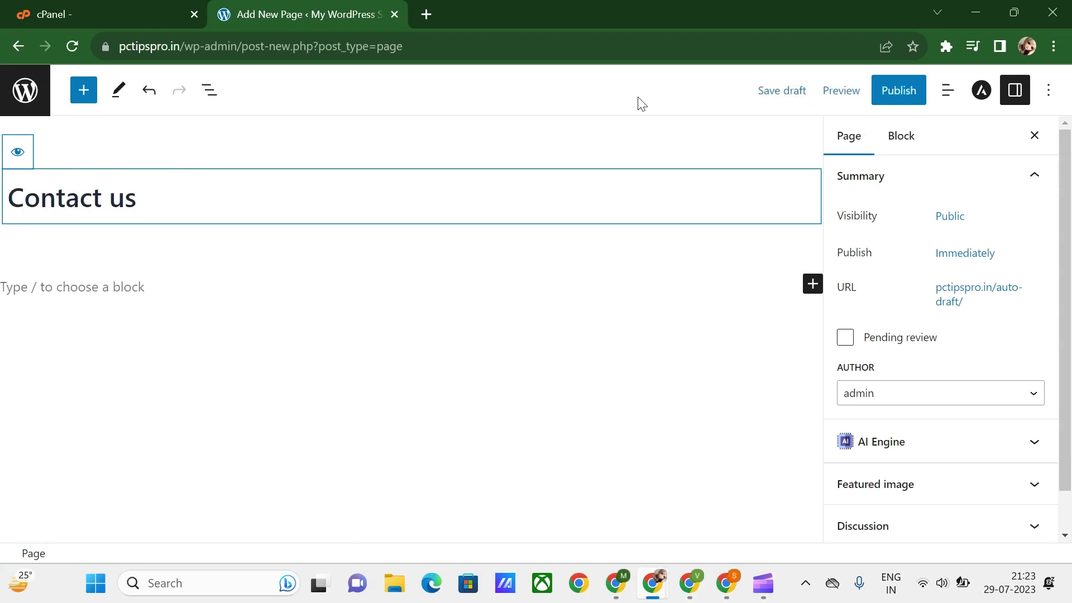
click(897, 91)
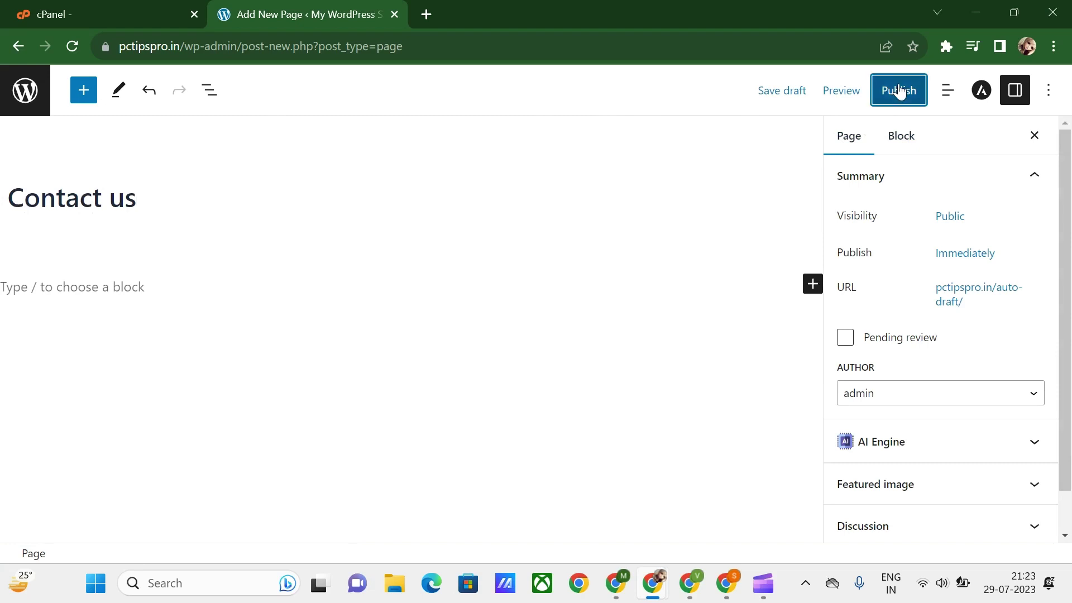
click(901, 93)
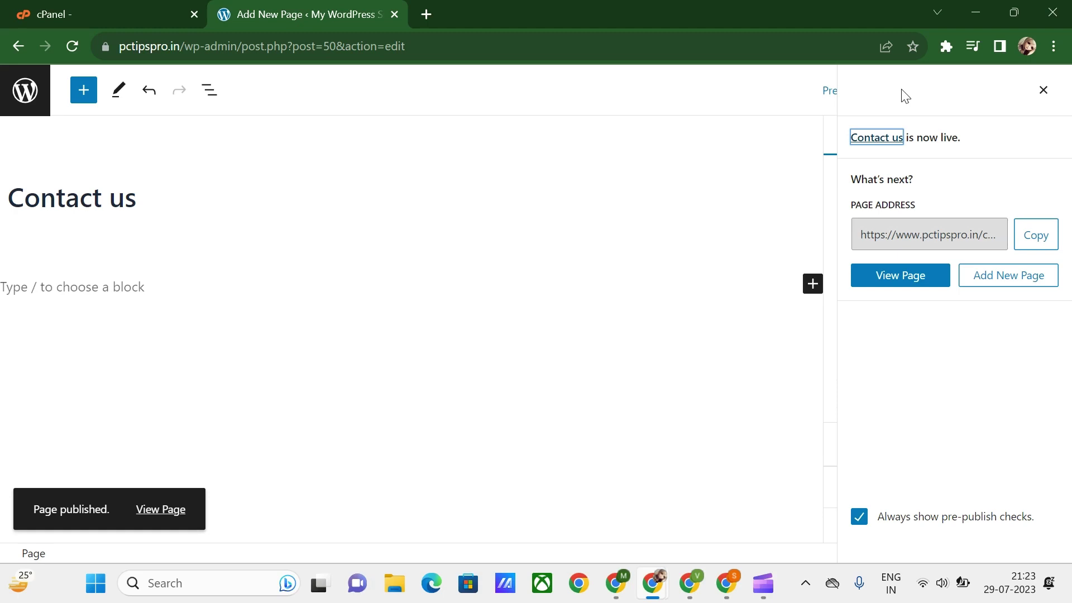
Step: Return to the list of all pages and review the newly published pages alongside the existing ones
click(18, 108)
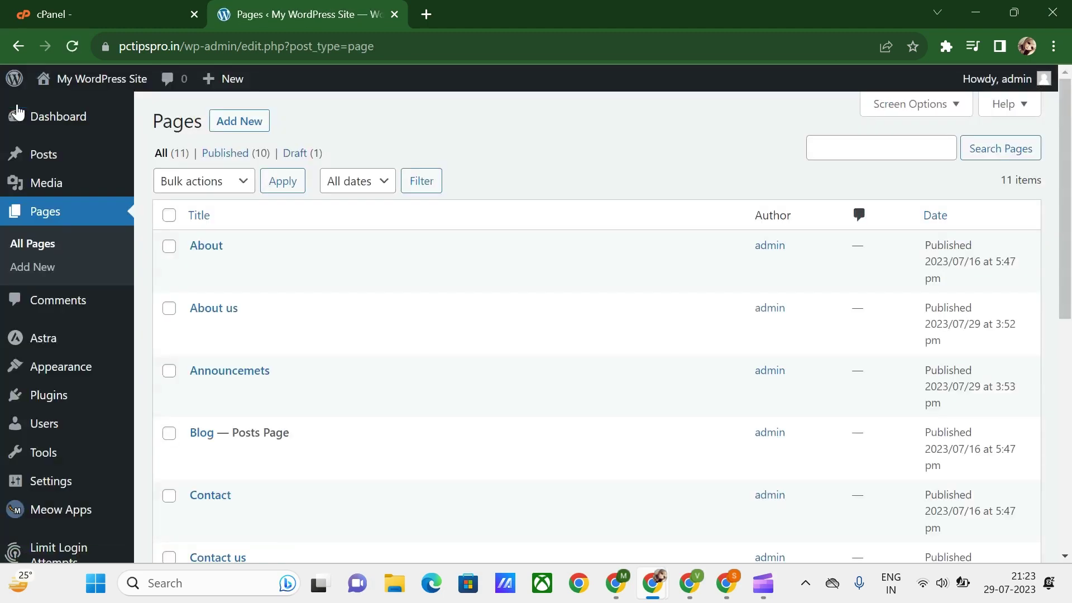
scroll(359, 330, down, 8)
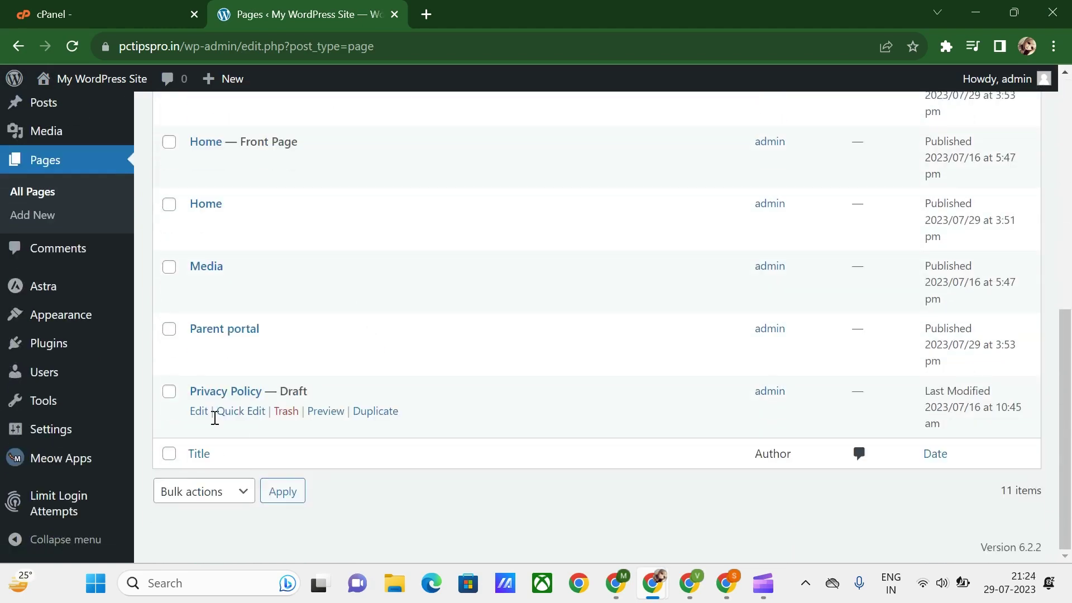
scroll(231, 435, up, 5)
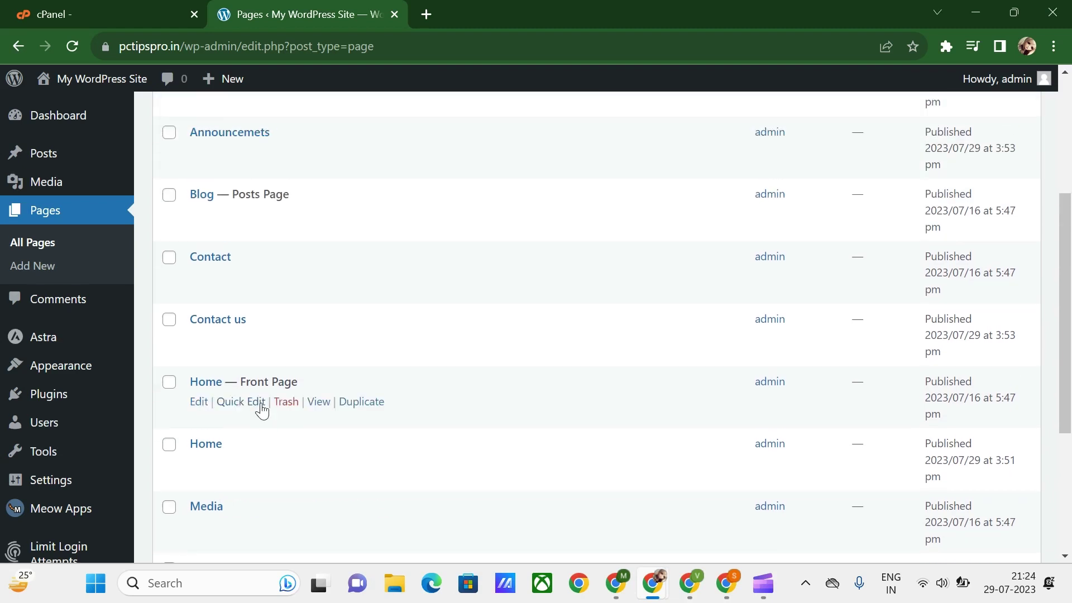
scroll(348, 338, up, 1)
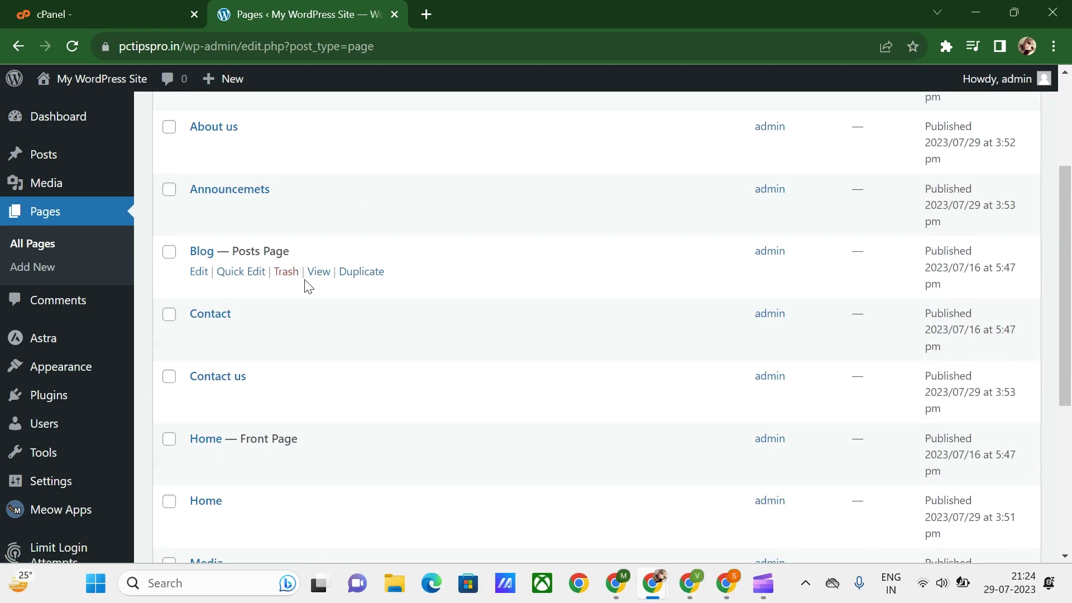
scroll(332, 249, up, 3)
scroll(324, 245, down, 1)
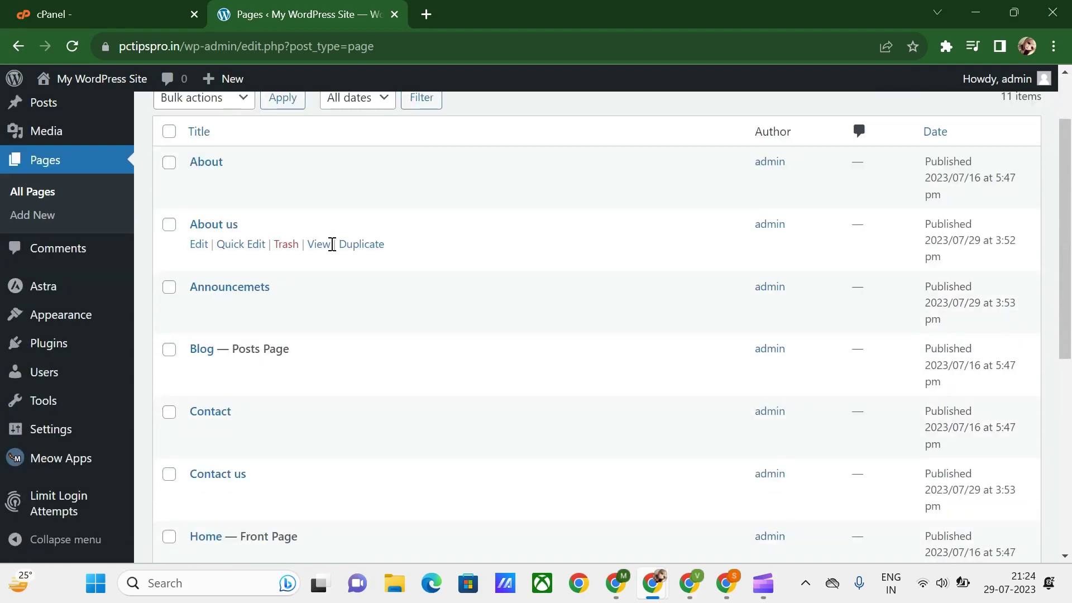
scroll(280, 280, down, 5)
mouse_move(237, 437)
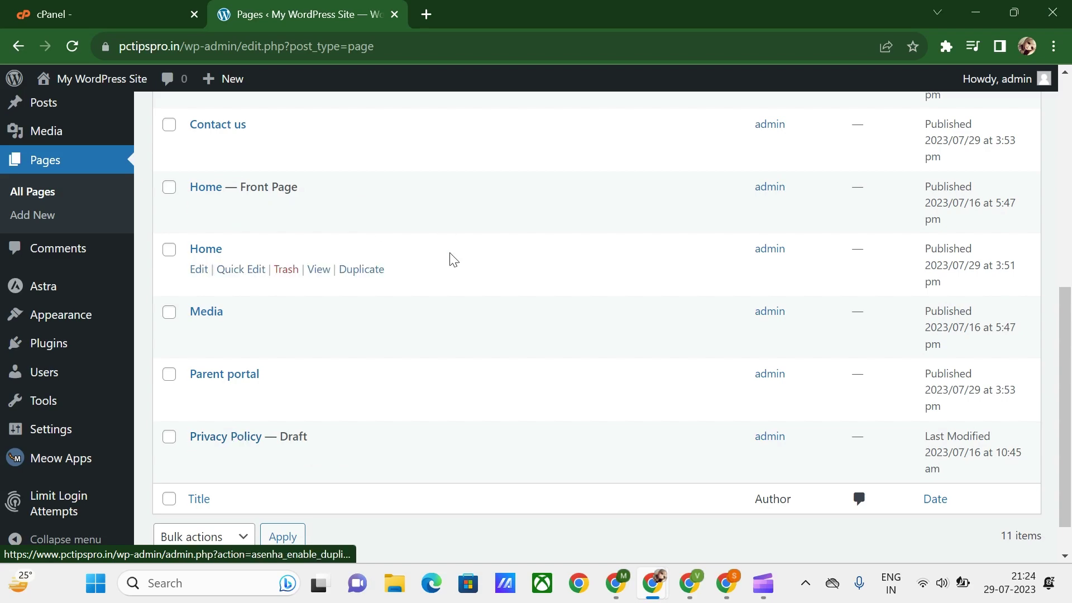
scroll(450, 259, up, 1)
scroll(391, 302, up, 3)
scroll(363, 317, up, 5)
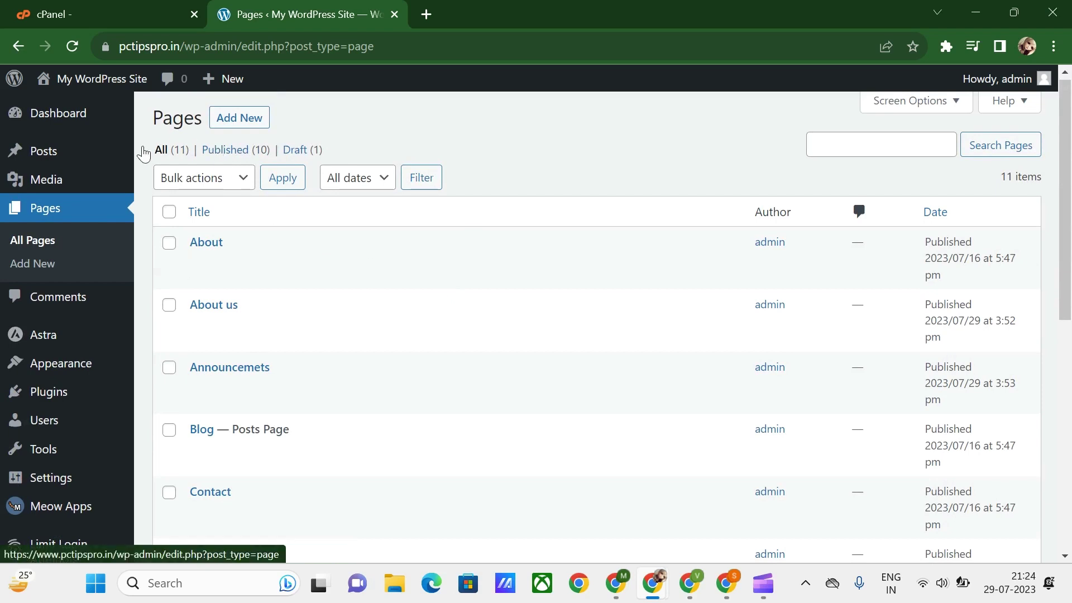
Step: Open the live site in a new browser tab and look over its homepage
mouse_move(106, 96)
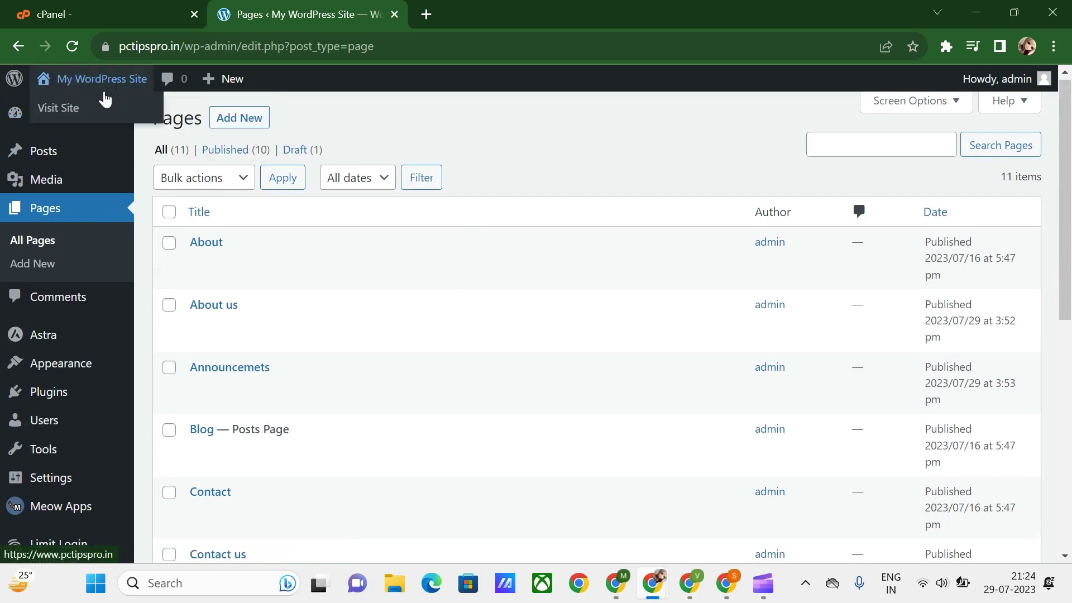
right_click(104, 115)
click(177, 130)
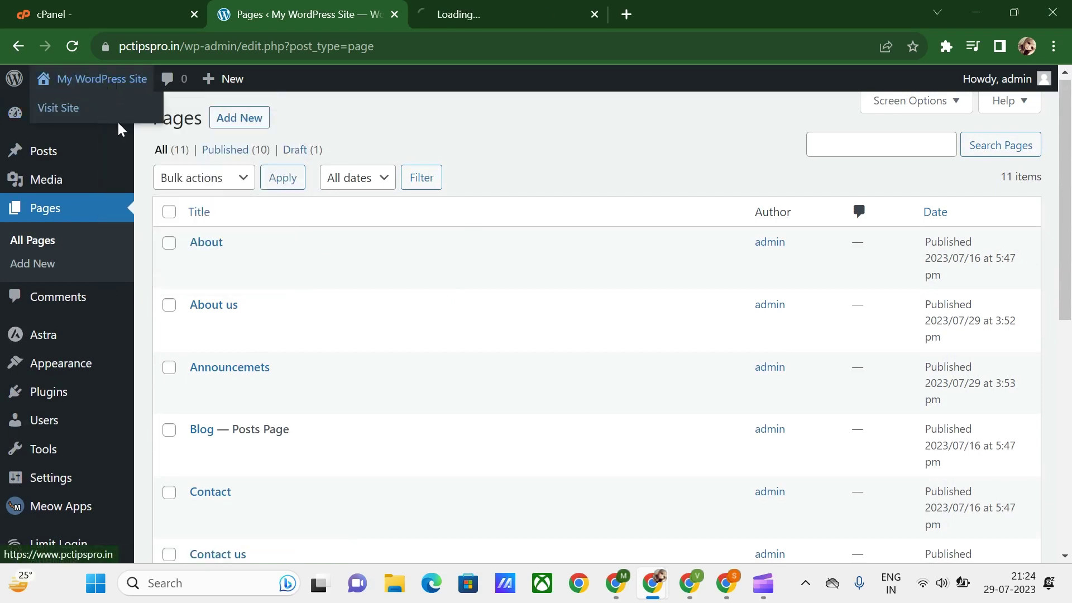
click(530, 8)
scroll(165, 335, down, 3)
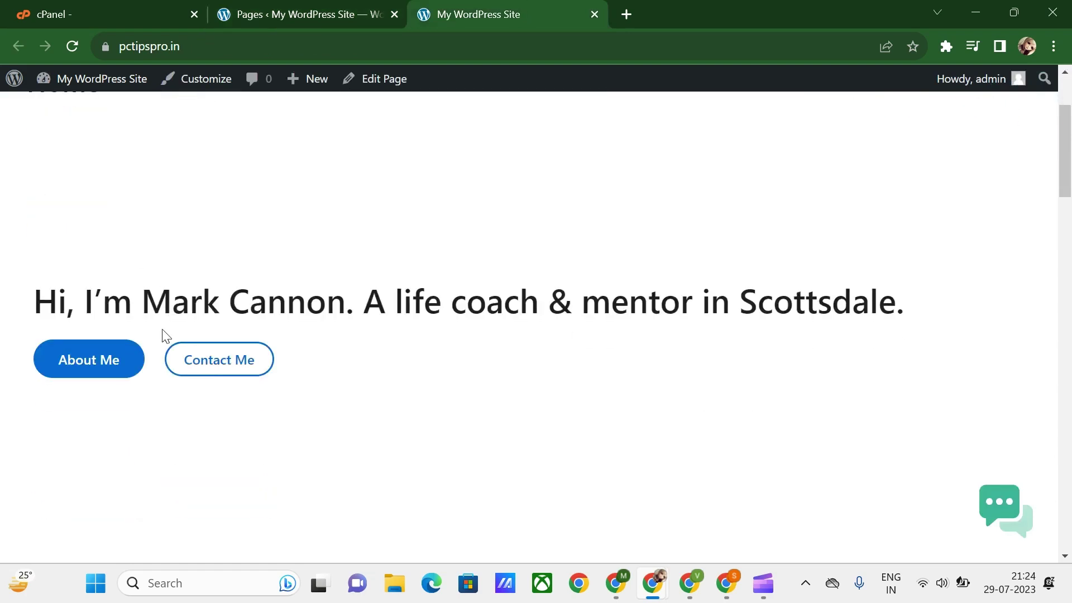
scroll(166, 335, up, 3)
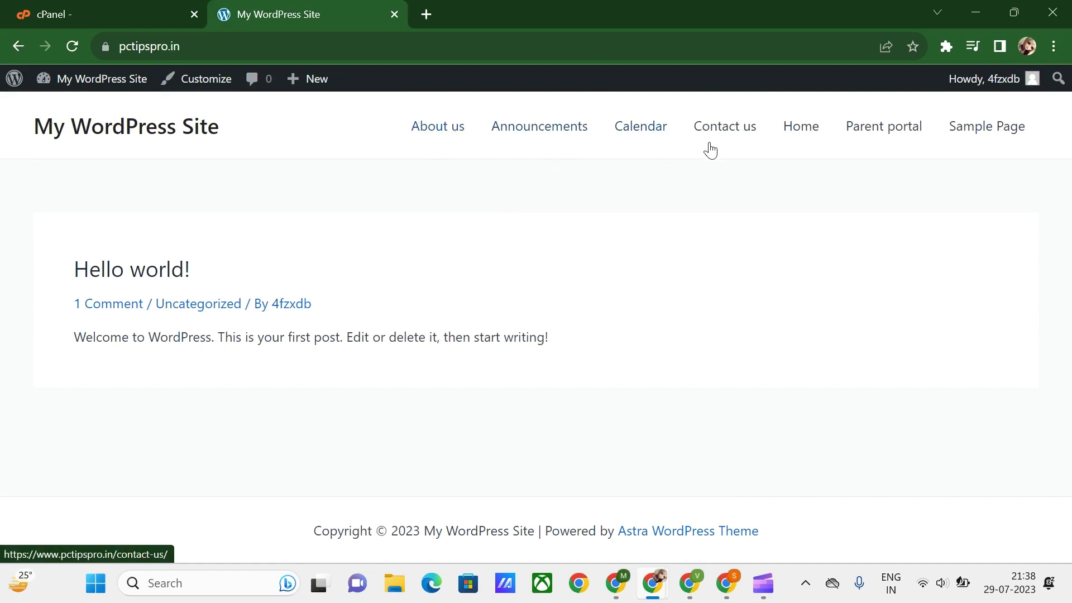
Step: View the Home and Sample Page entries of the live site's header menu, ending on the Home page
click(806, 132)
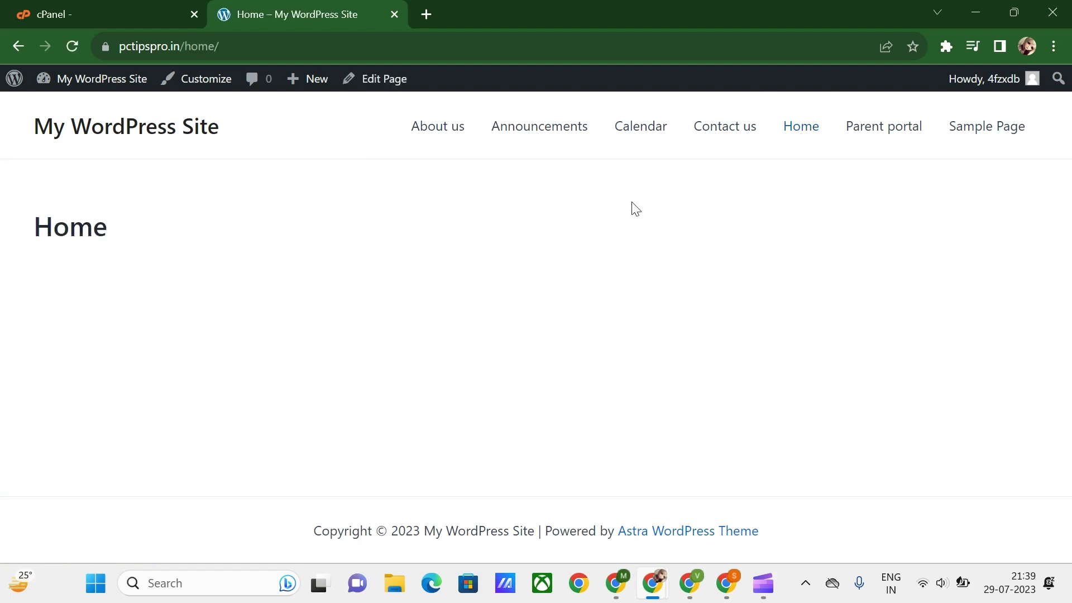
click(981, 125)
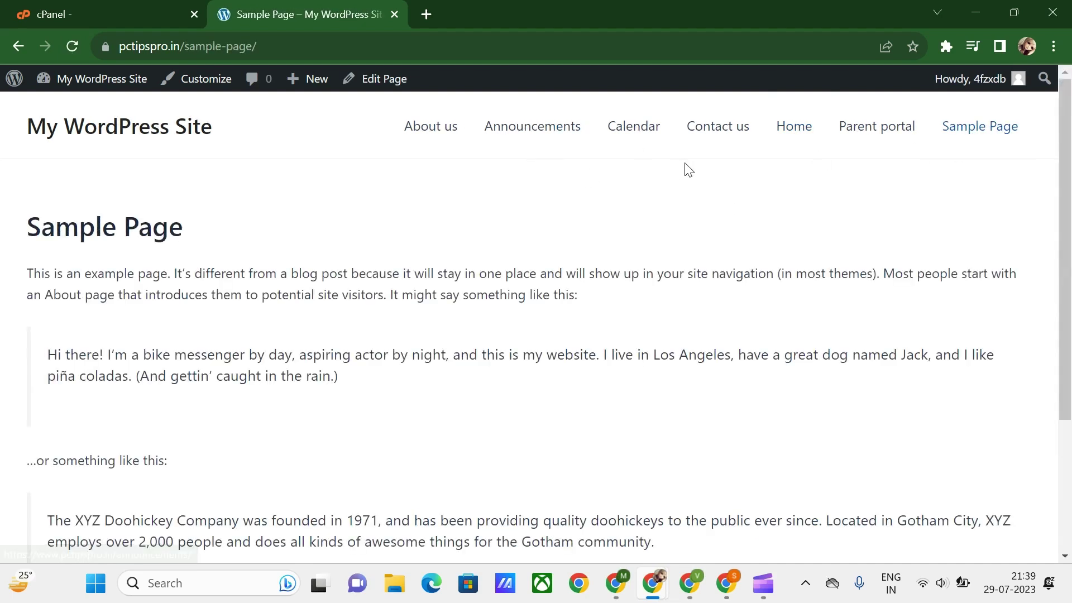
click(793, 125)
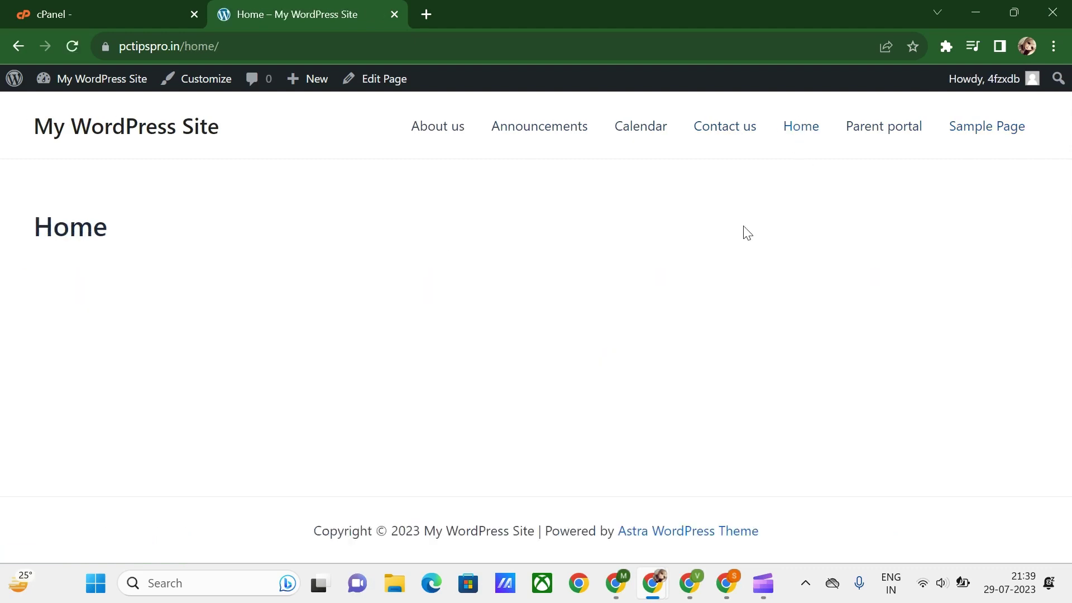
click(99, 11)
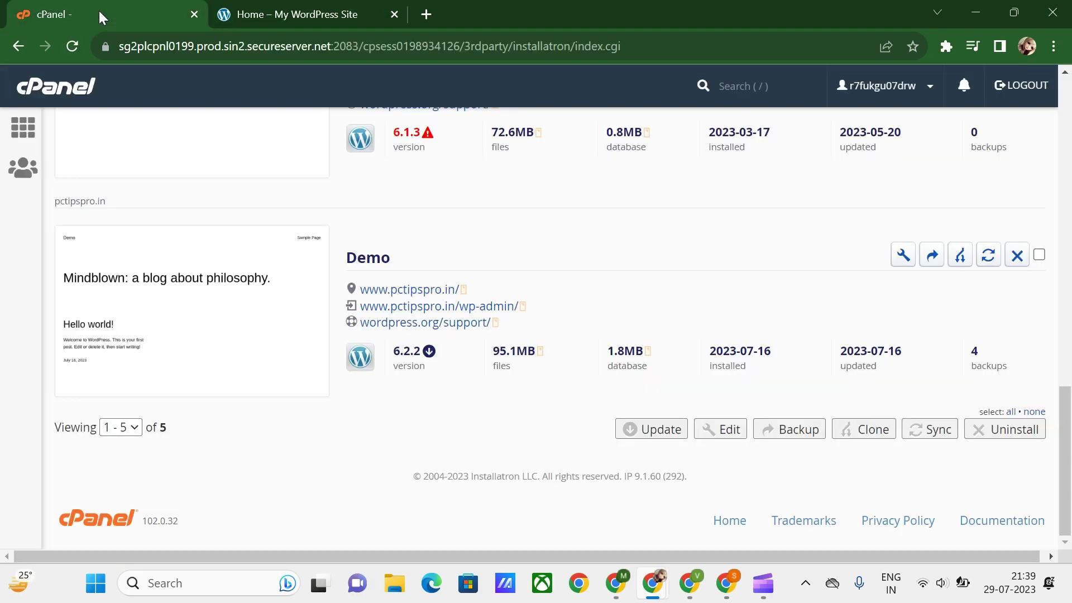
click(296, 12)
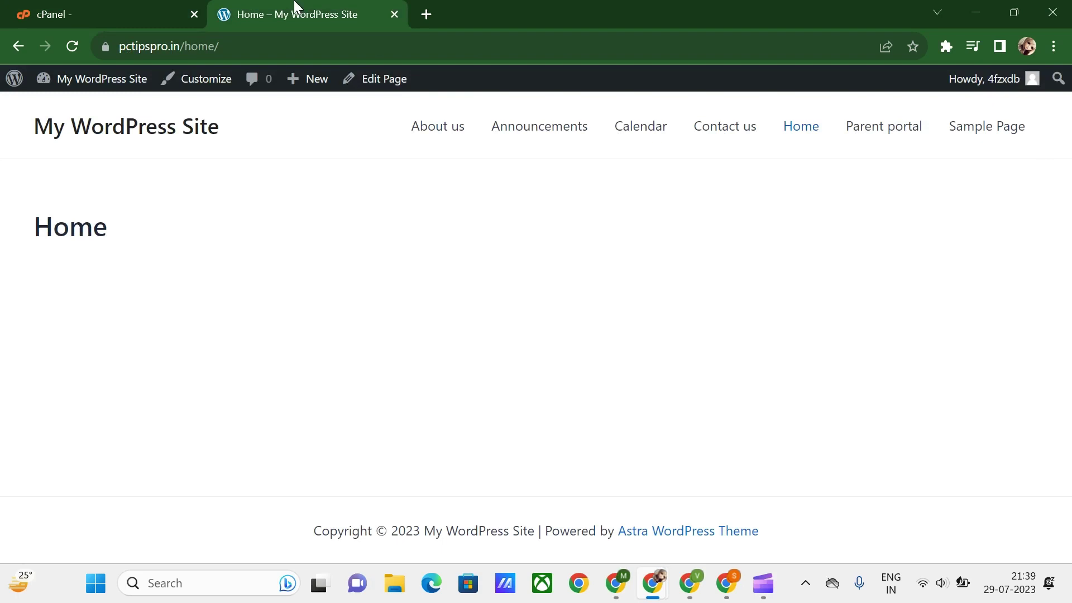
Step: In the Reading settings, make the homepage display a static page, choose Home as the homepage, and save the changes
click(13, 80)
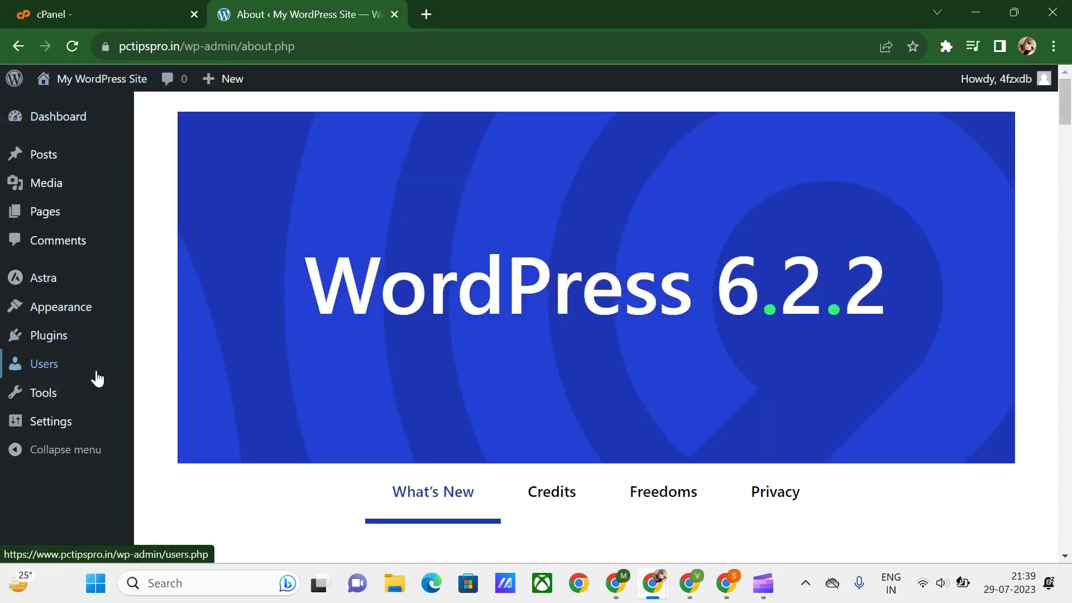
mouse_move(69, 403)
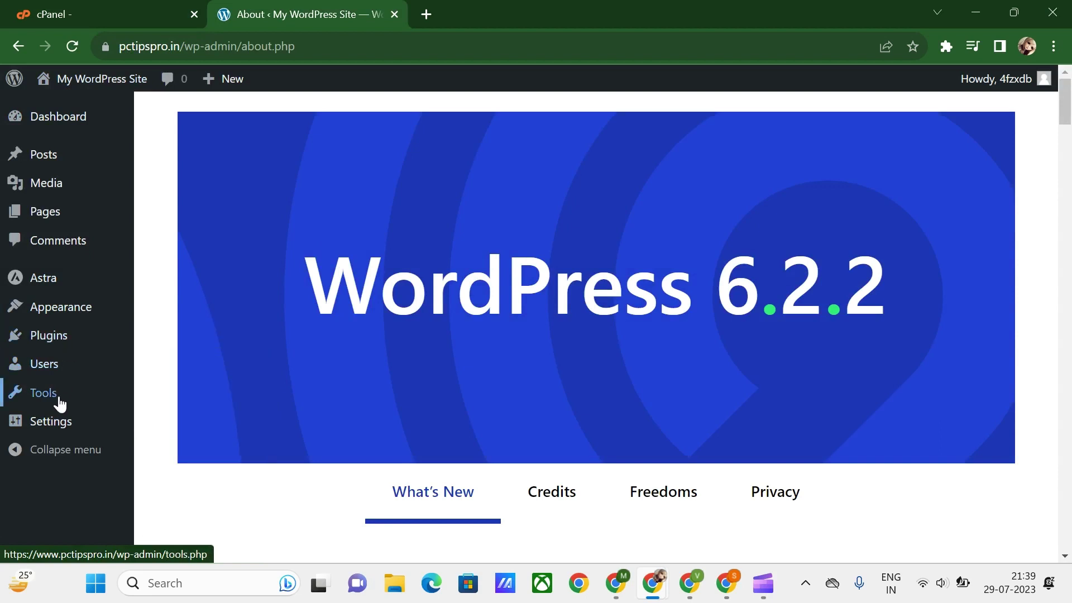
click(195, 432)
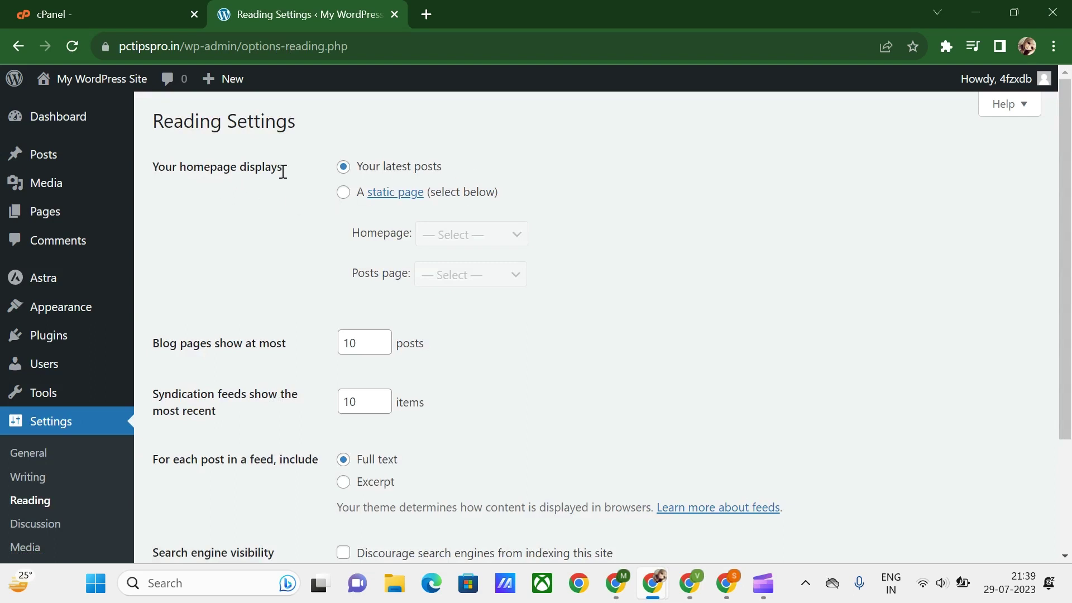
click(344, 192)
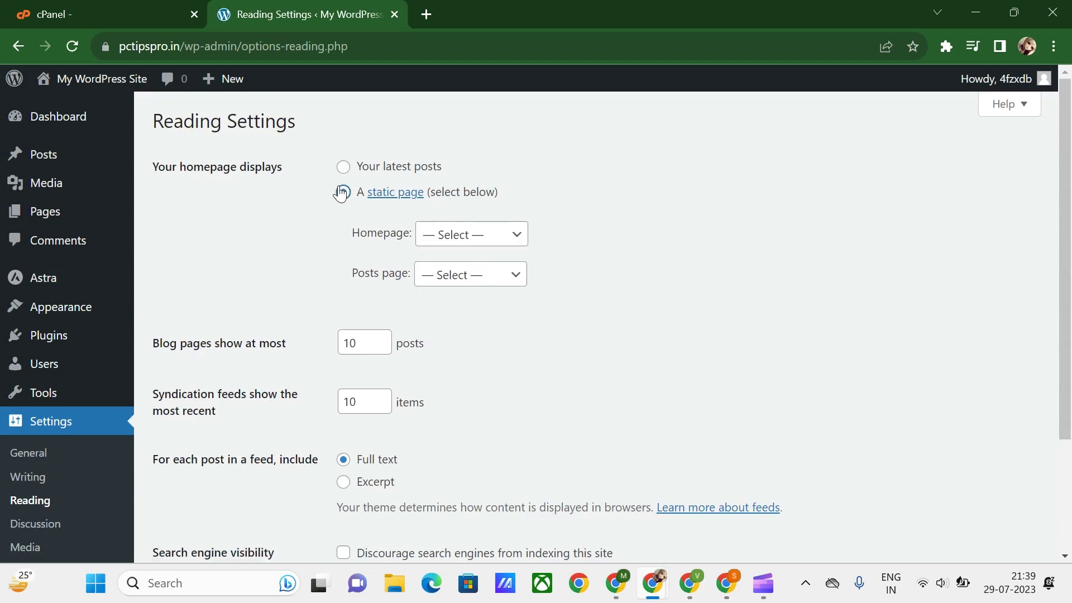
click(456, 251)
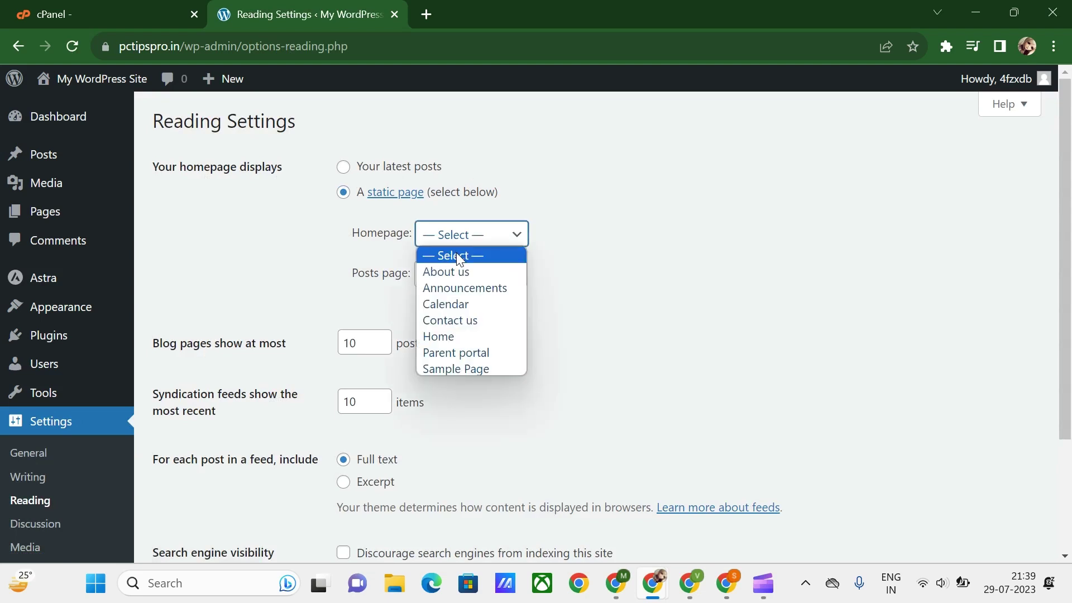
click(463, 336)
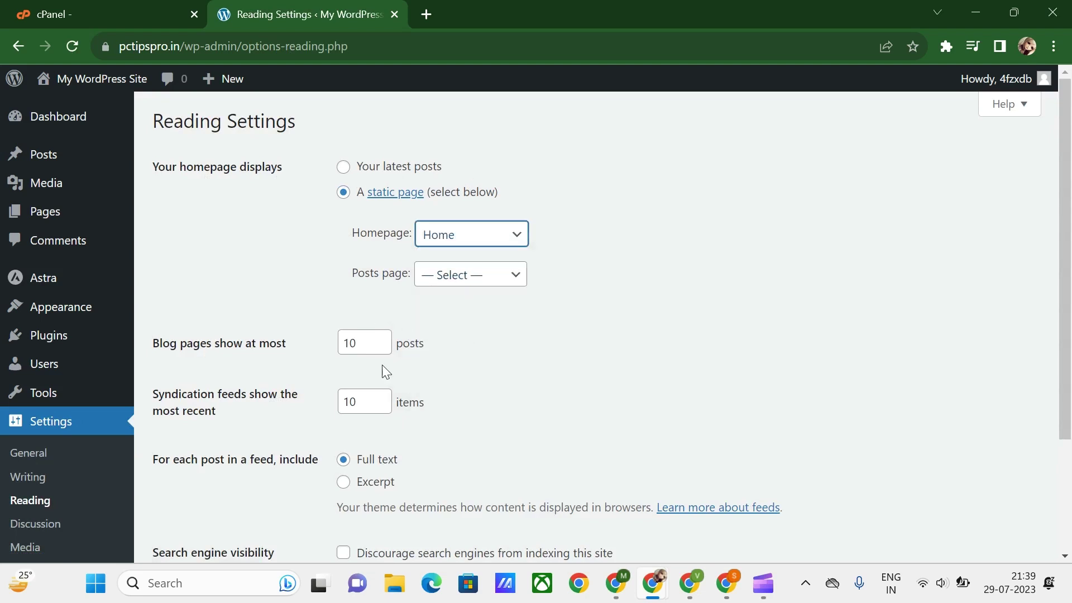
scroll(383, 369, down, 3)
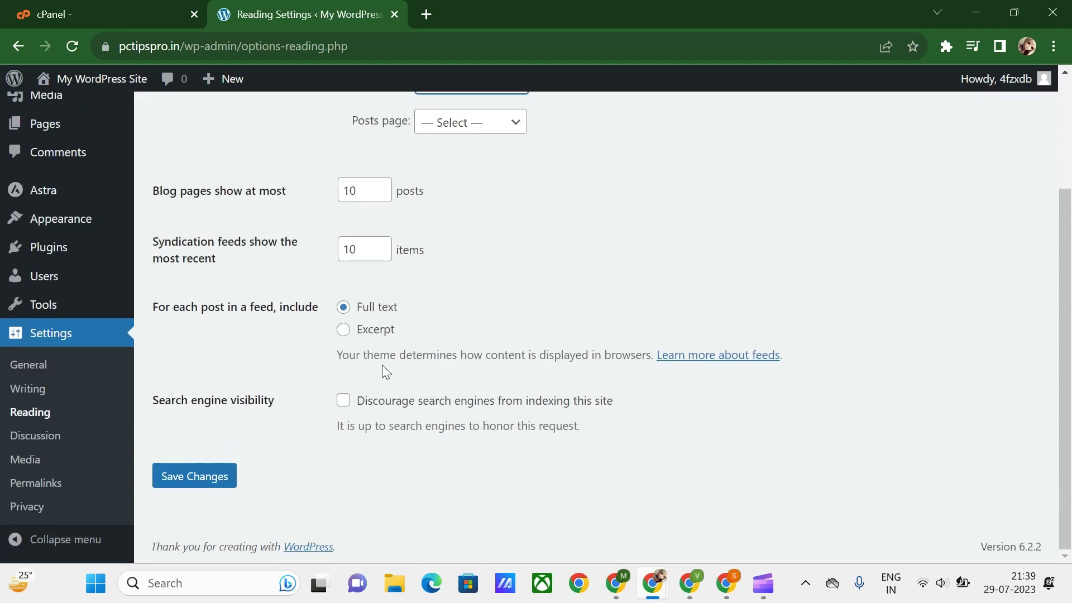
click(193, 479)
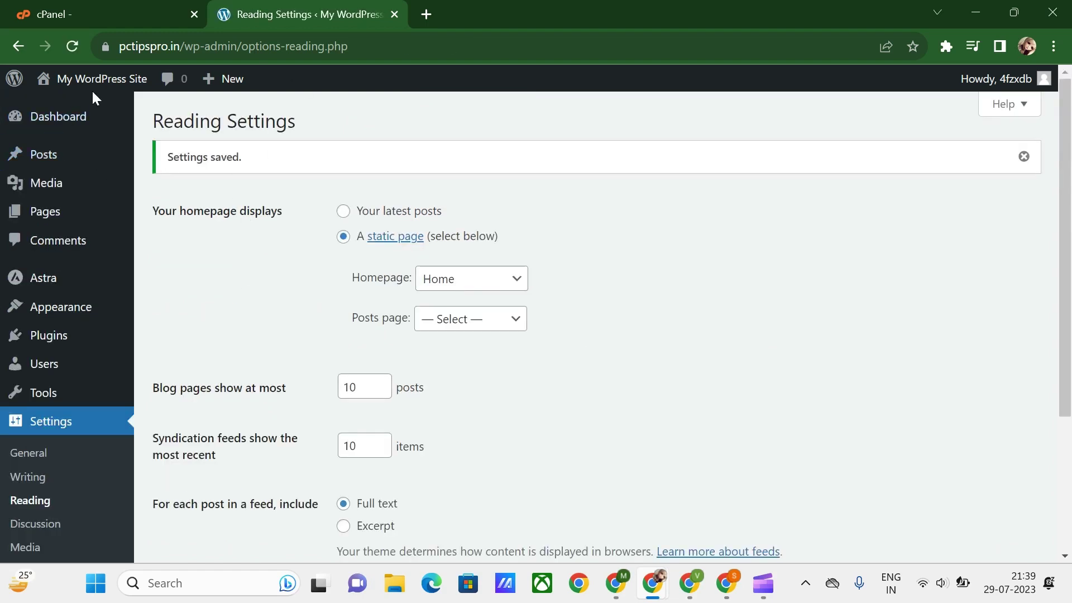
Step: Check the homepage on the live site in a new browser tab, and reread the content and plugin steps of ChatGPT's plan
right_click(90, 101)
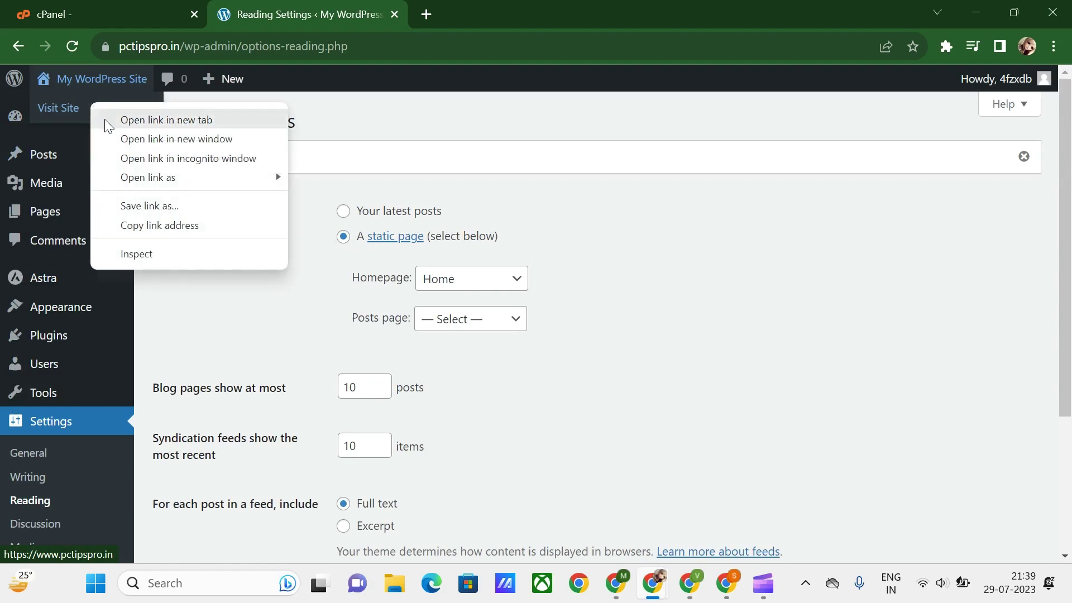
click(105, 118)
click(455, 12)
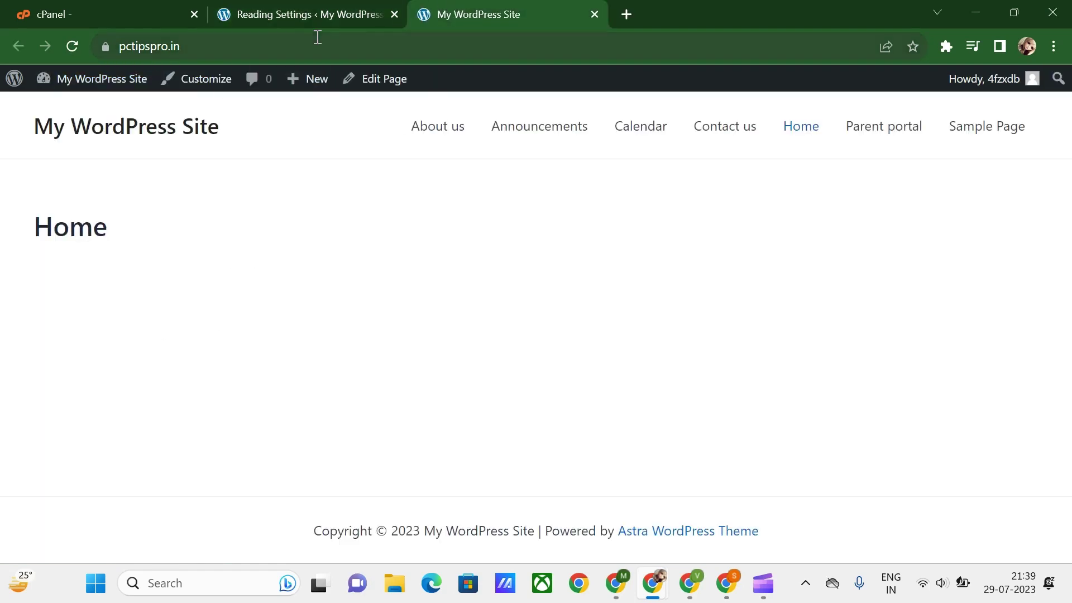
click(318, 10)
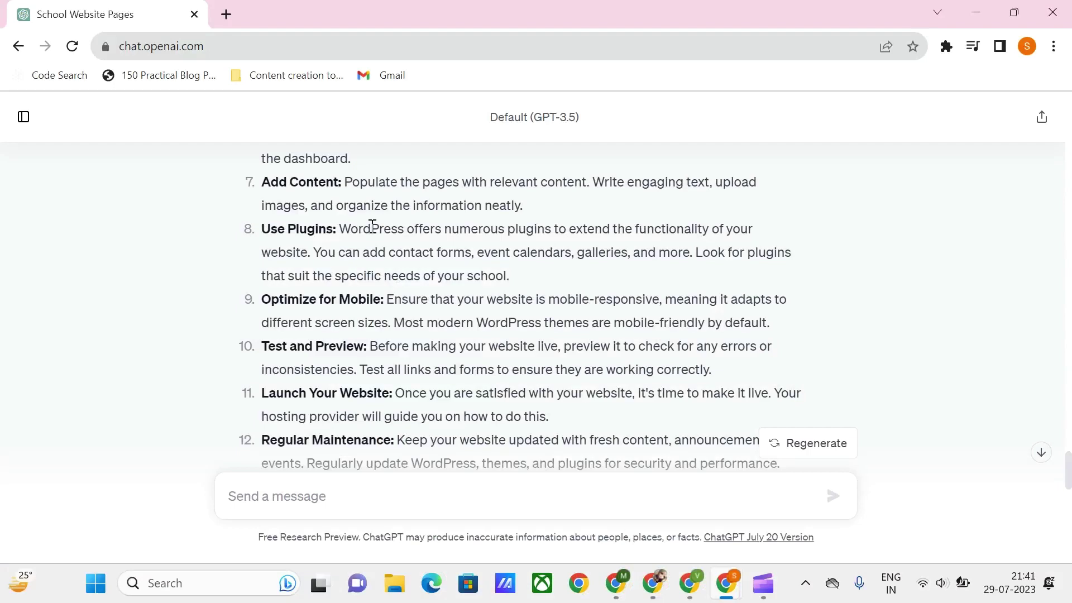
scroll(373, 226, up, 2)
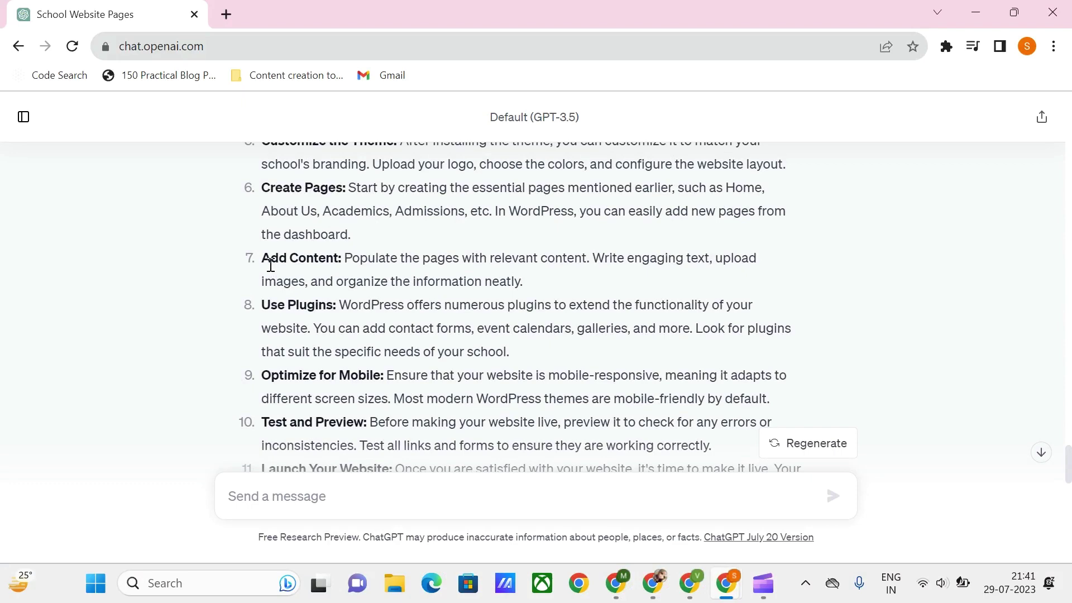
key(alt+Tab)
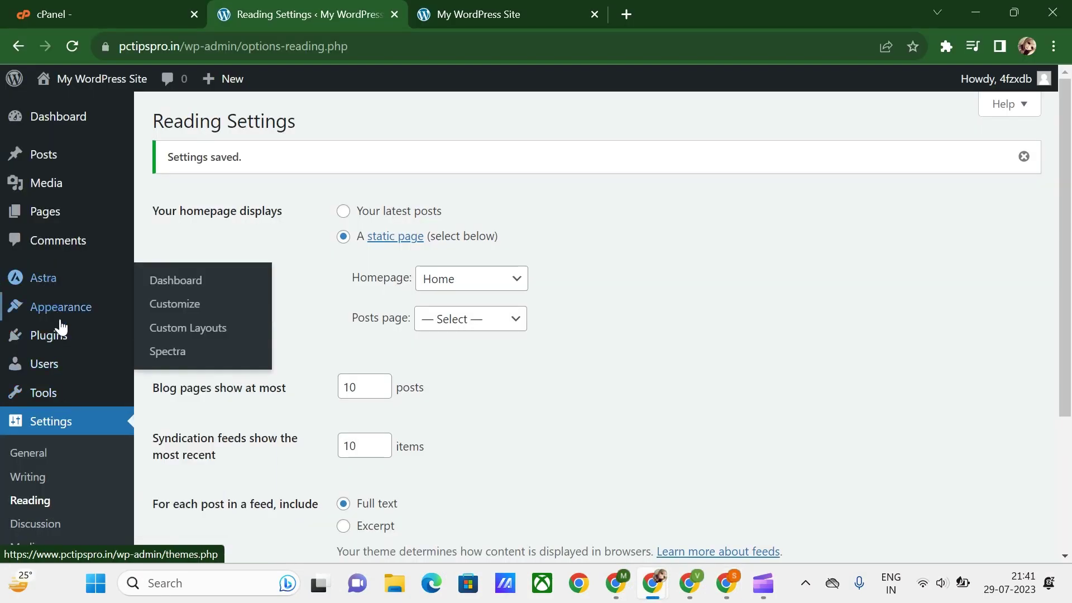
Step: Search for elementor among the plugins available to add, and install and activate Elementor Website Builder
click(59, 335)
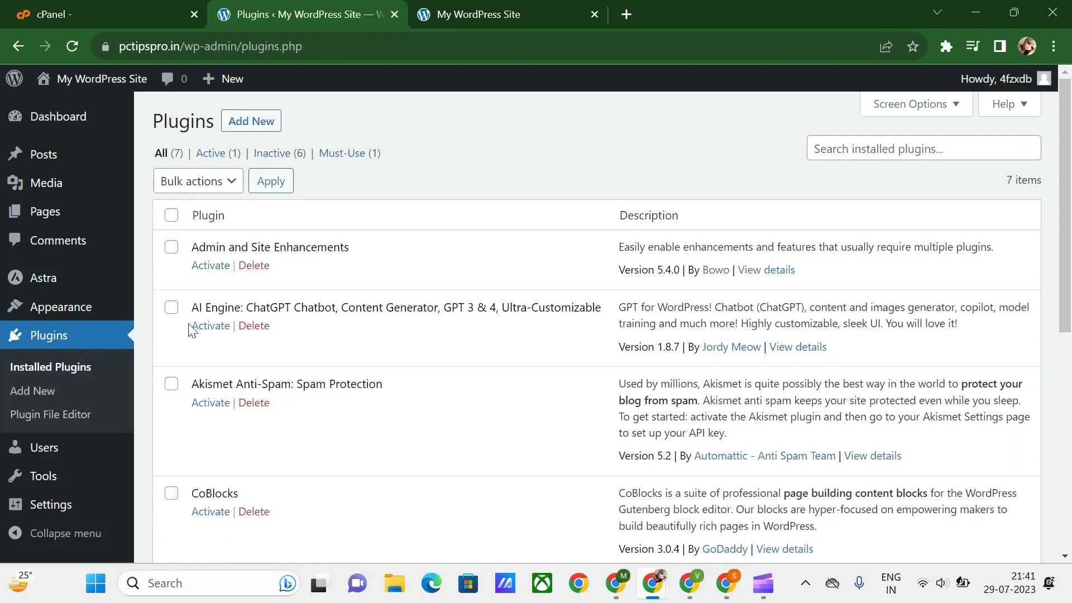
click(257, 129)
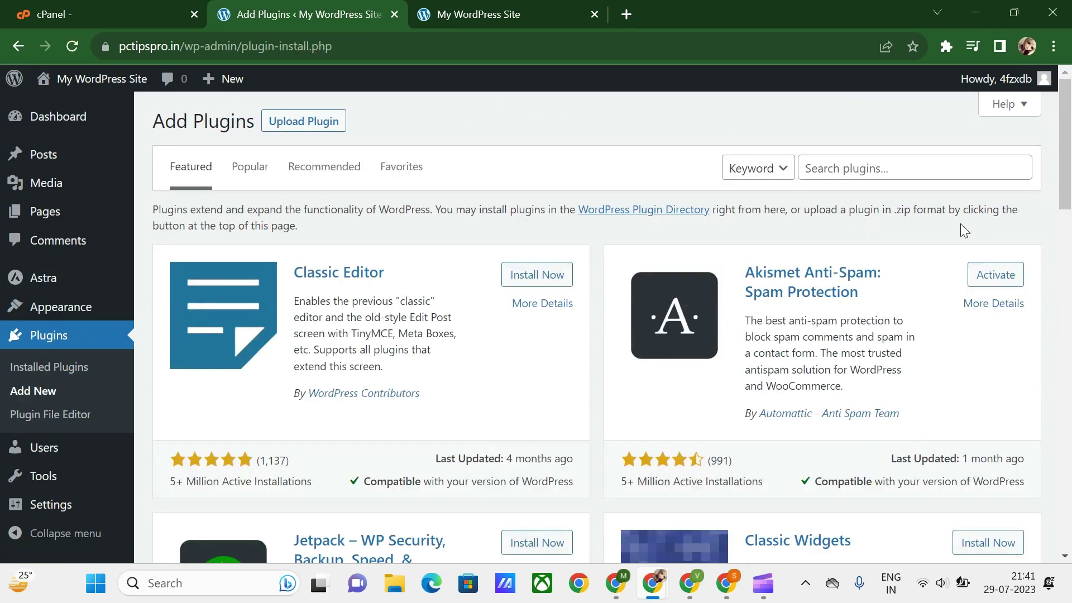
click(880, 177)
text(e)
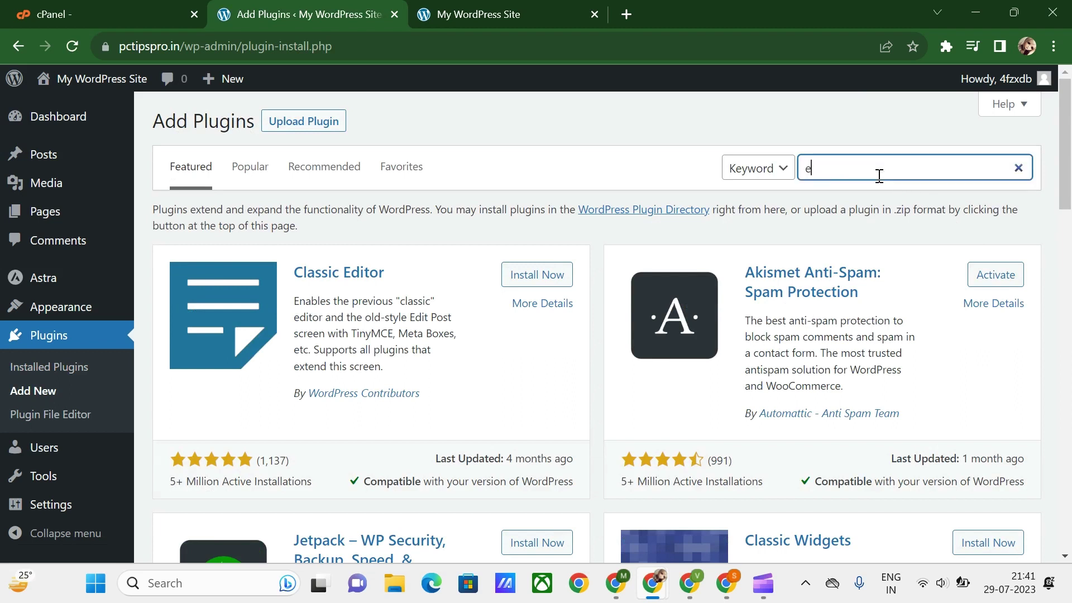
text(lem)
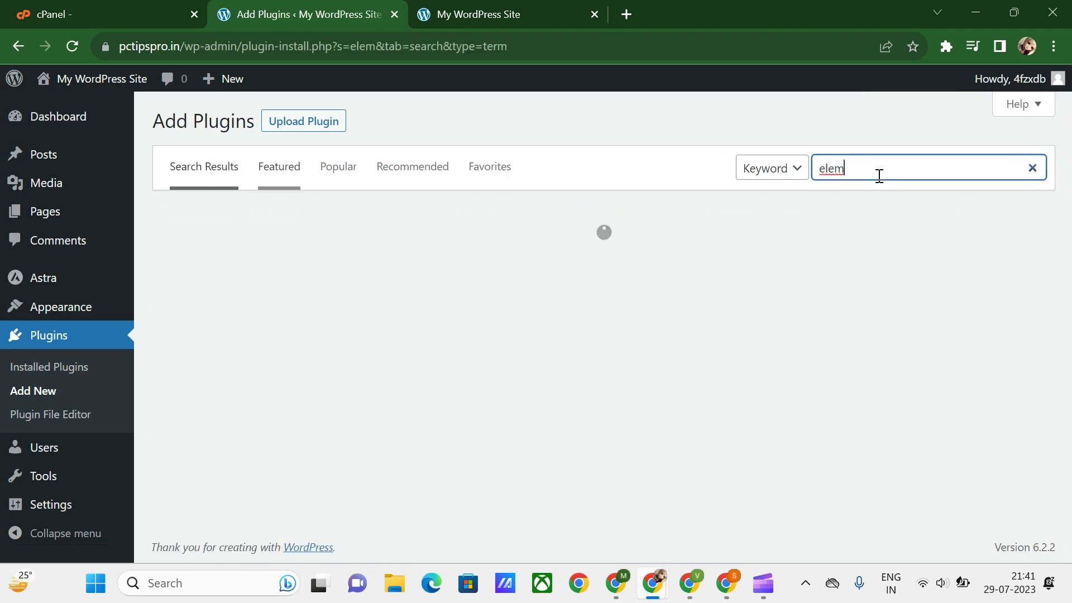
text(entor)
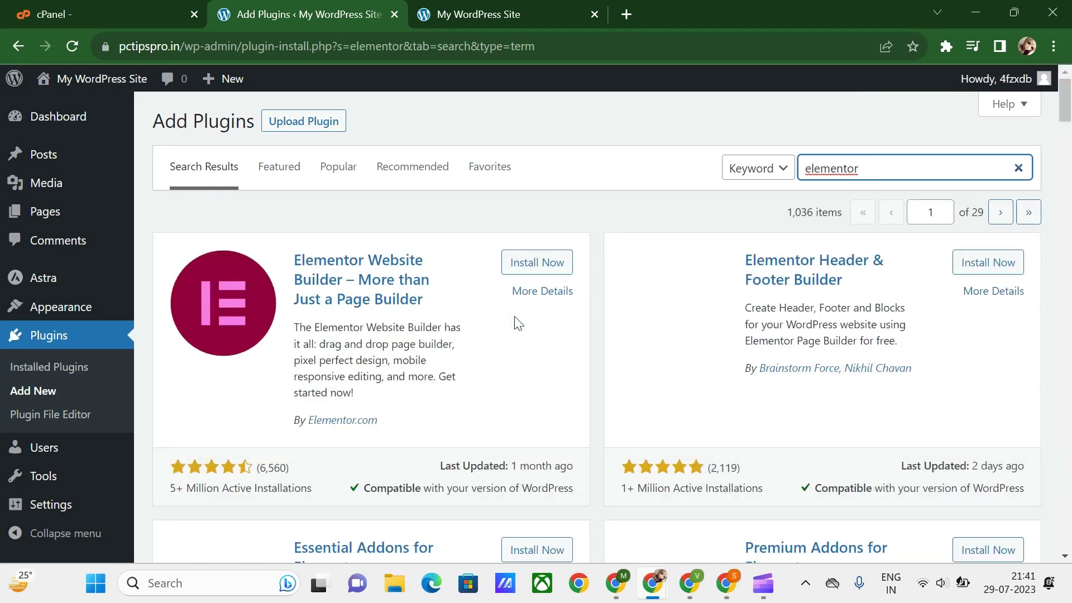
click(528, 267)
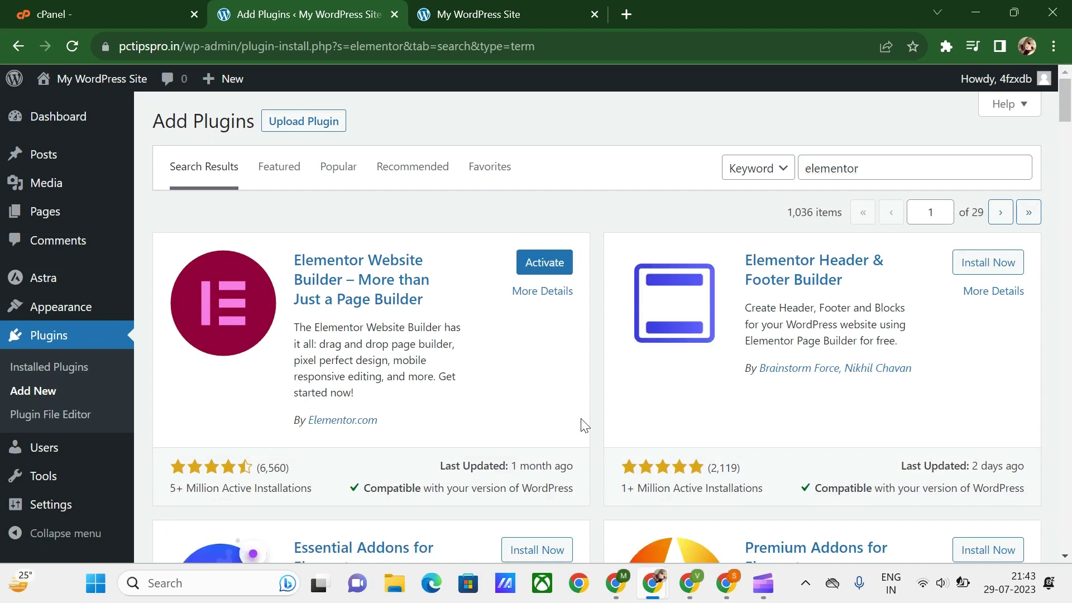
click(537, 275)
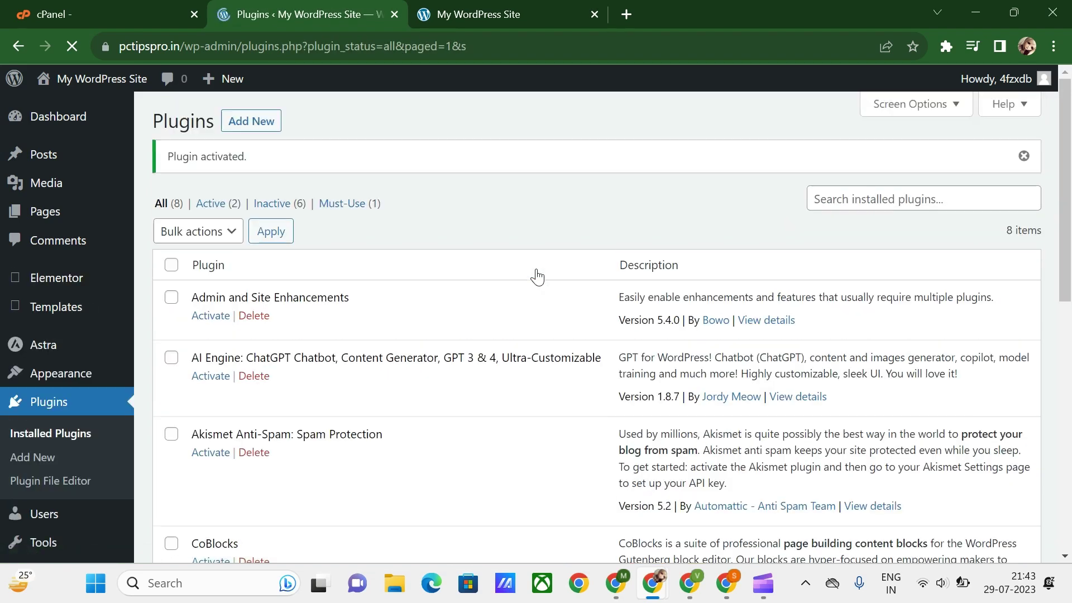
Step: Look through the installed plugins list and examine the Elementor entry
scroll(437, 373, down, 1)
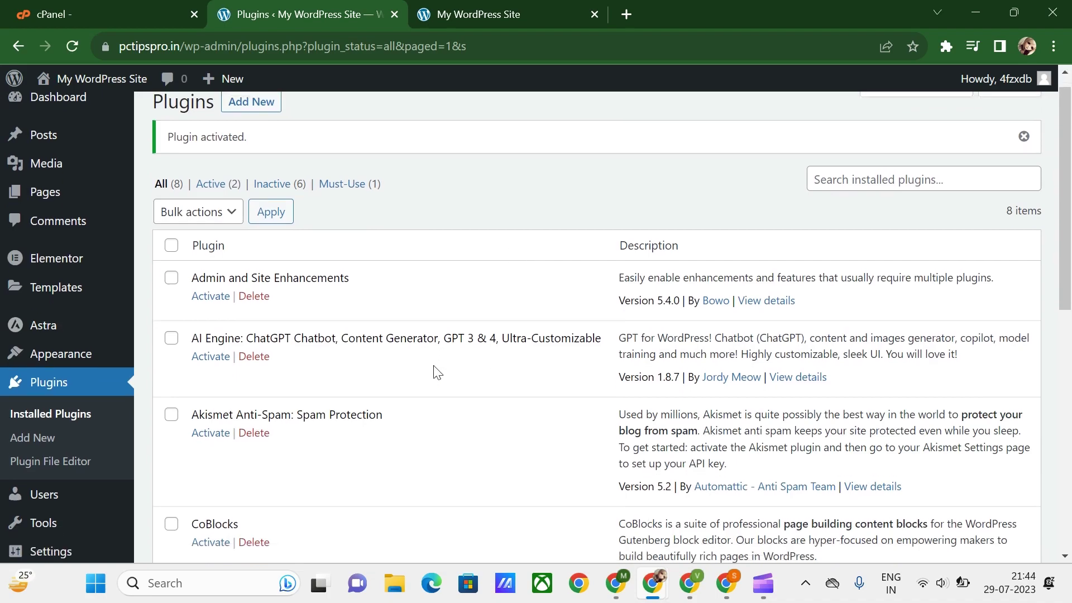
scroll(456, 390, down, 8)
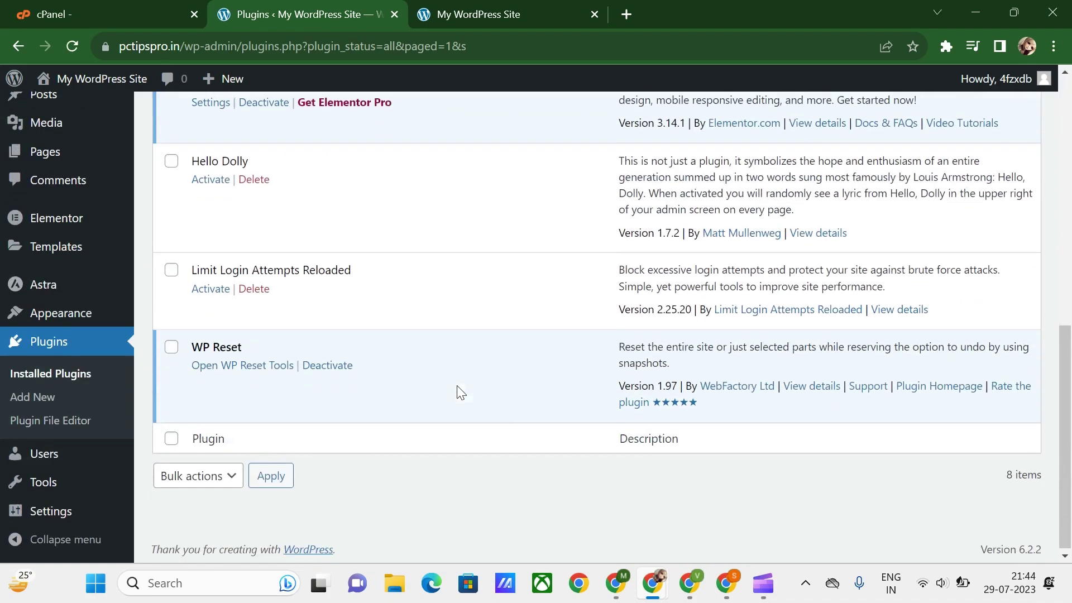
scroll(440, 438, up, 2)
scroll(438, 443, up, 2)
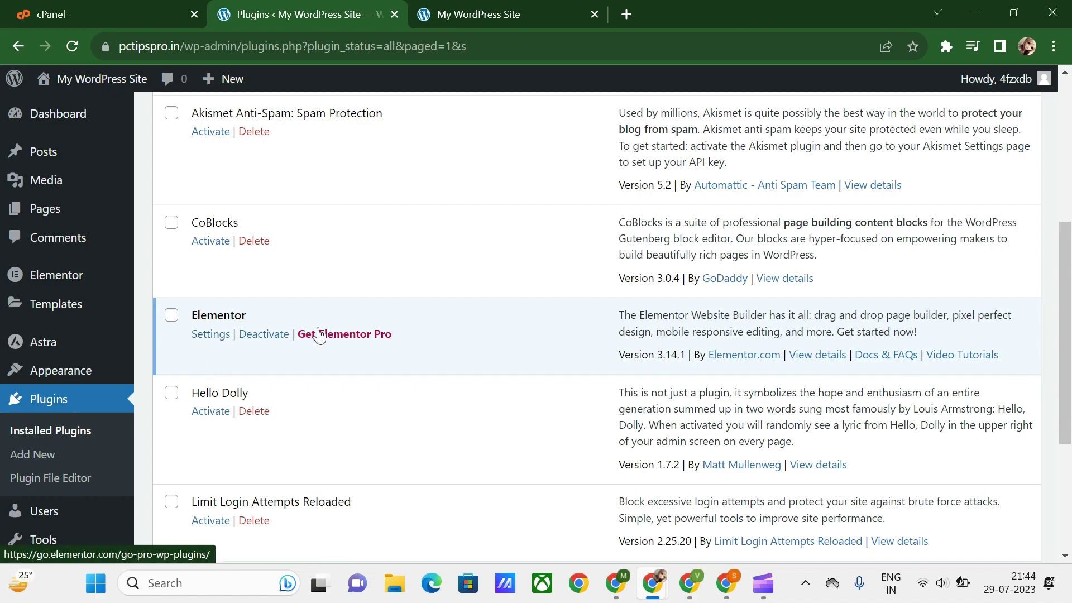
key(F5)
scroll(322, 334, down, 3)
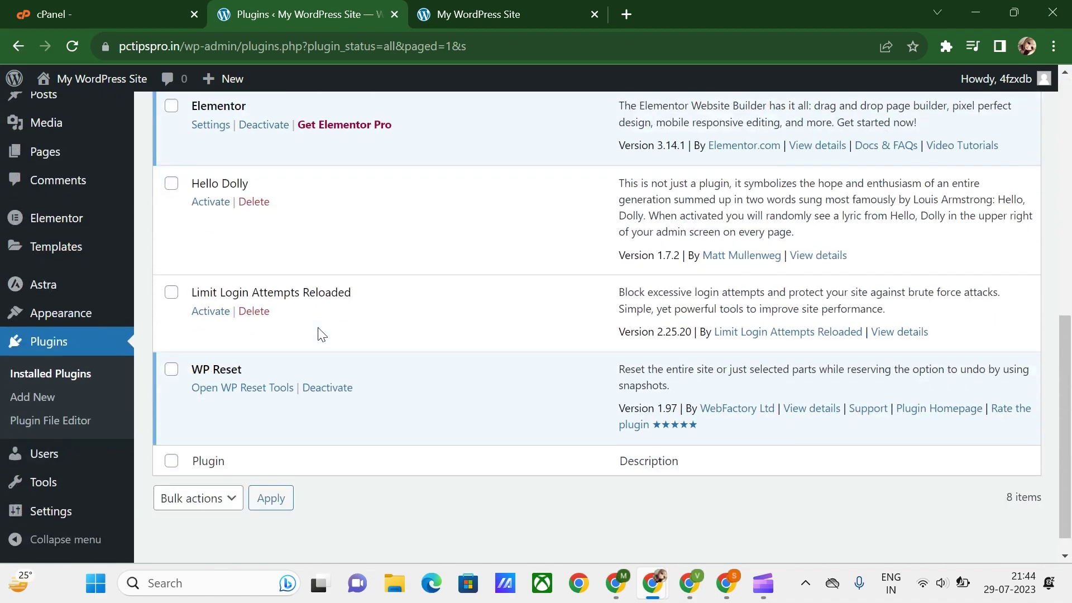
scroll(322, 334, up, 3)
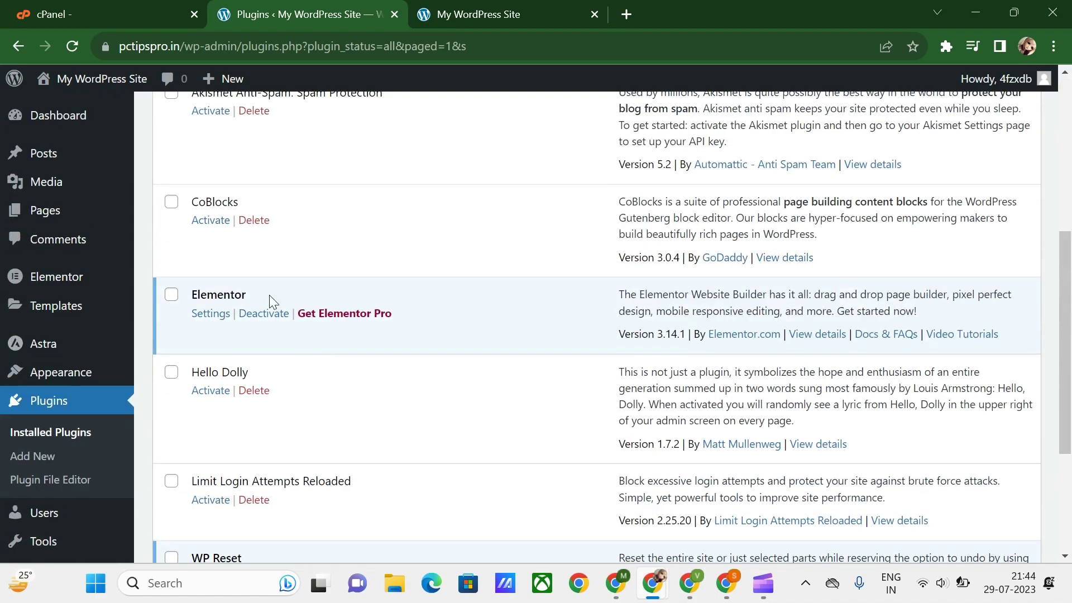
scroll(52, 159, up, 5)
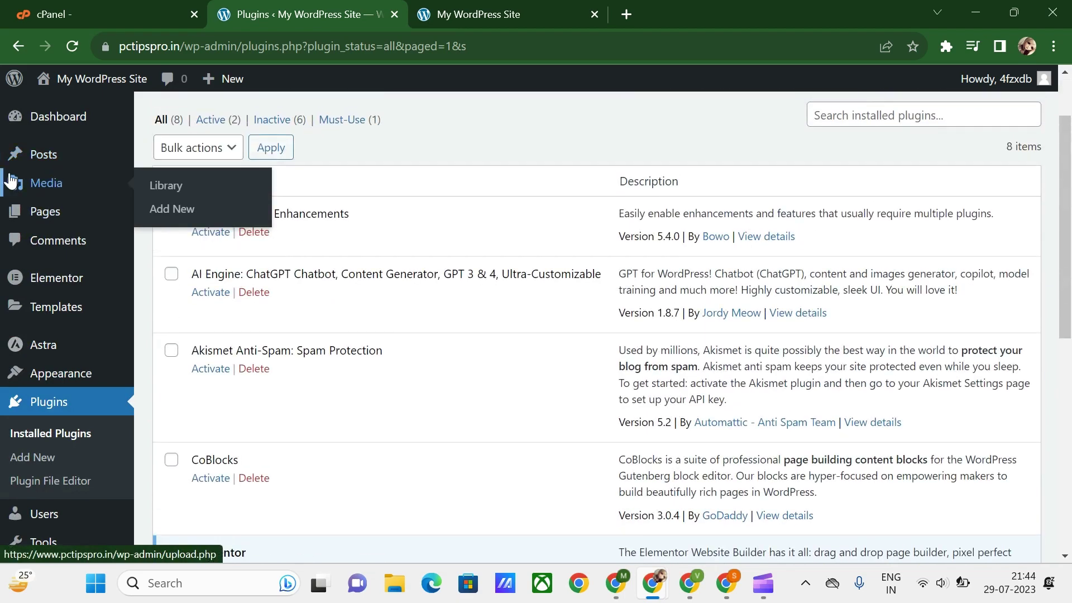
Step: Switch to ChatGPT and ask "Can you suggest me some good Indian schools website that i can follow for their web design inspirations?"
key(alt+Tab)
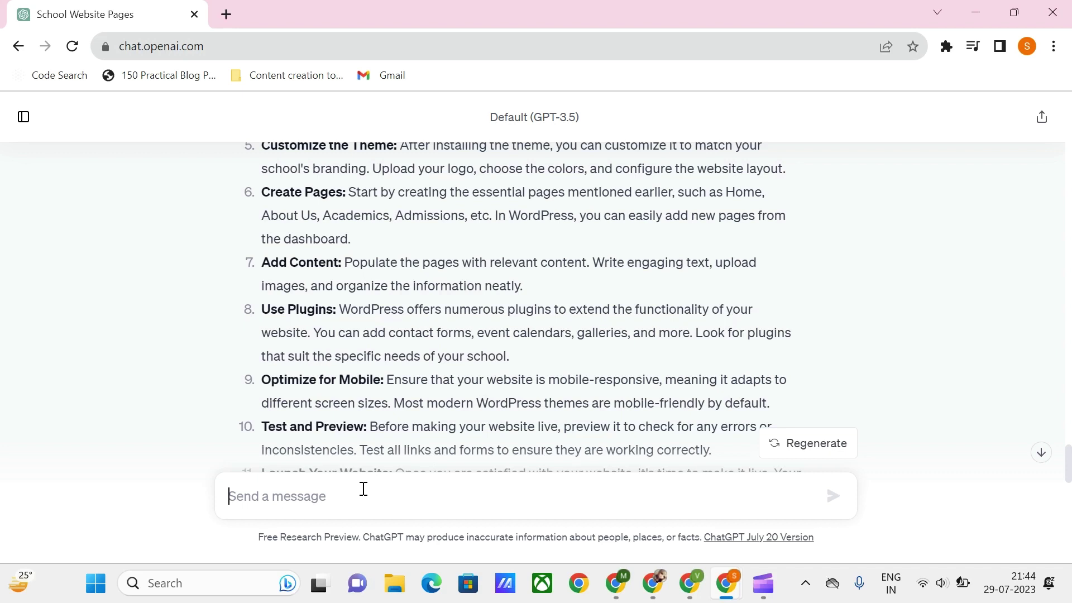
text(Can you suggest me some good Indian schools website that i can follow for their web design inspirations?)
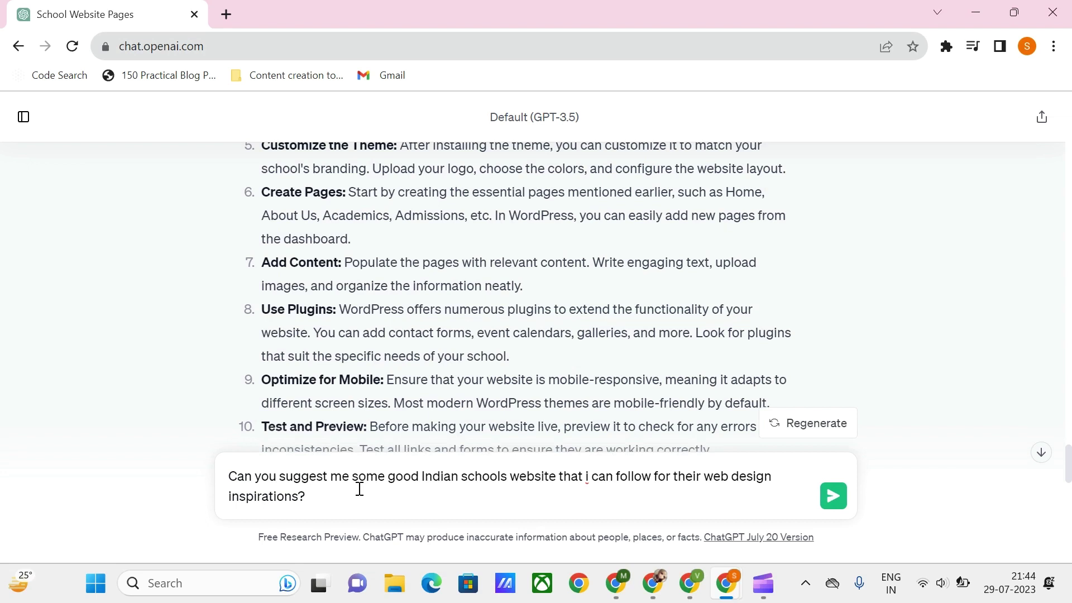
key(Return)
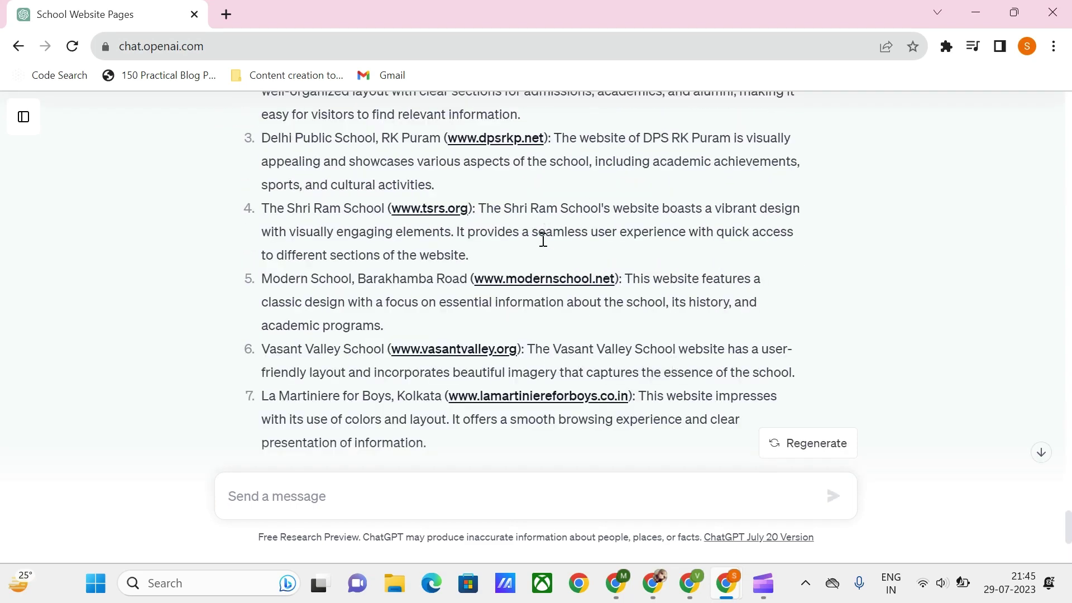
scroll(543, 239, up, 2)
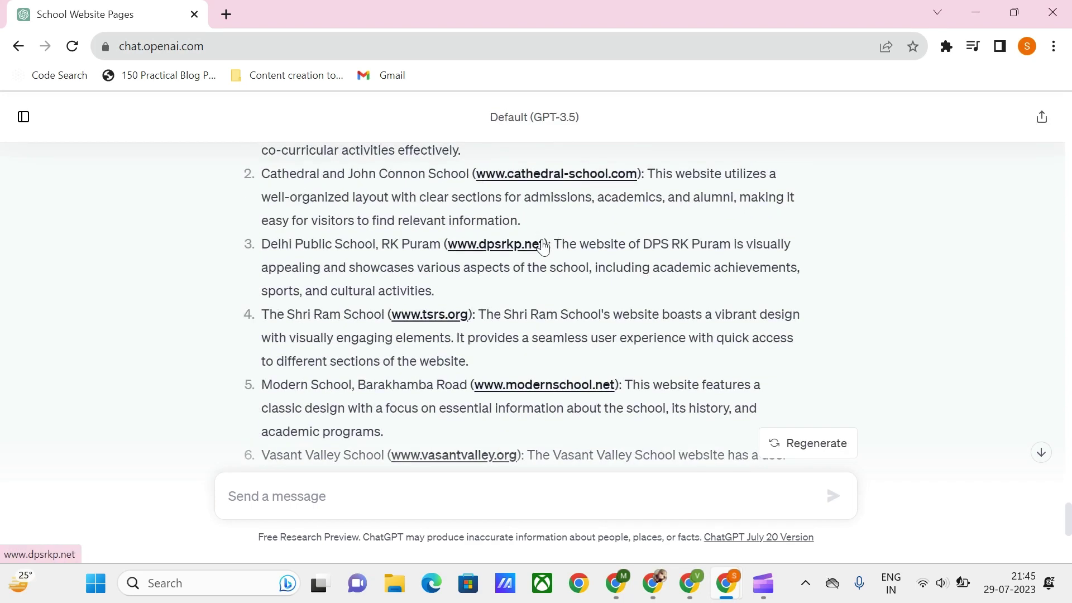
scroll(543, 239, up, 1)
scroll(450, 228, up, 1)
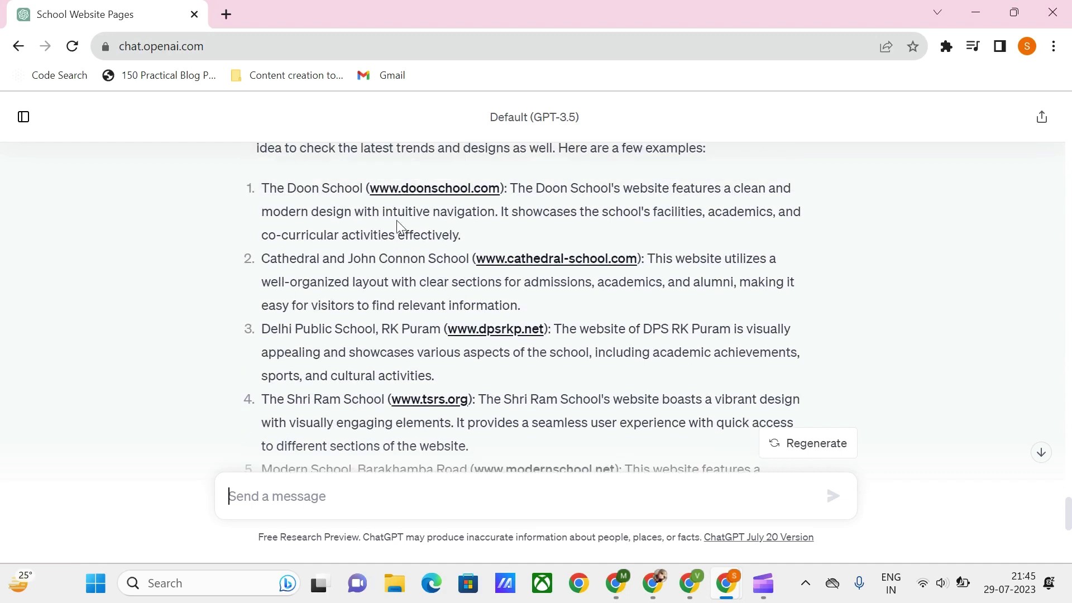
click(389, 191)
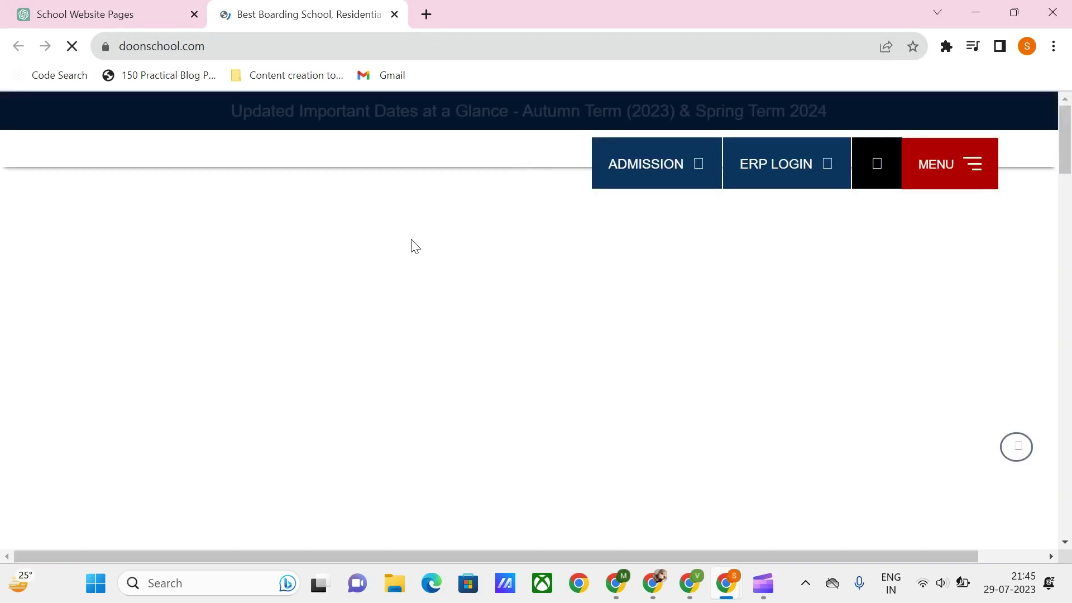
click(79, 8)
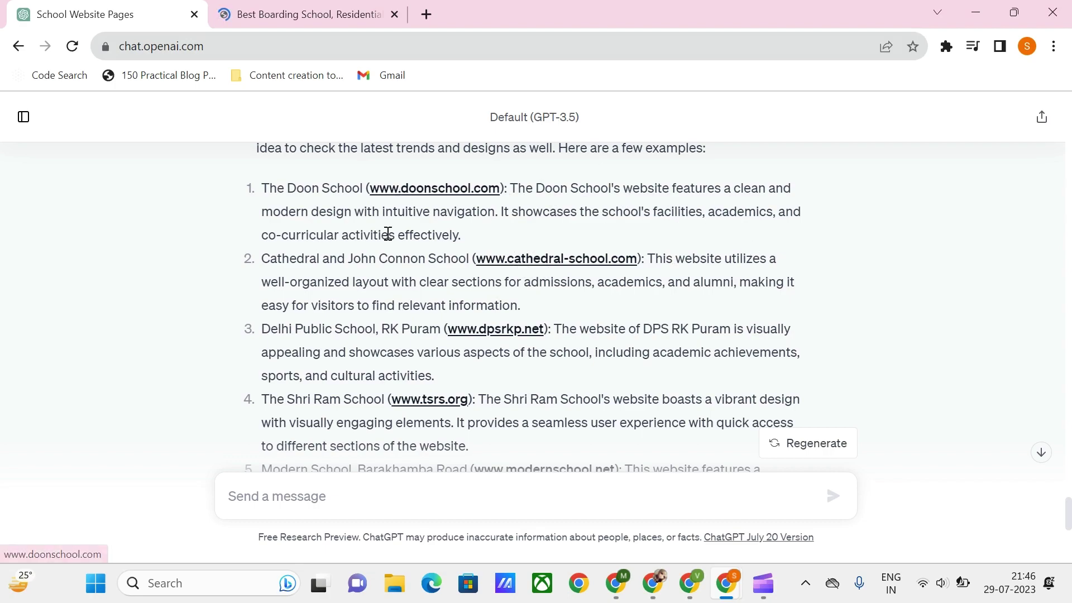
click(279, 15)
scroll(374, 346, down, 6)
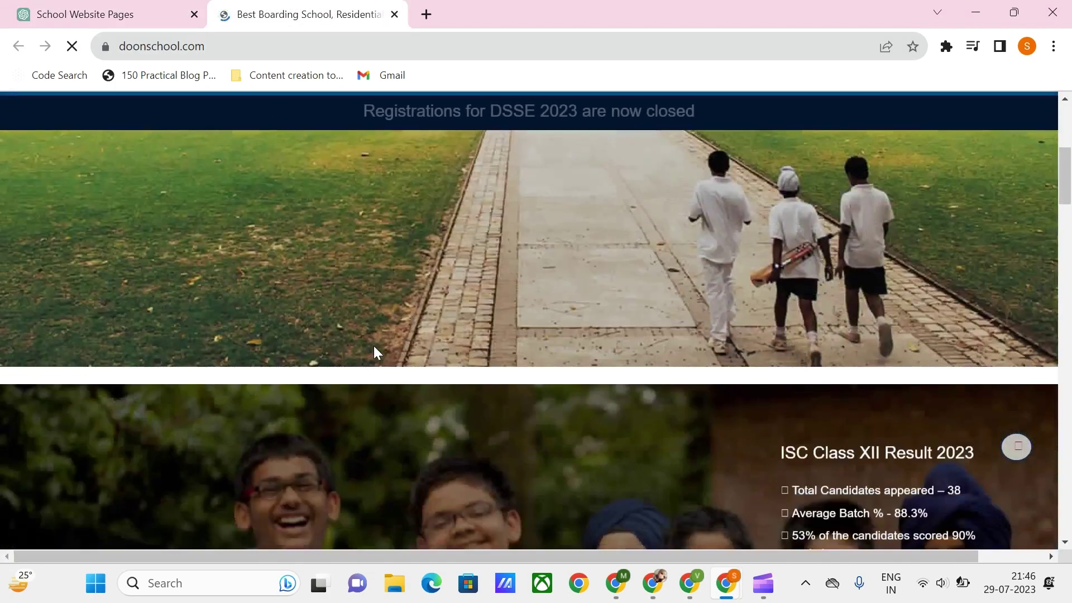
scroll(374, 347, down, 10)
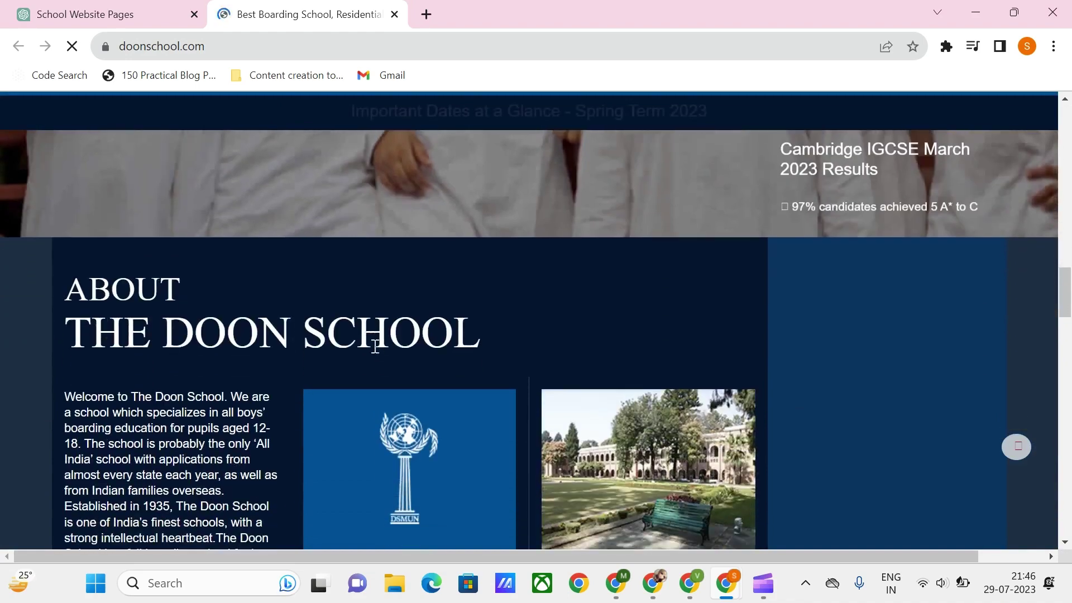
scroll(374, 346, down, 10)
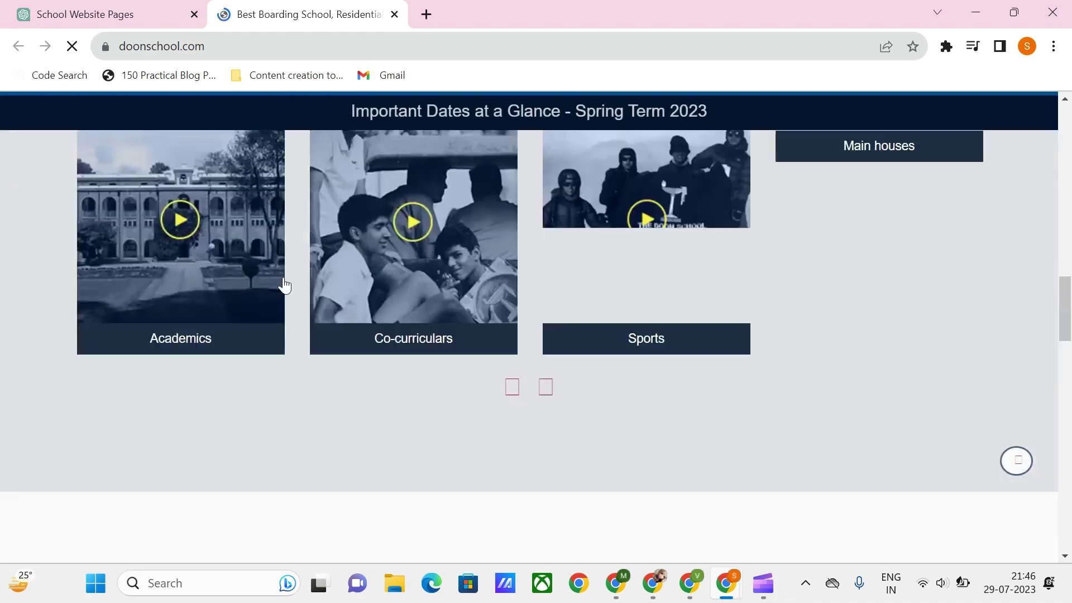
click(150, 8)
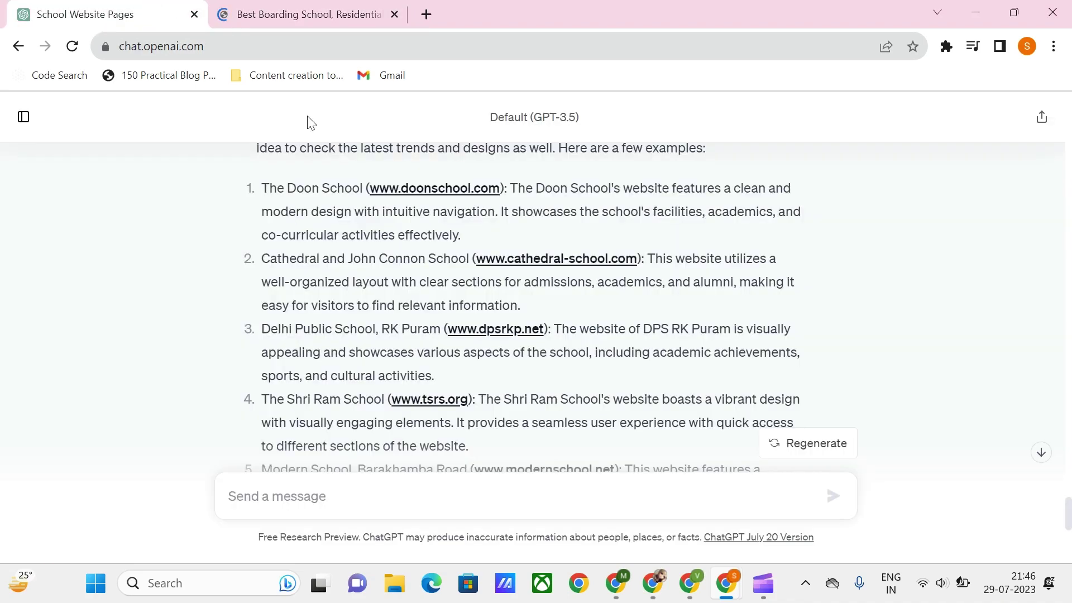
scroll(416, 345, down, 3)
scroll(488, 377, down, 2)
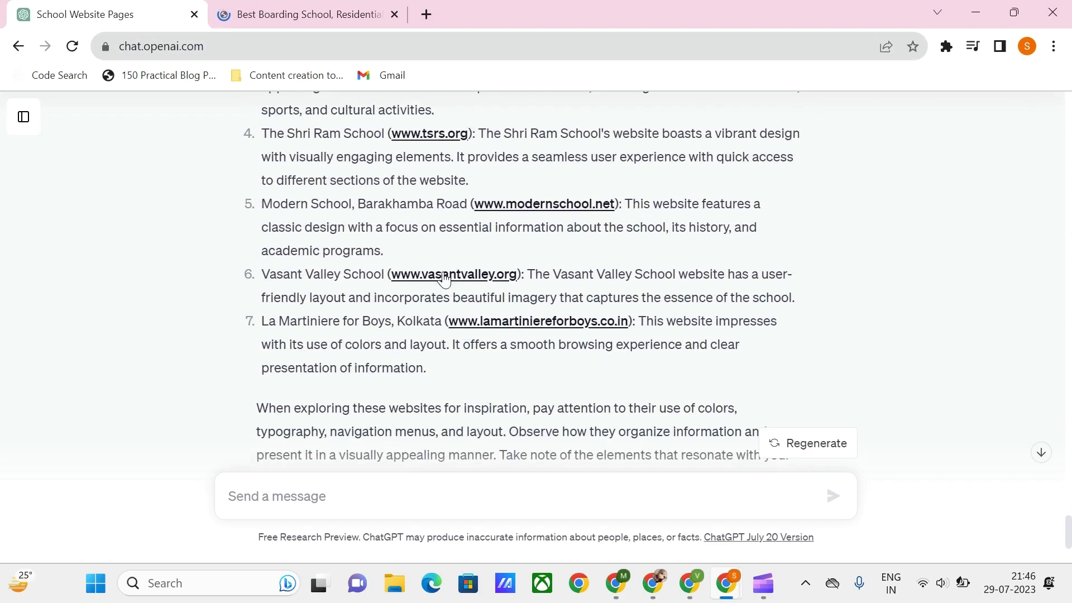
click(444, 276)
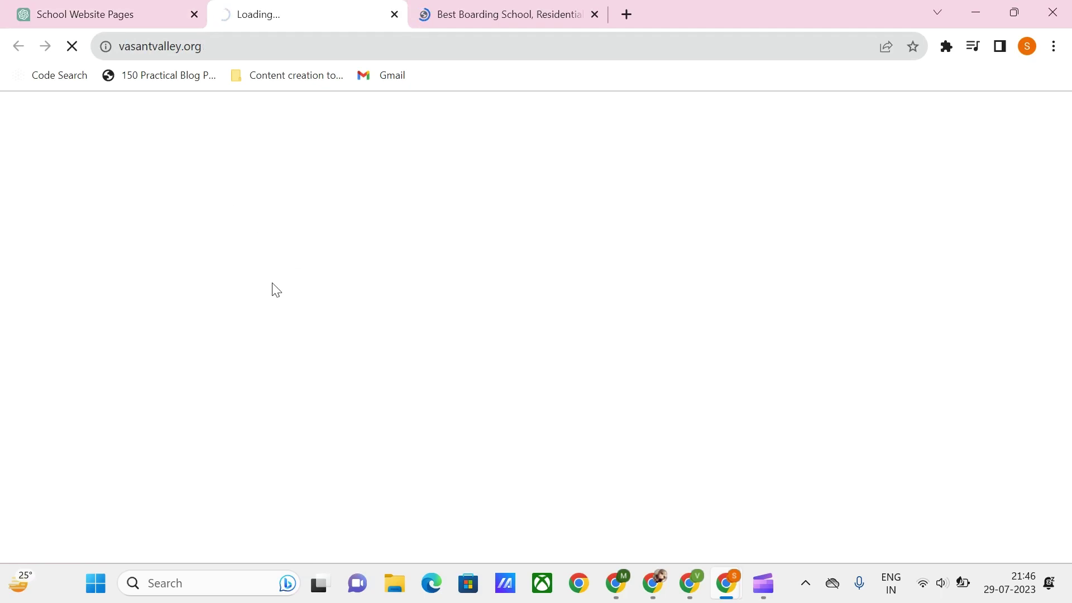
click(155, 5)
scroll(391, 271, up, 2)
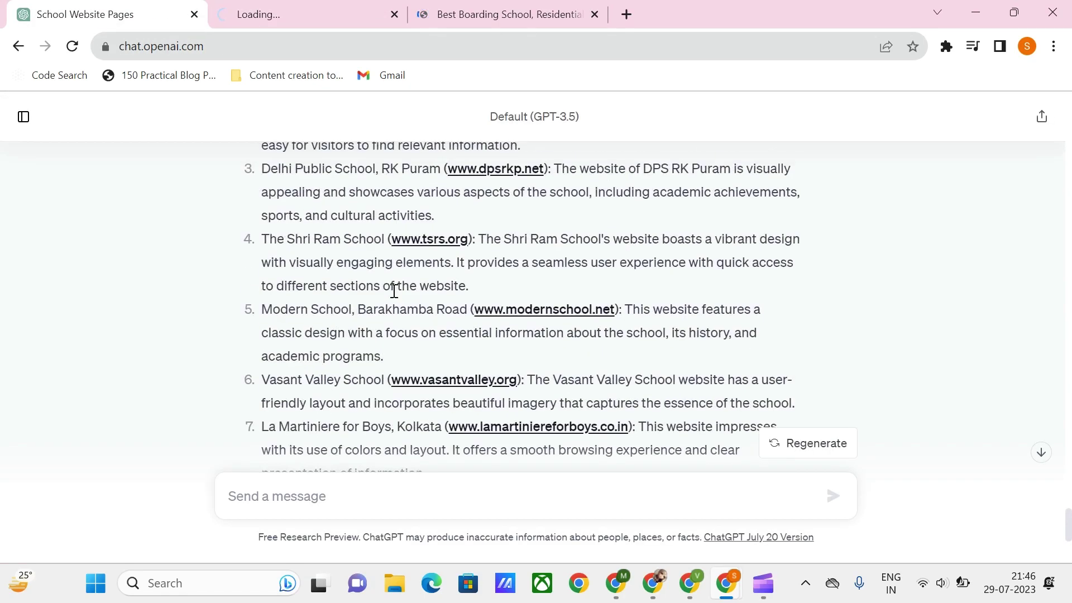
click(433, 243)
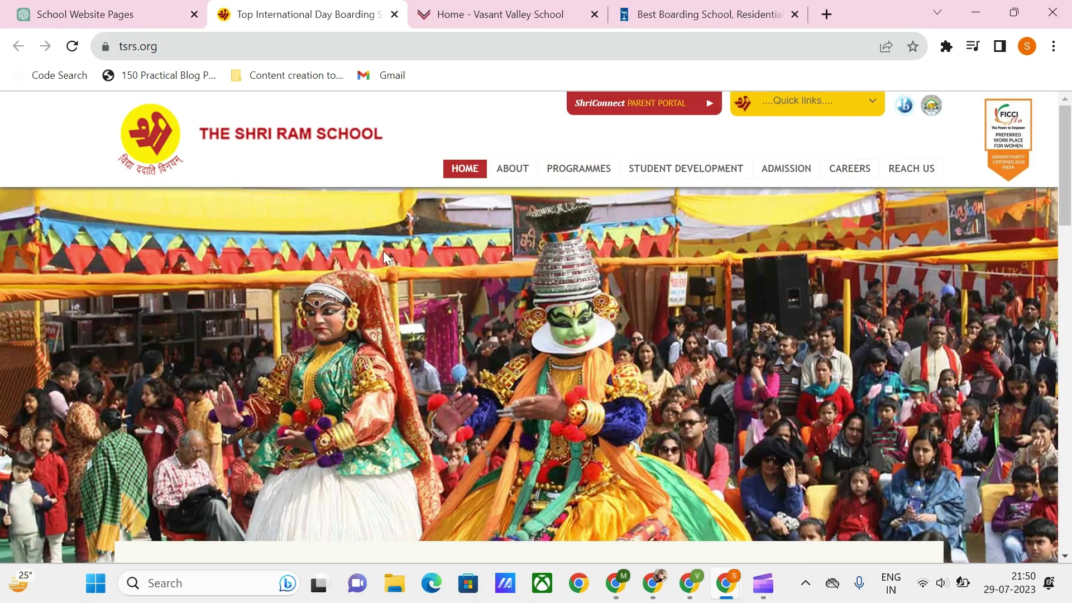
scroll(441, 299, down, 18)
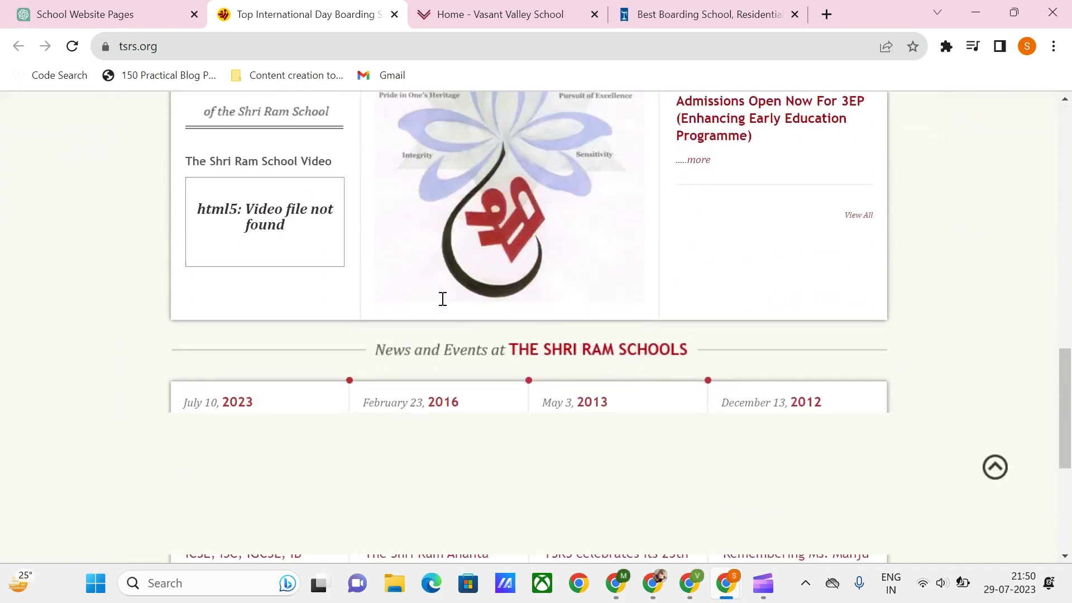
scroll(442, 299, down, 5)
scroll(292, 263, up, 6)
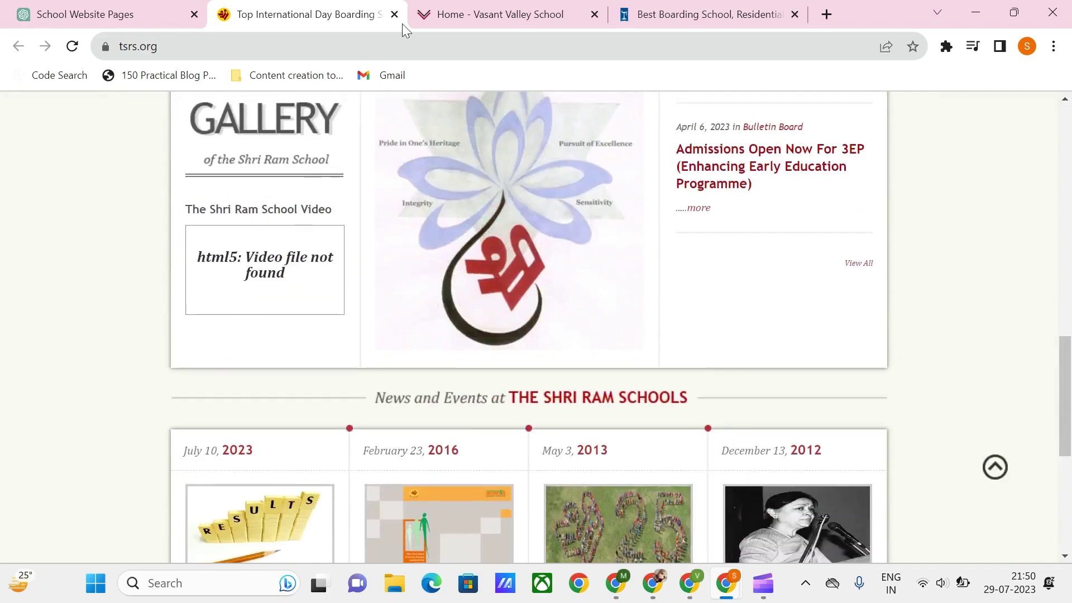
Step: Examine the layout and sections of the Vasant Valley School homepage, and revisit the Doon School homepage for comparison
click(481, 14)
scroll(307, 227, down, 3)
scroll(307, 228, up, 3)
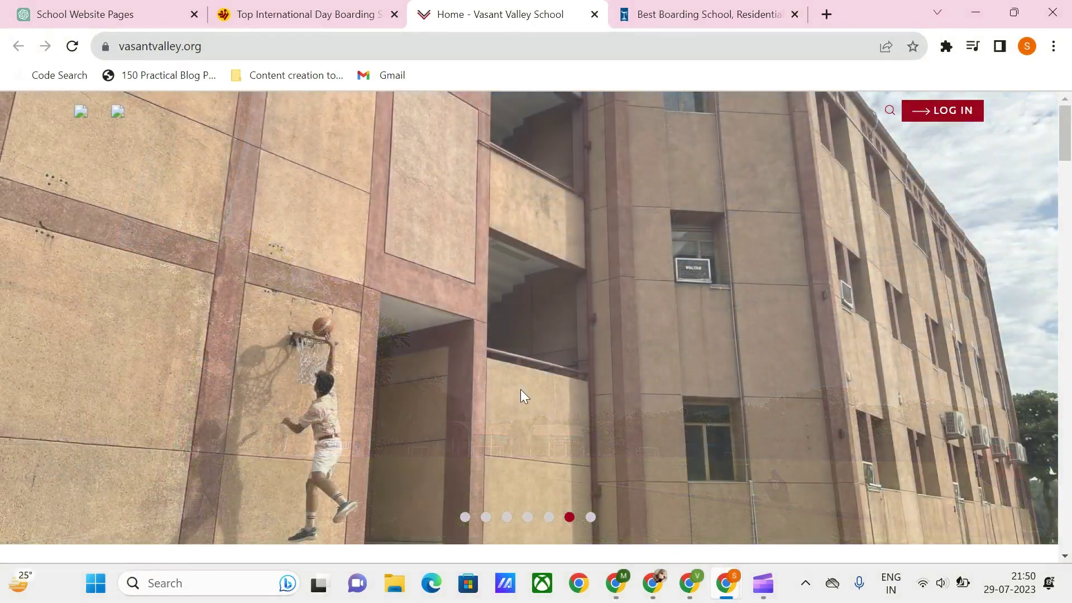
scroll(412, 357, down, 5)
scroll(412, 357, up, 5)
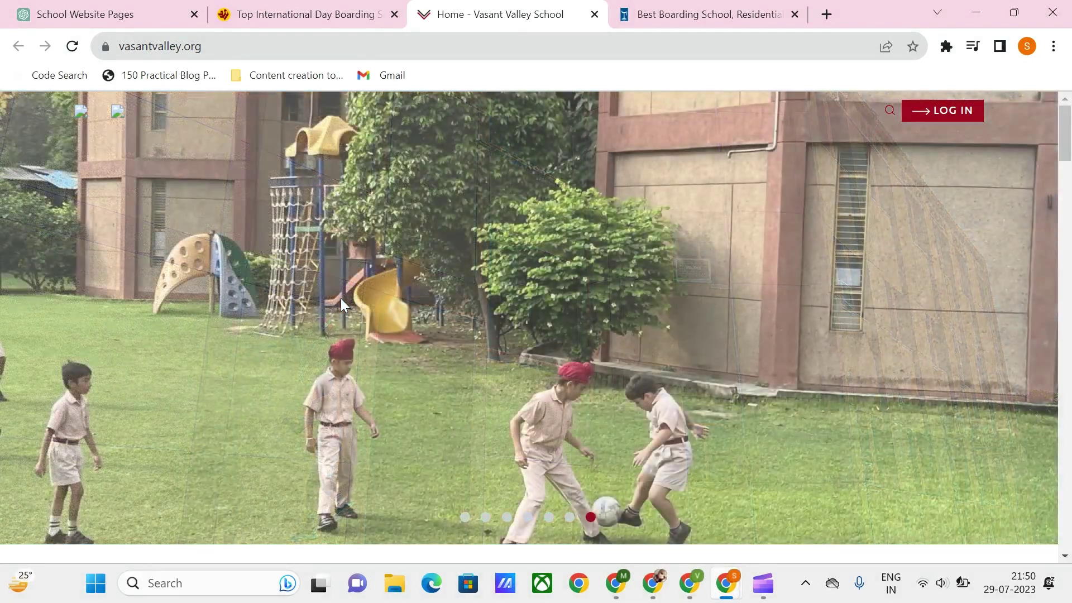
scroll(341, 300, down, 2)
scroll(342, 300, down, 15)
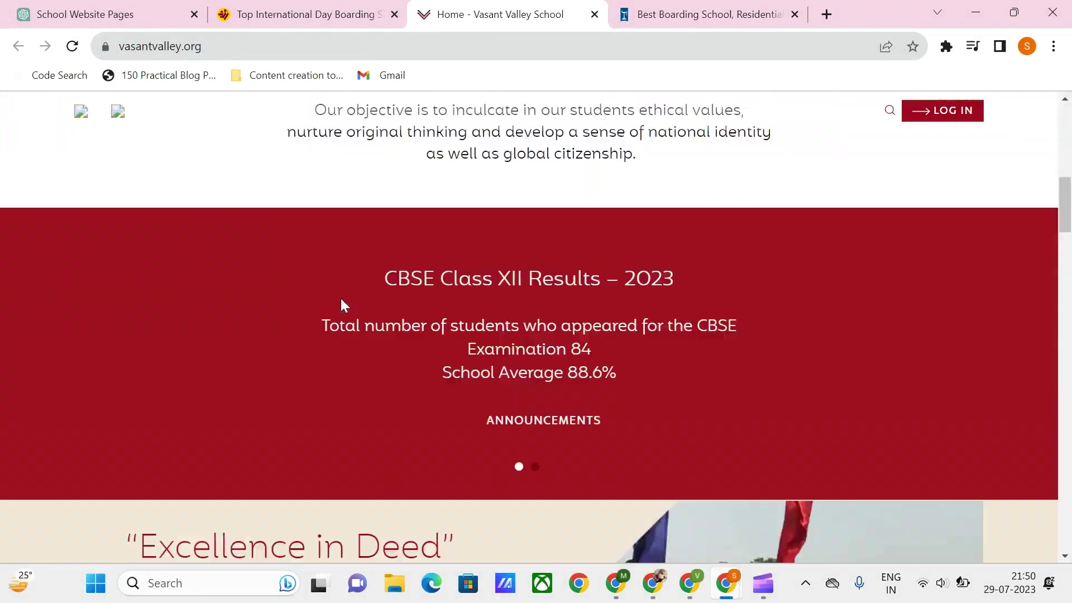
scroll(341, 304, down, 1)
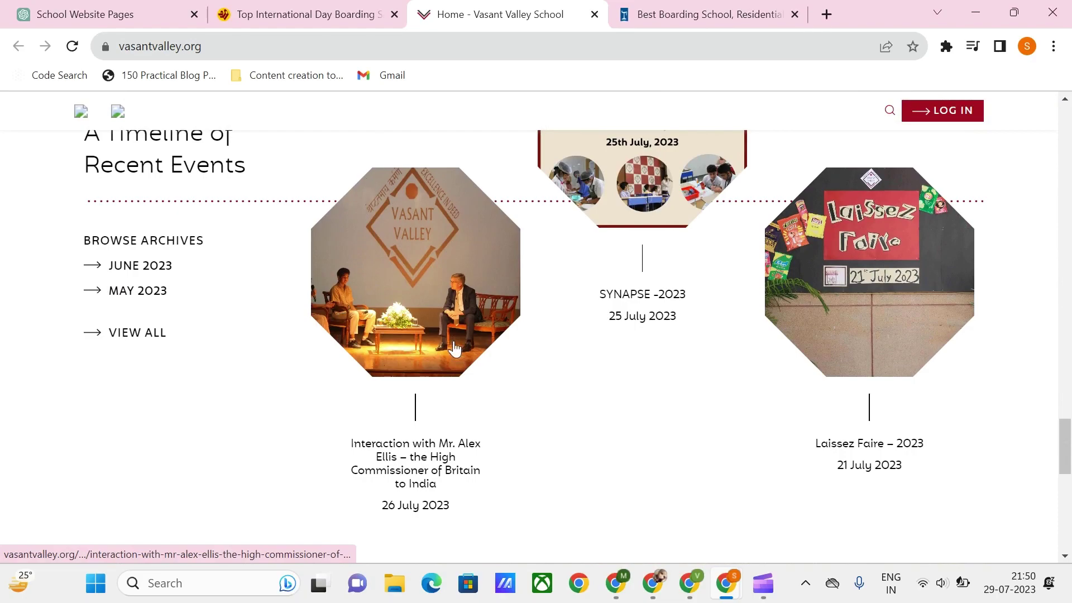
scroll(454, 348, down, 10)
scroll(454, 343, up, 15)
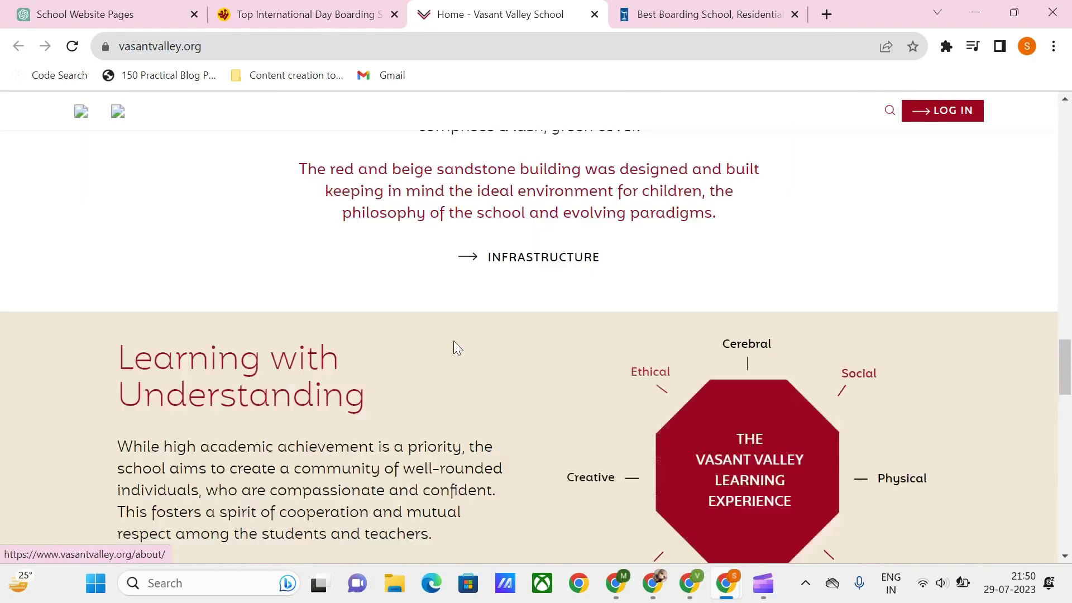
scroll(454, 347, up, 1)
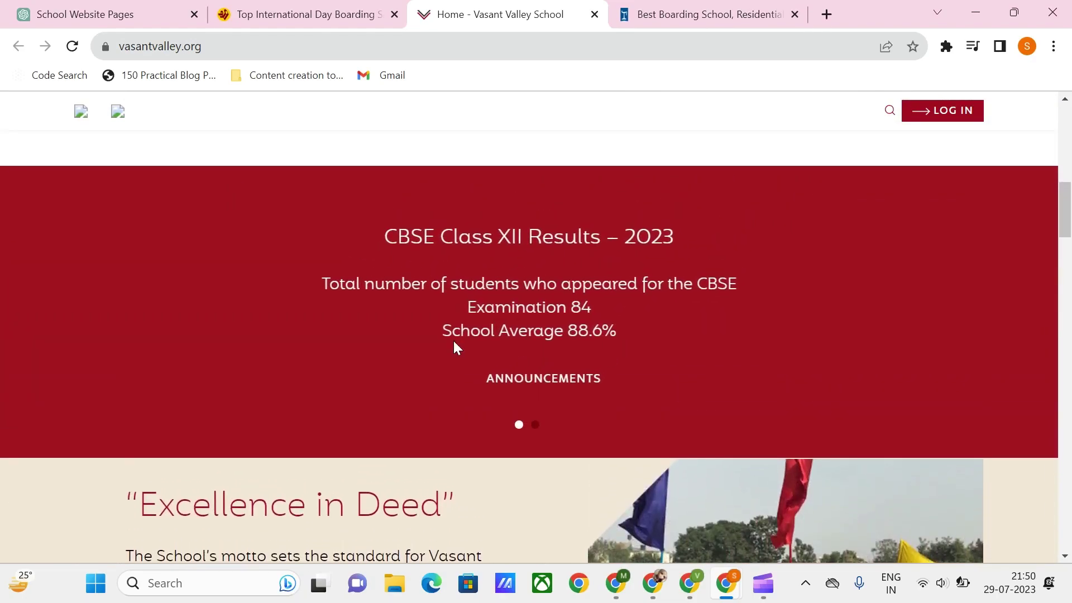
scroll(453, 346, up, 10)
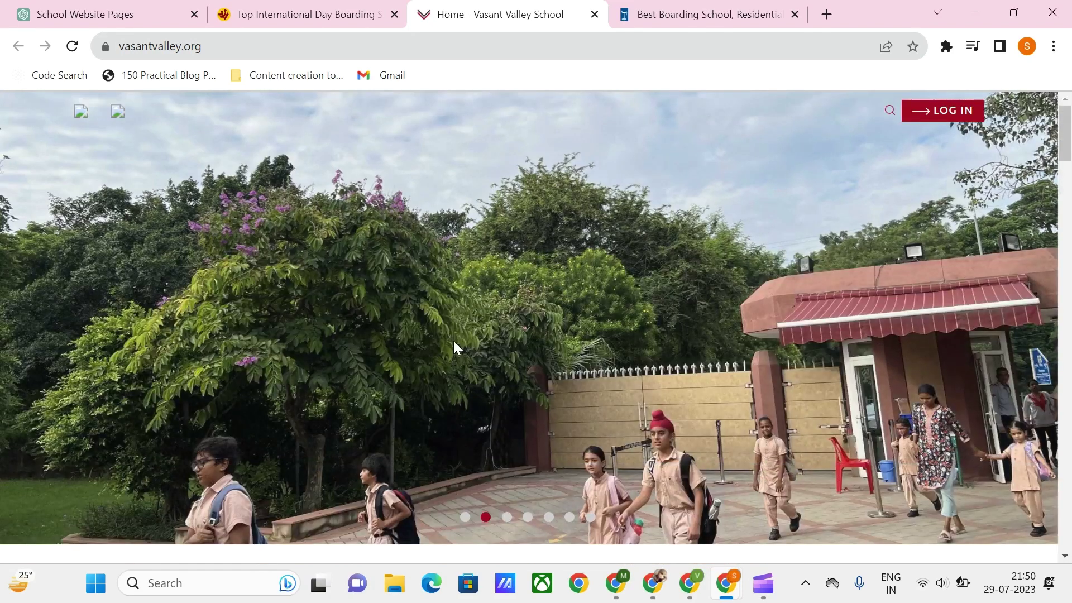
scroll(615, 288, down, 8)
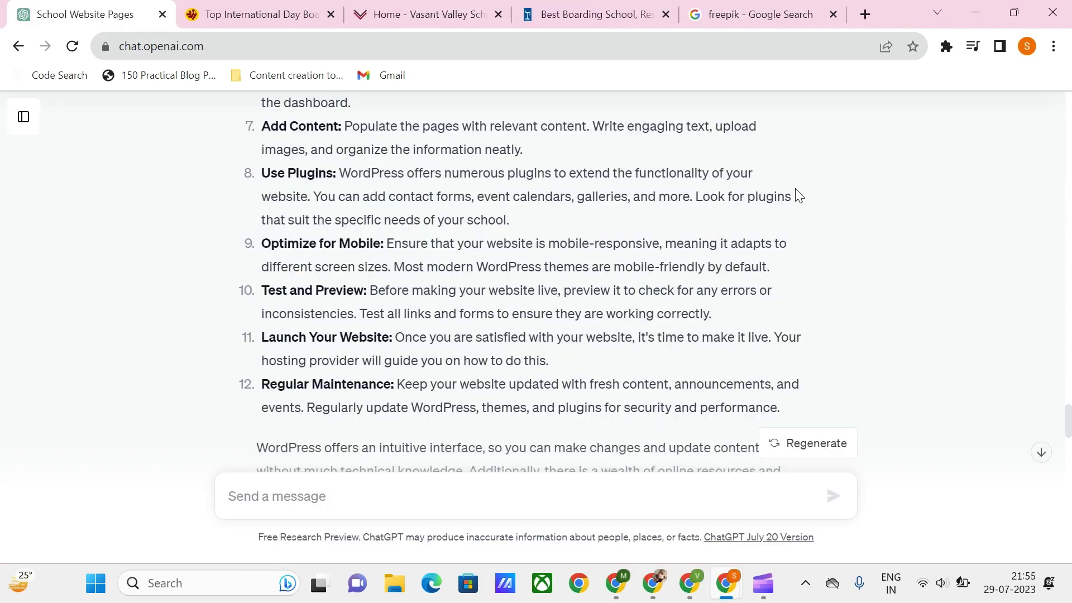
click(569, 15)
scroll(340, 282, up, 8)
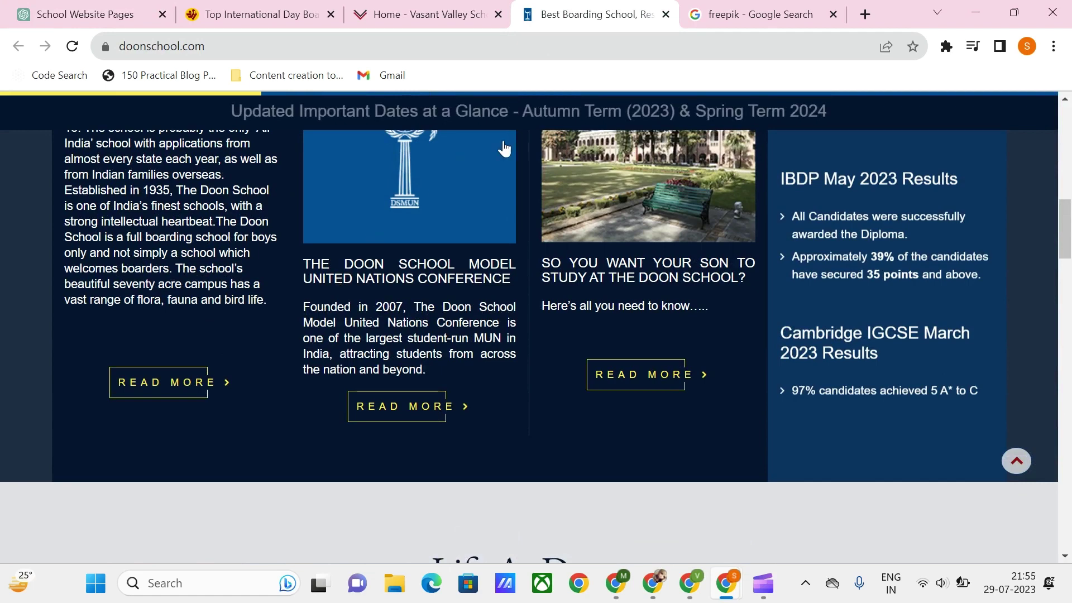
Step: Open Freepik from the Google results, search its assets for school, and look through the images offered
click(720, 19)
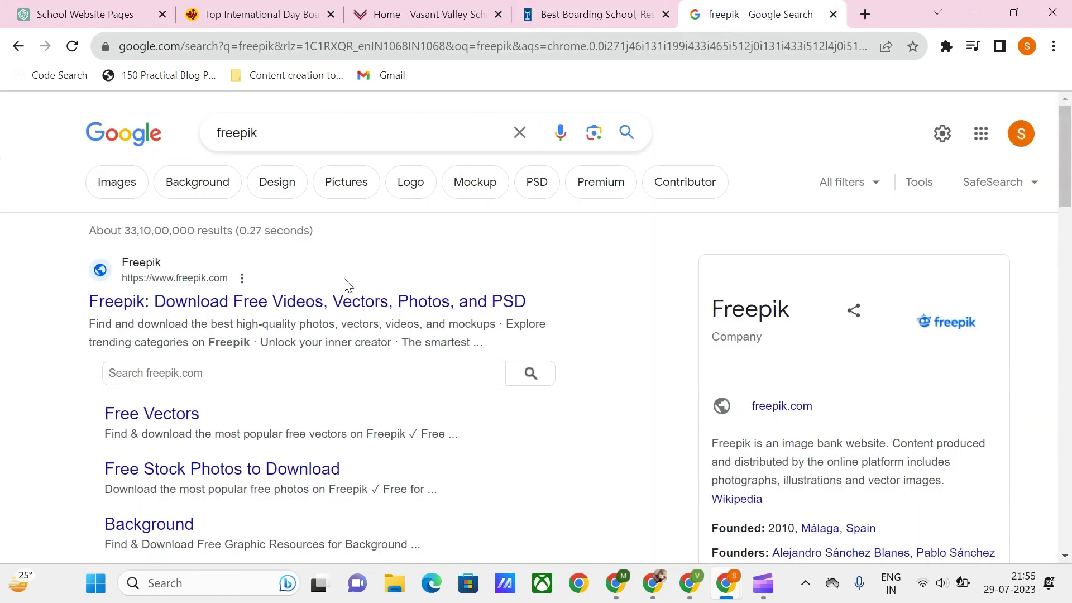
click(325, 302)
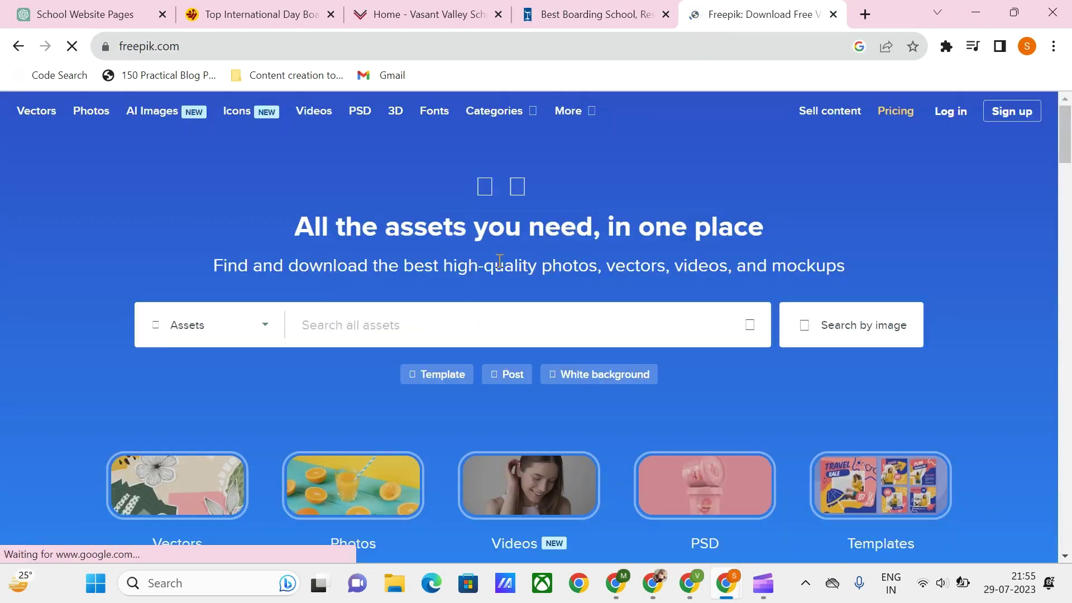
scroll(462, 328, down, 5)
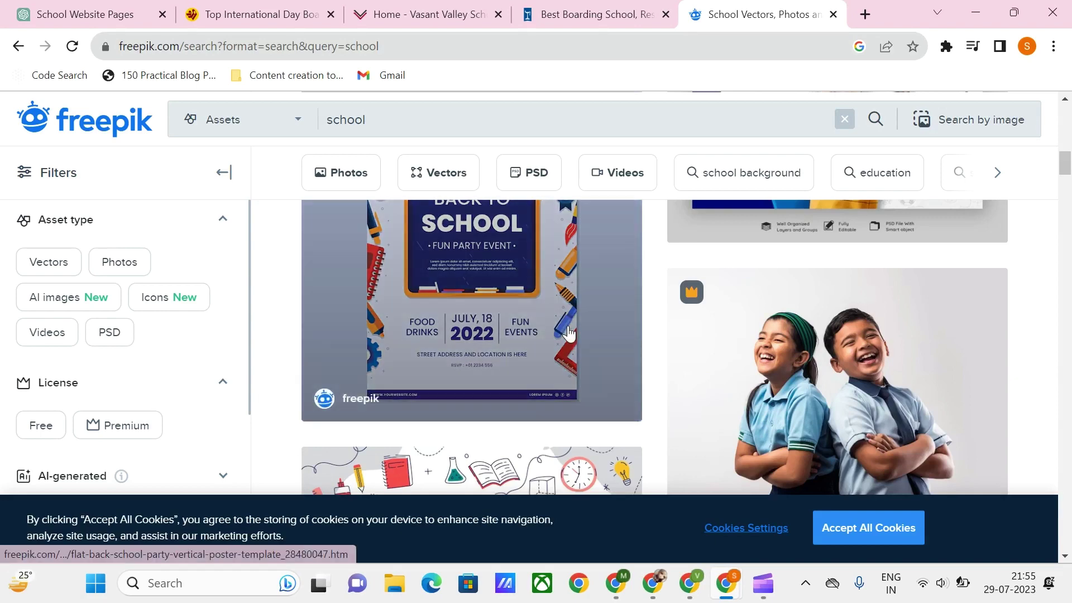
scroll(503, 335, down, 10)
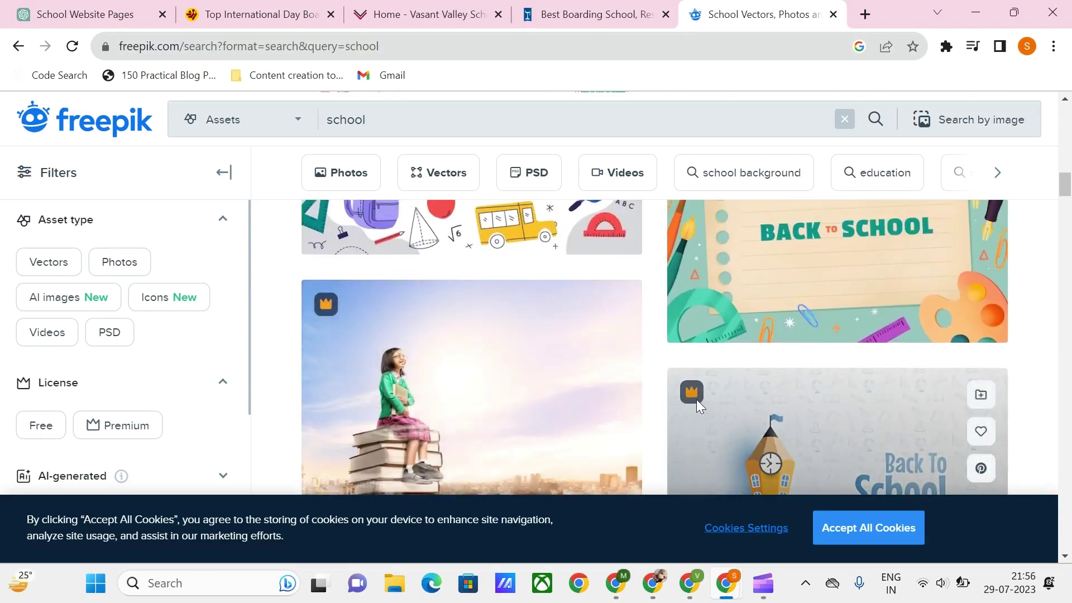
scroll(679, 395, up, 8)
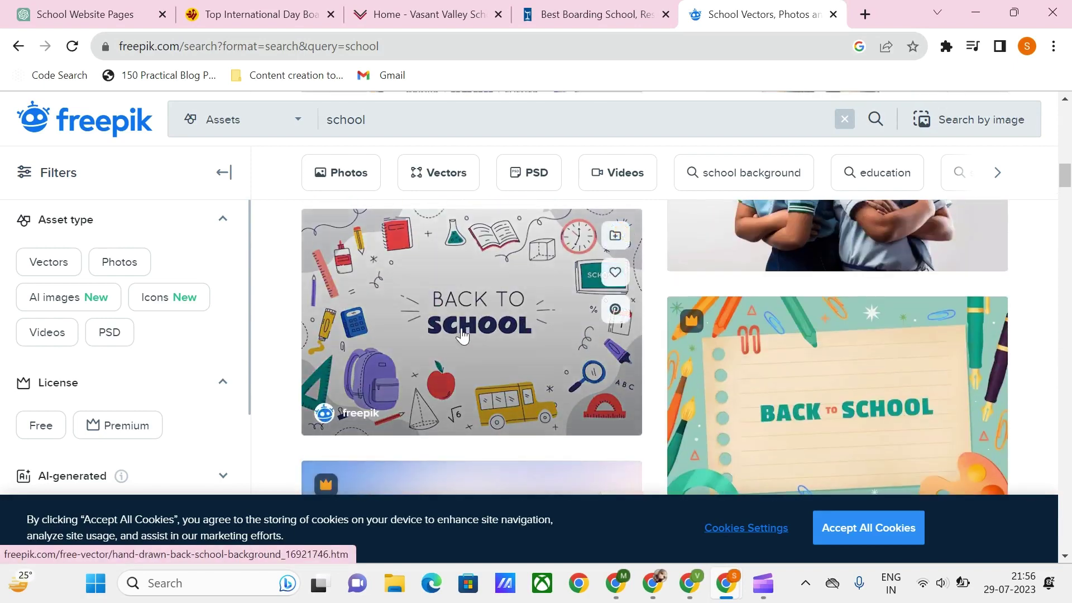
scroll(543, 334, up, 2)
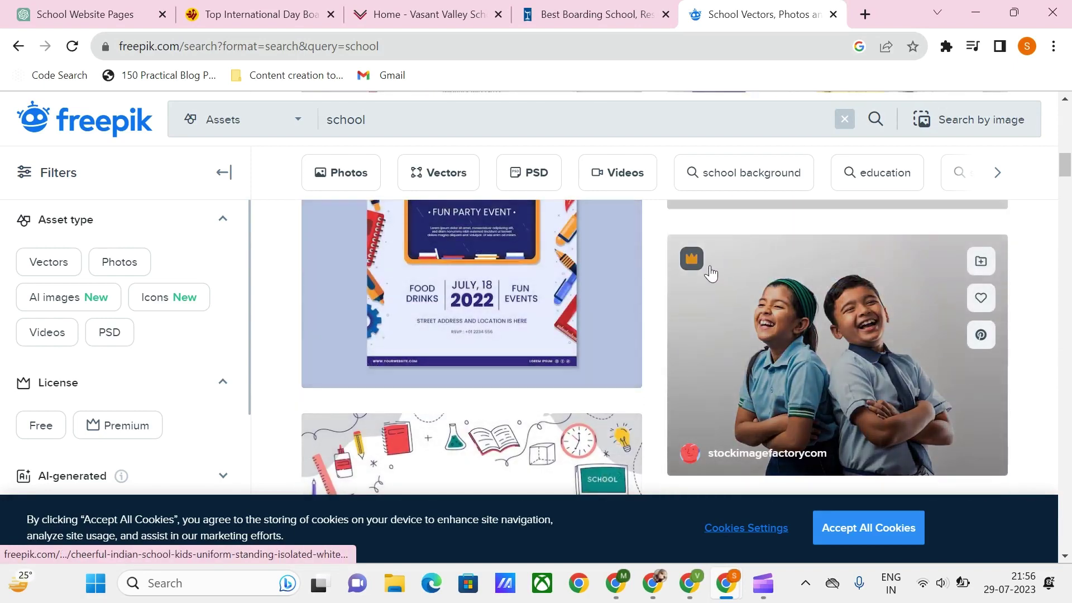
scroll(532, 305, up, 2)
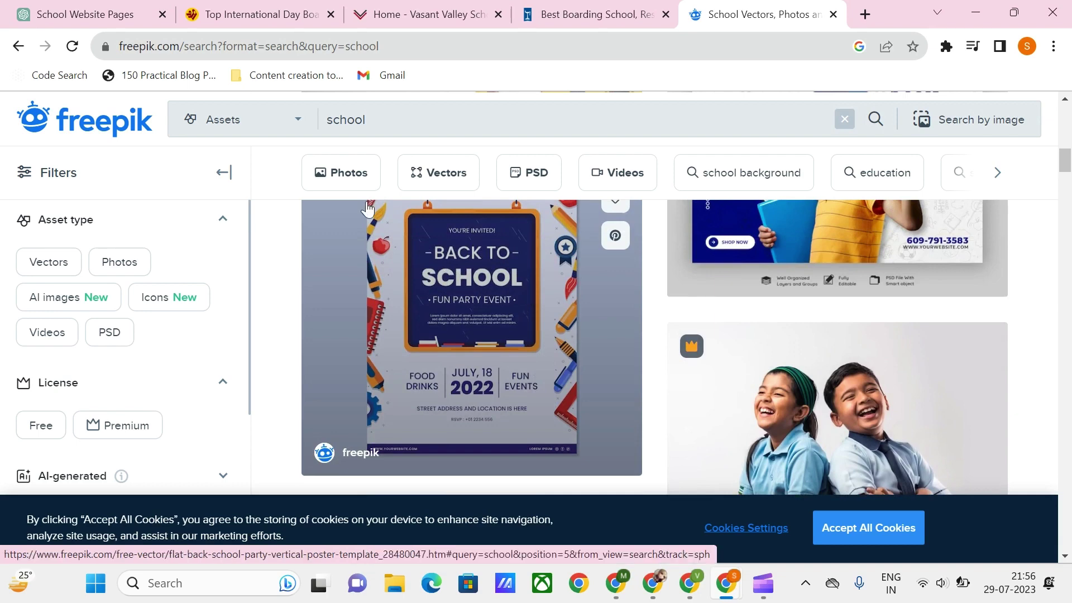
Step: Switch to the WordPress admin and open the list of all the site's pages
click(30, 6)
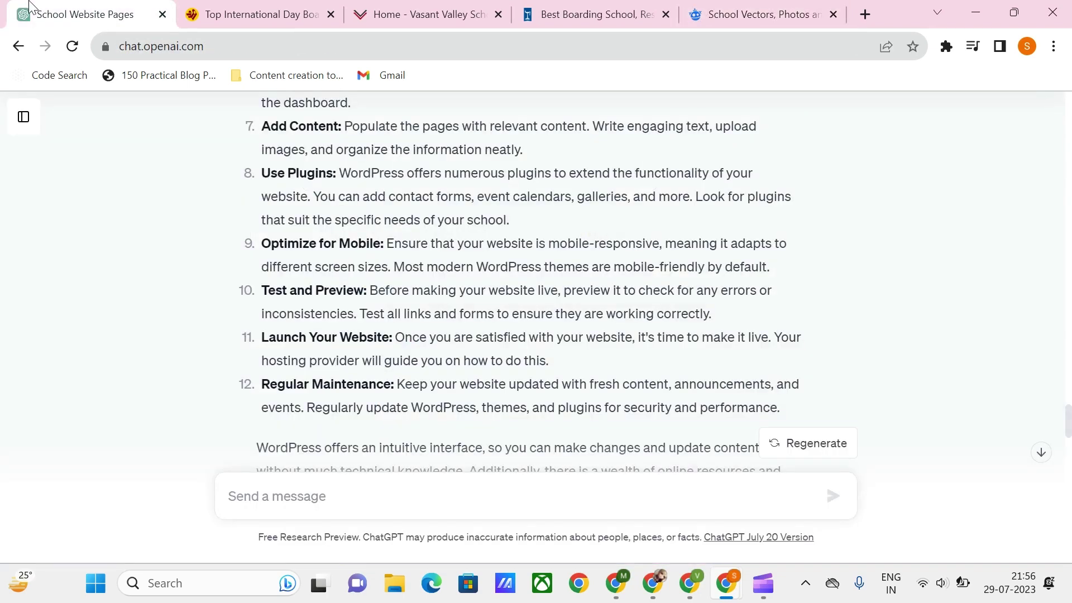
key(alt+Tab)
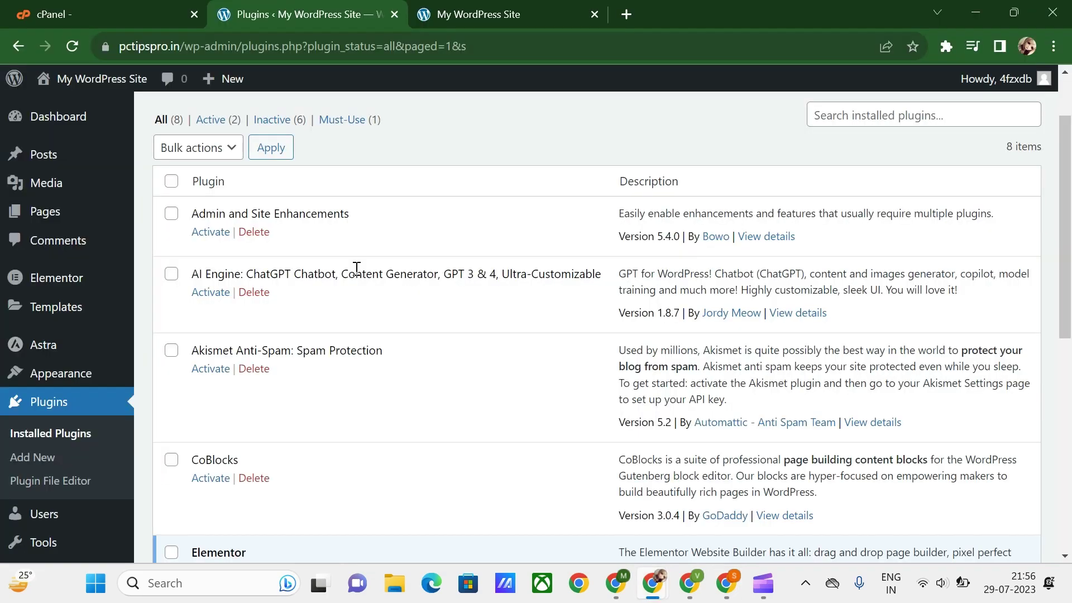
mouse_move(42, 211)
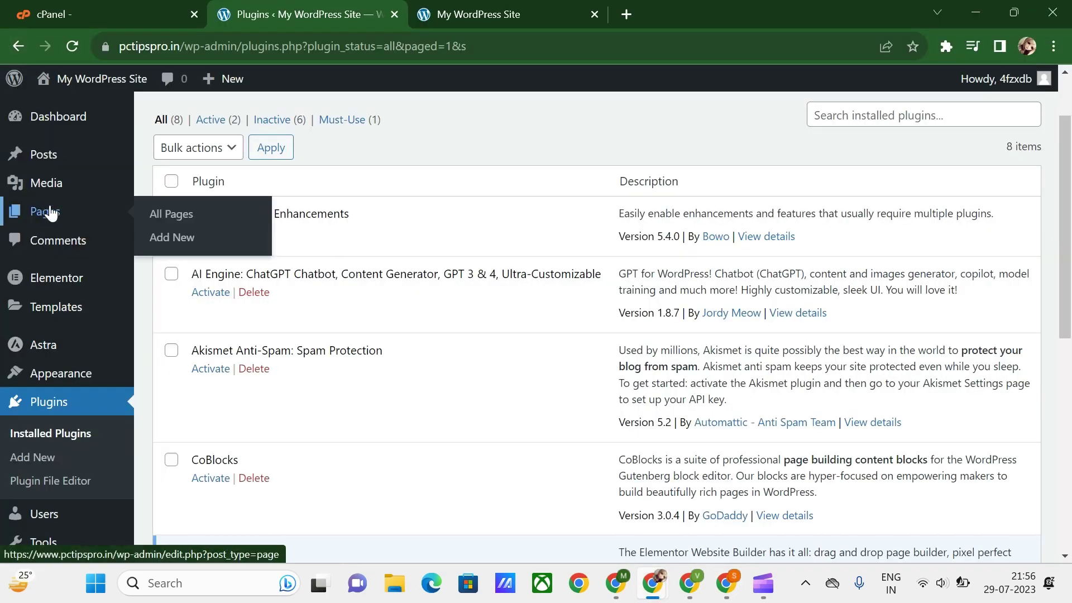
click(49, 212)
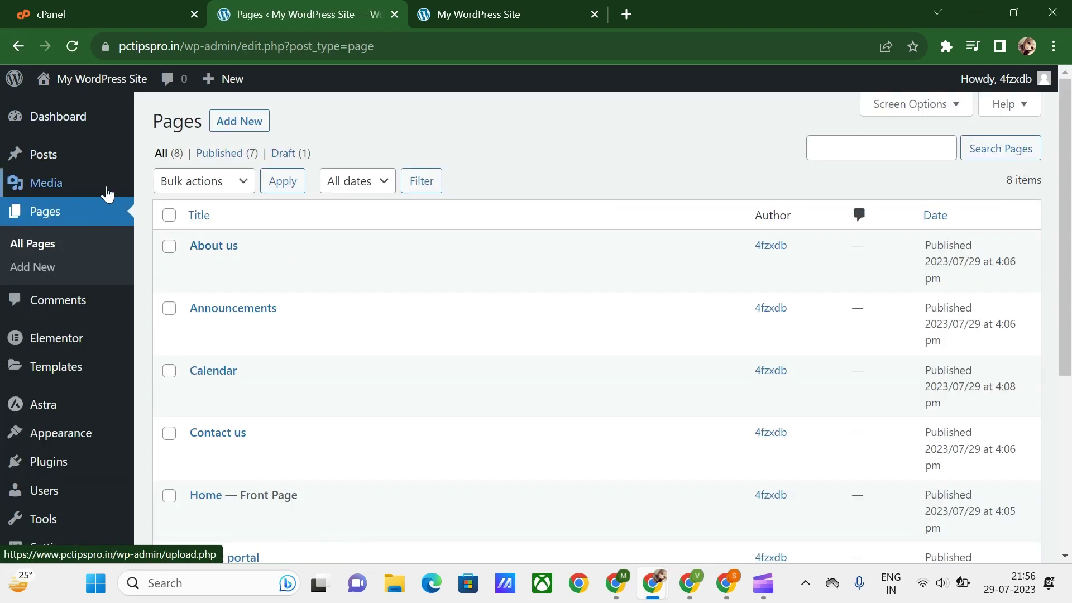
scroll(222, 373, down, 2)
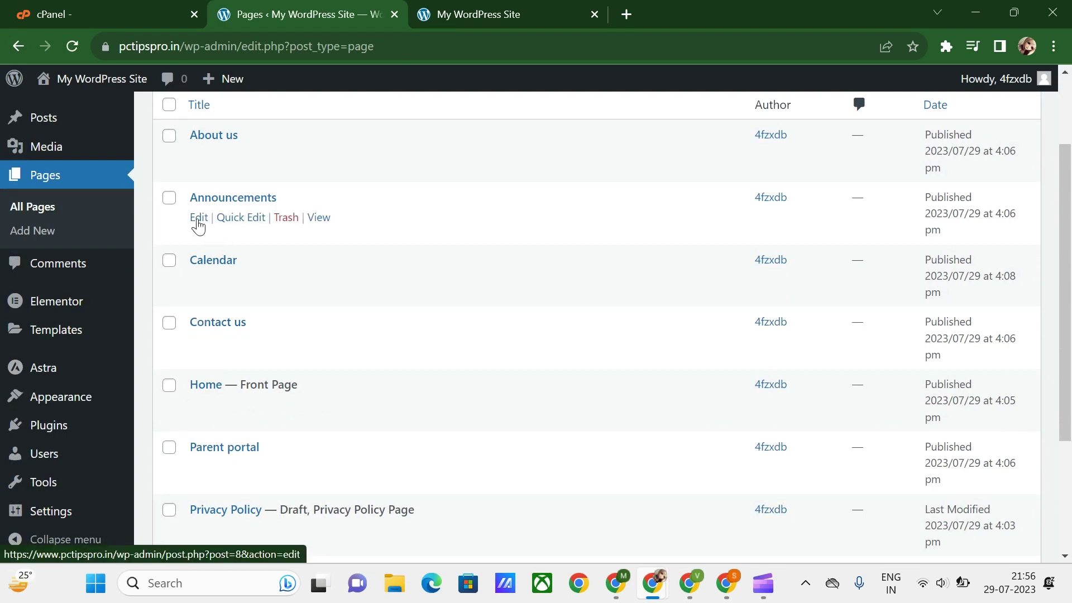
Step: Open the Home page for editing with Elementor and dismiss the AI image generator announcement
click(197, 156)
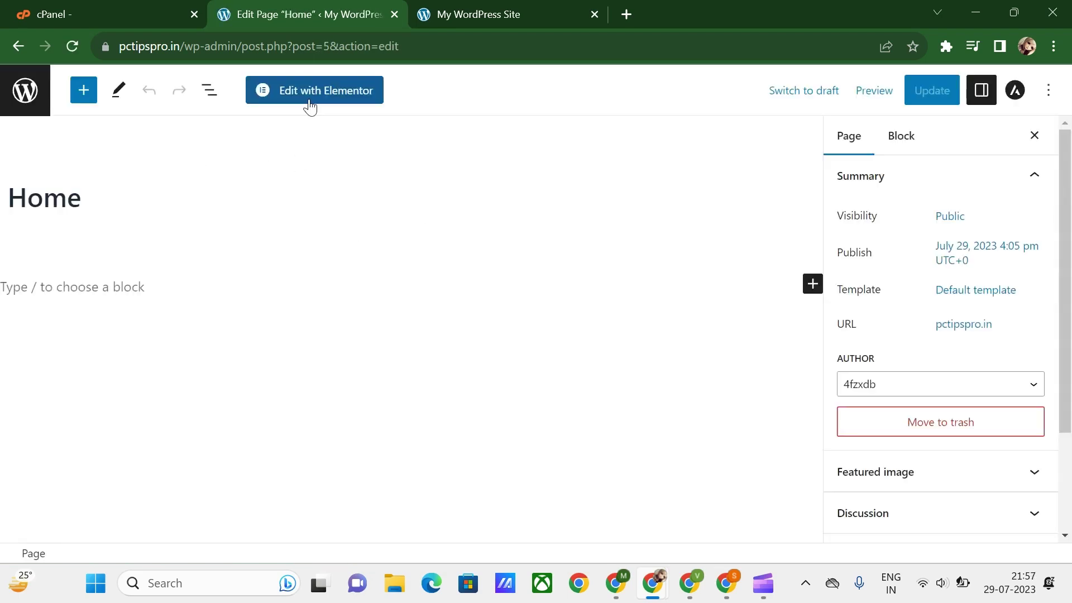
click(310, 92)
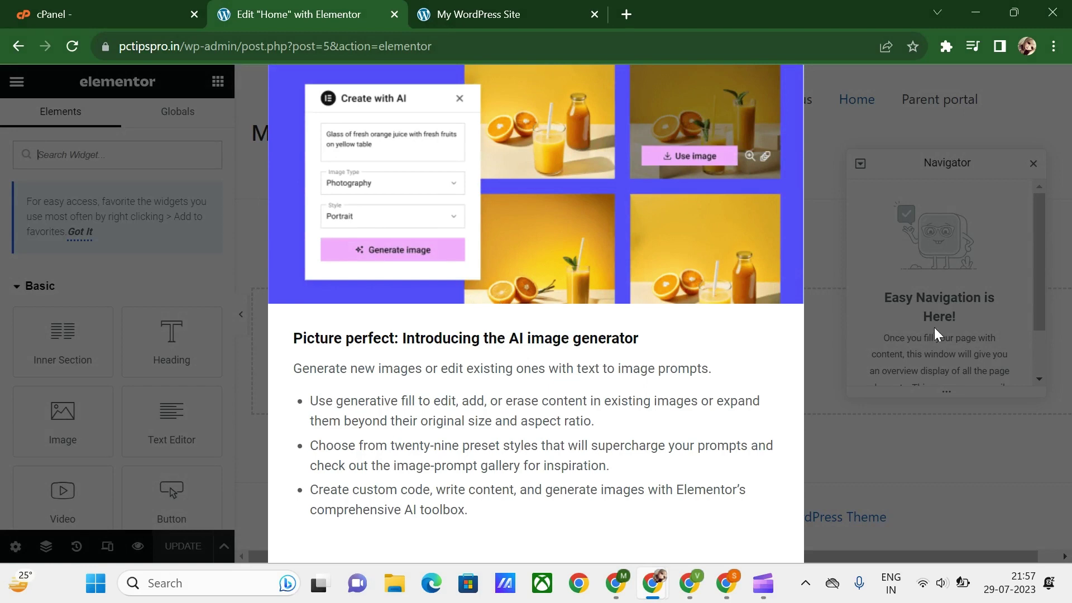
click(934, 327)
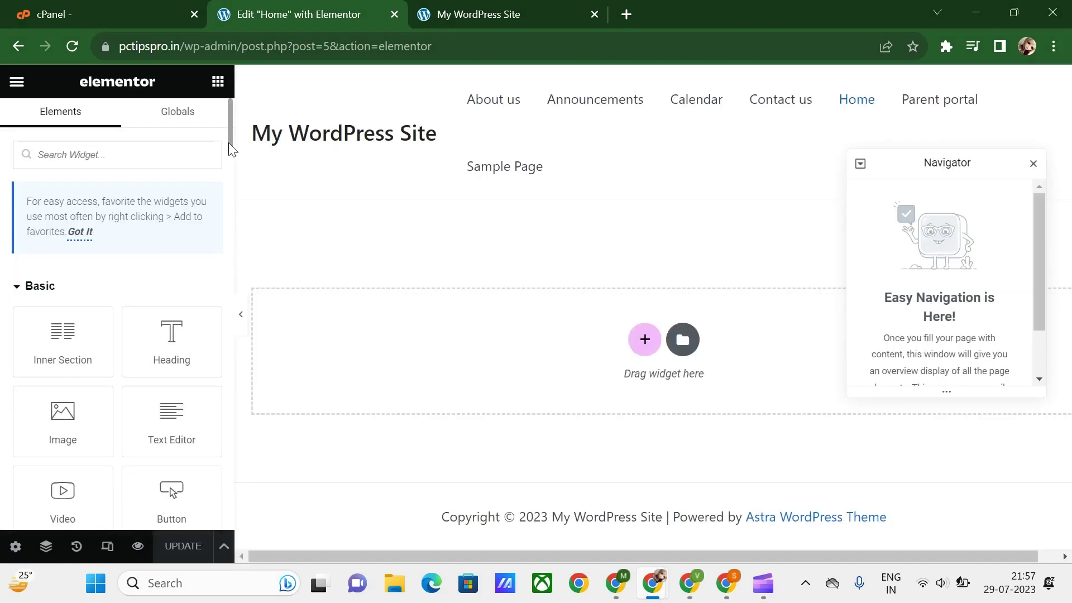
Step: Look through the Basic widgets that Elementor offers for building the Home page
click(146, 158)
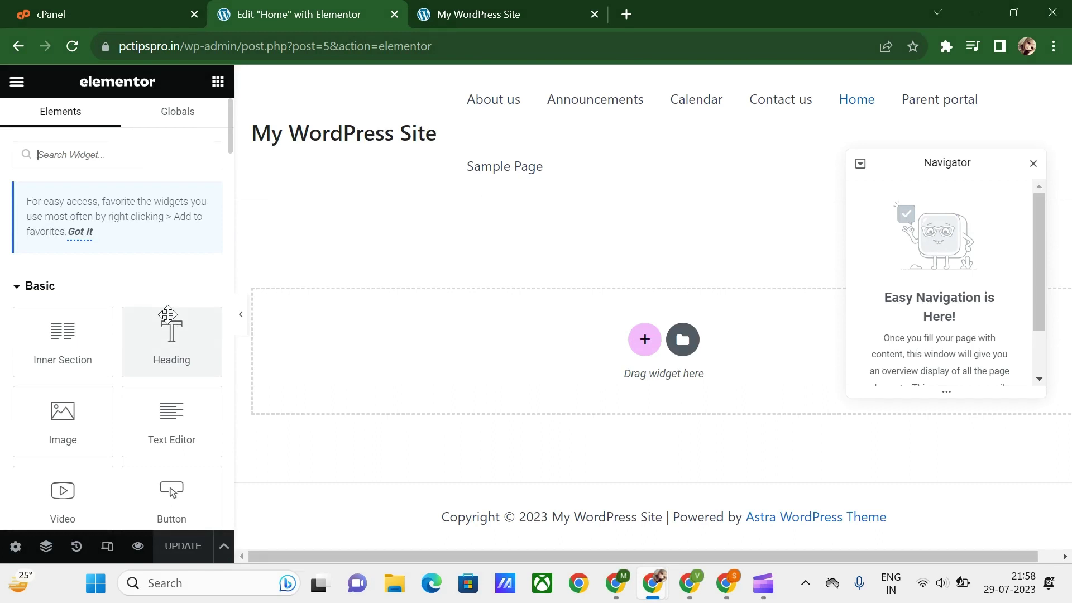
scroll(123, 184, down, 2)
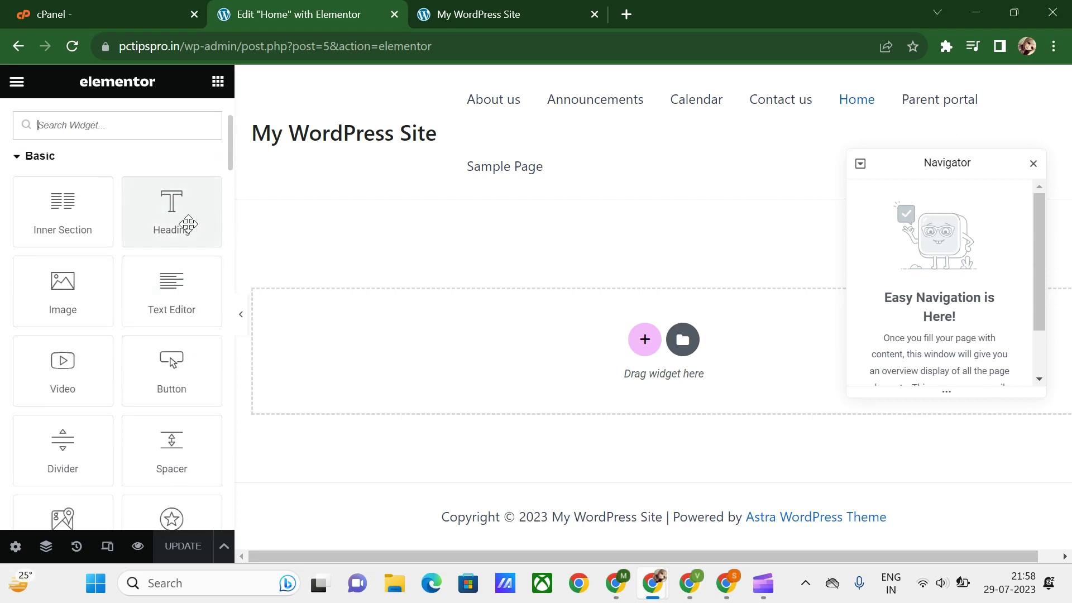
scroll(82, 297, down, 2)
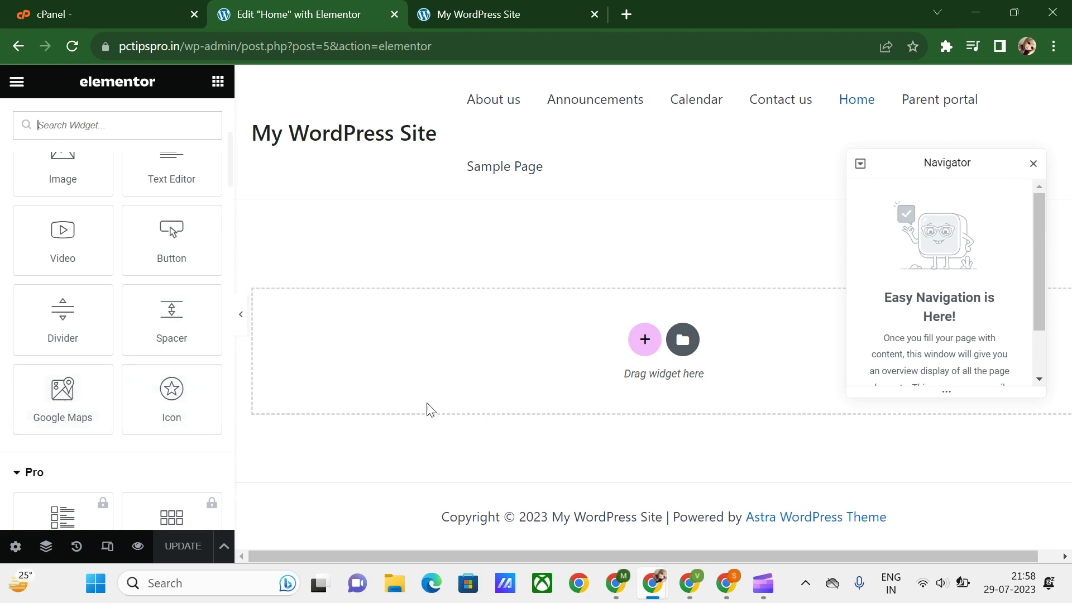
Step: Place a Google Maps widget in the Home page's empty section and return to the list of widgets
drag(48, 405, 564, 367)
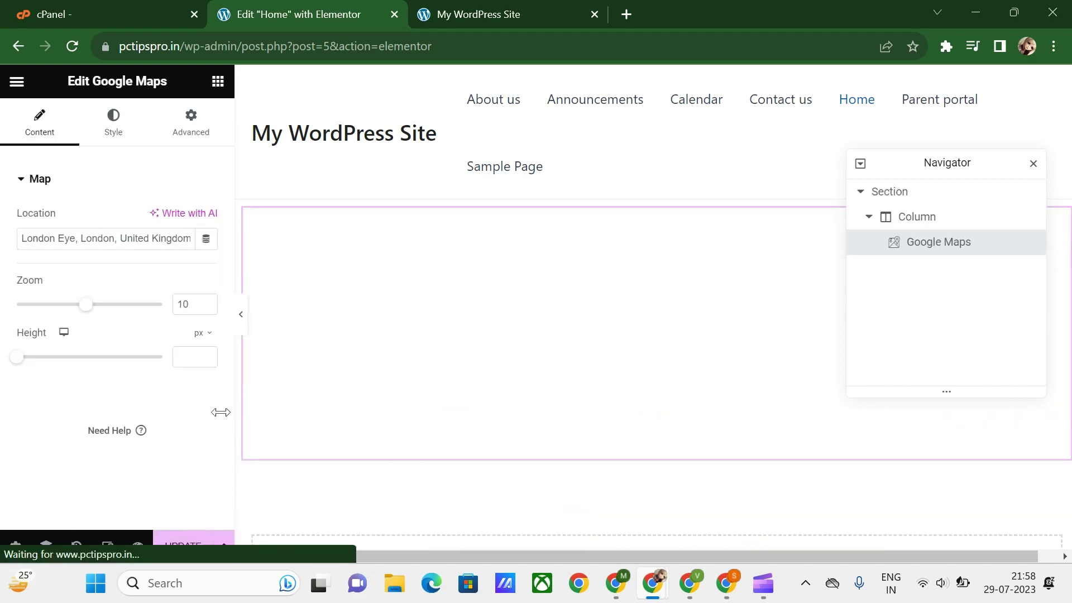
click(218, 84)
Step: Look through Elementor's Basic and Pro widgets and check what the global widgets offer
scroll(120, 292, down, 10)
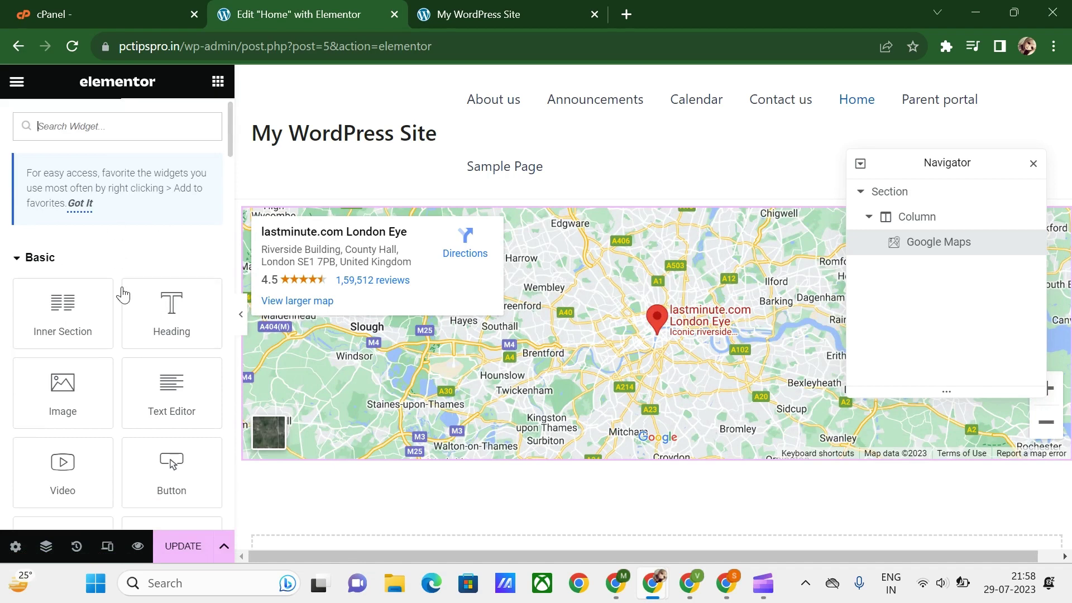
scroll(122, 279, up, 8)
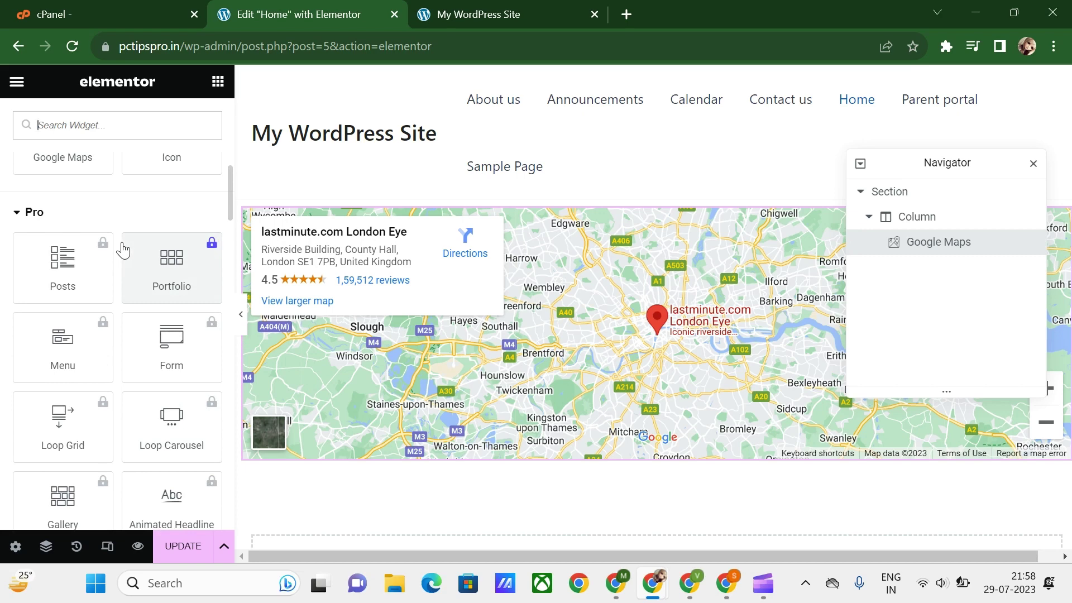
scroll(160, 385, down, 1)
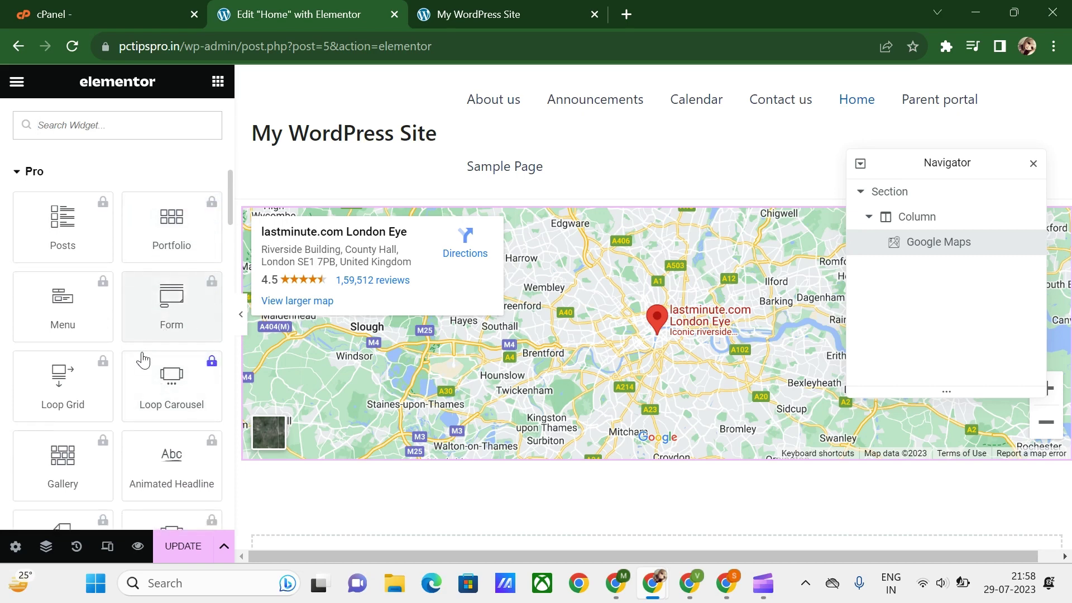
scroll(143, 360, down, 4)
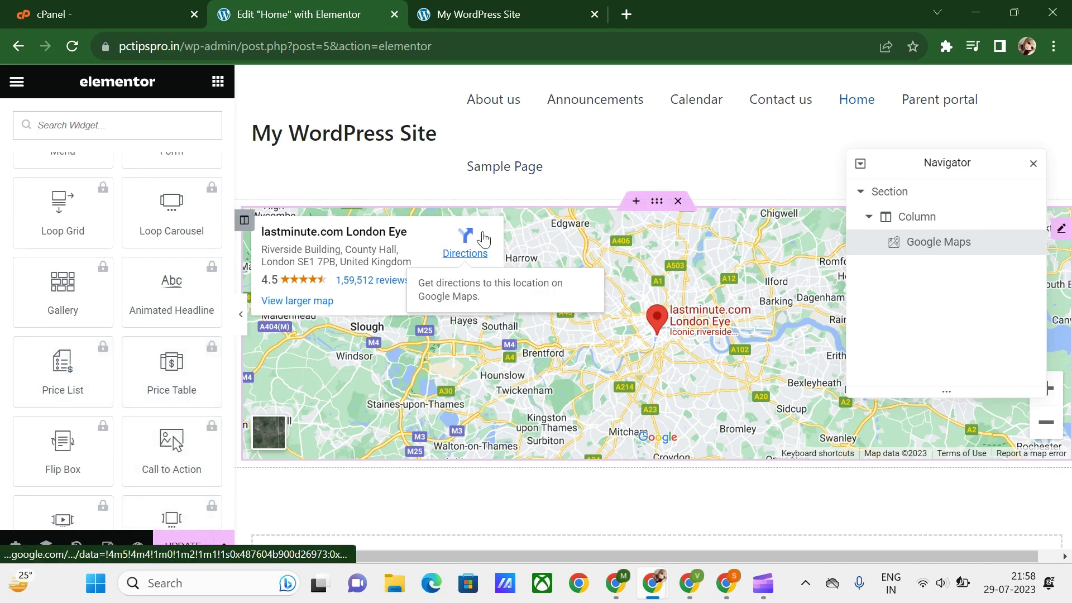
scroll(69, 232, up, 10)
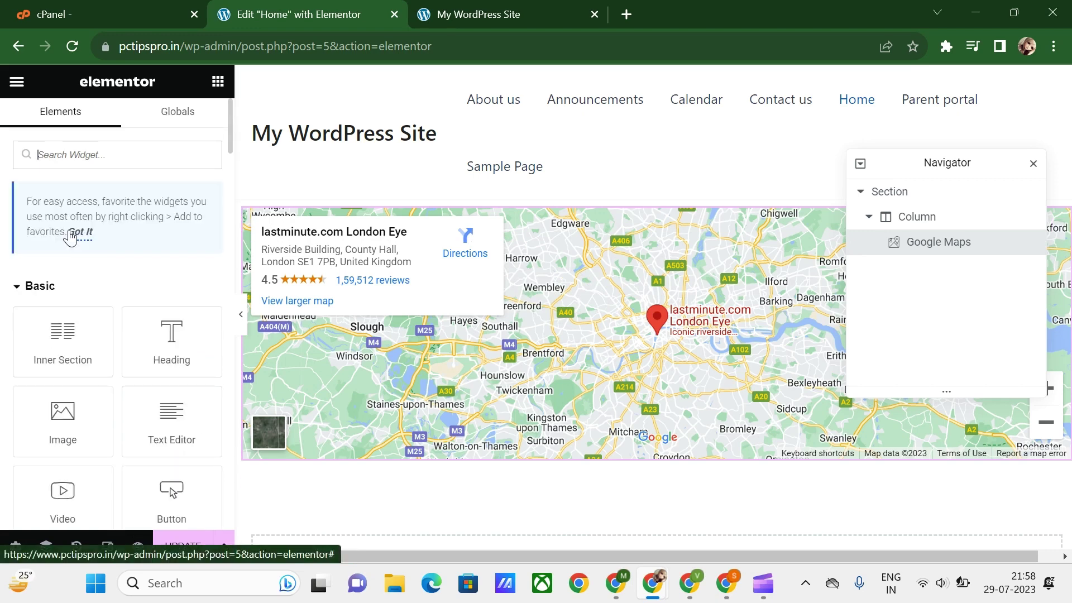
scroll(111, 398, down, 5)
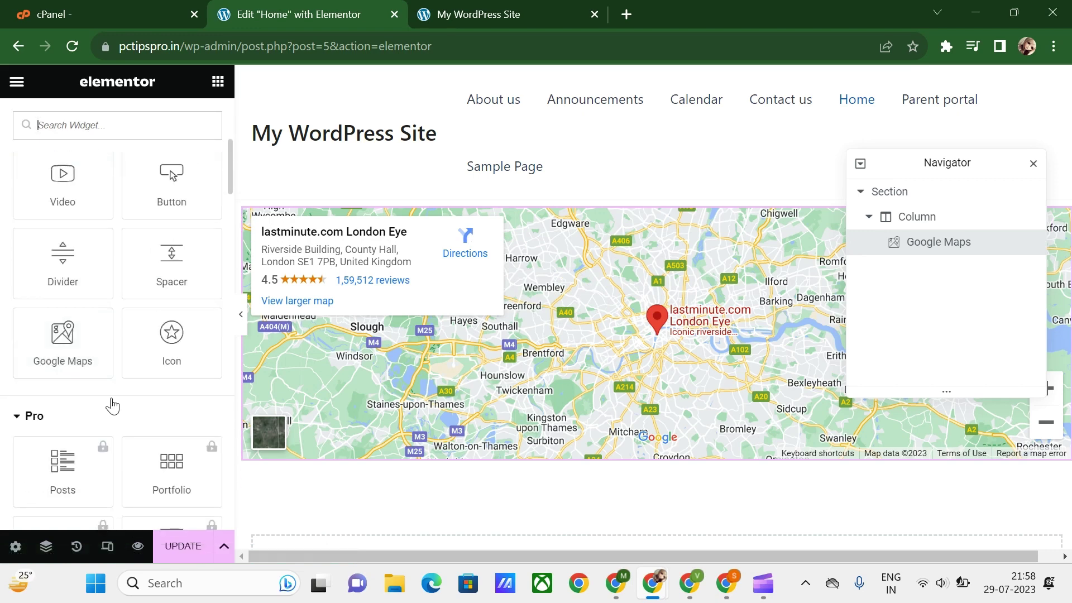
scroll(112, 405, up, 5)
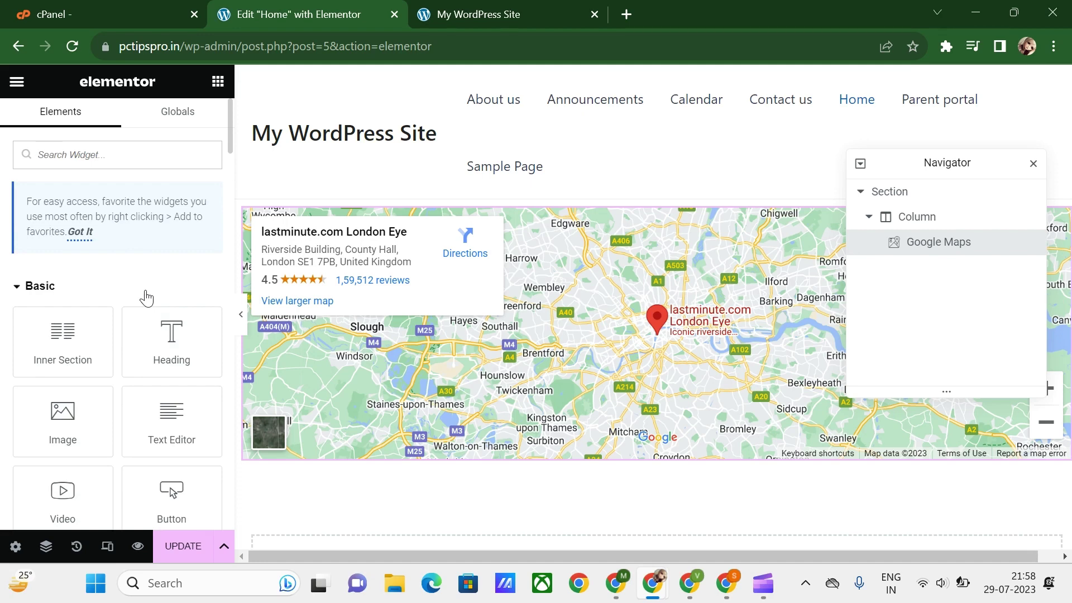
click(176, 123)
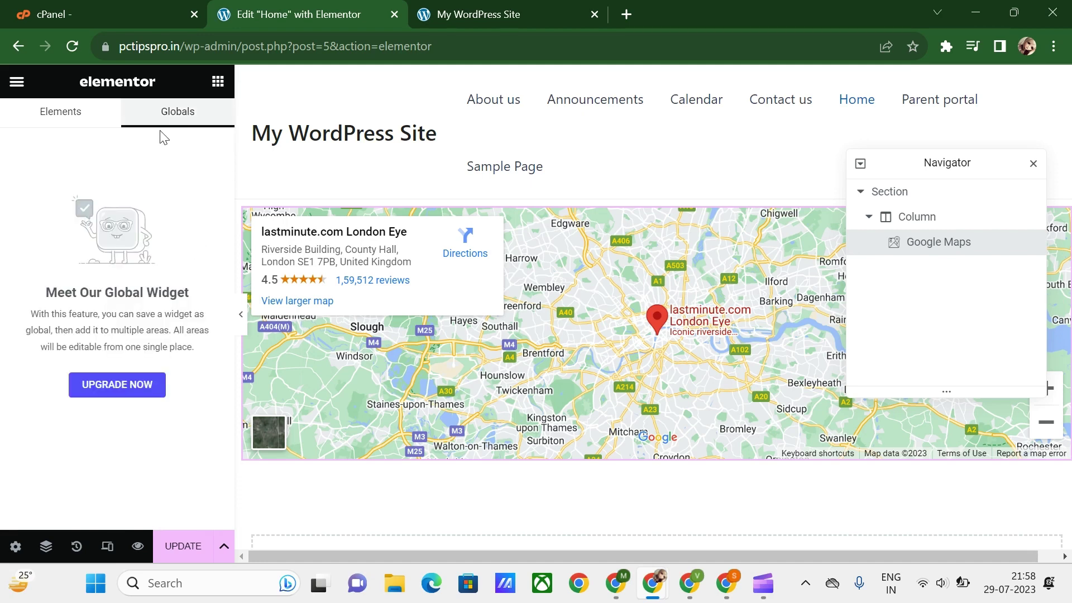
click(92, 126)
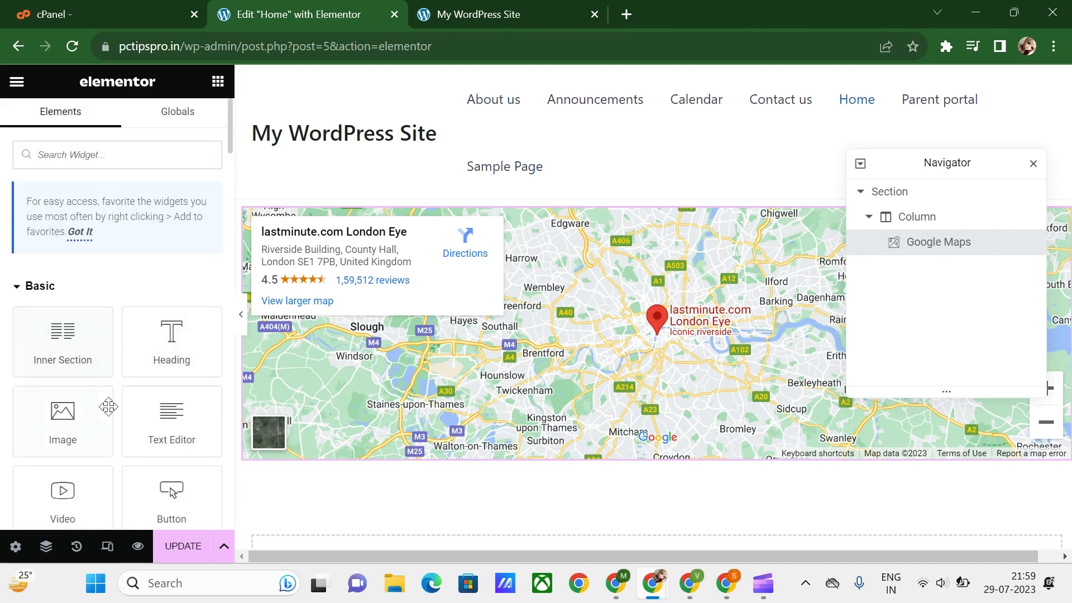
Step: Add an Image widget below the map and review its style, advanced and content settings
scroll(109, 406, down, 3)
click(63, 246)
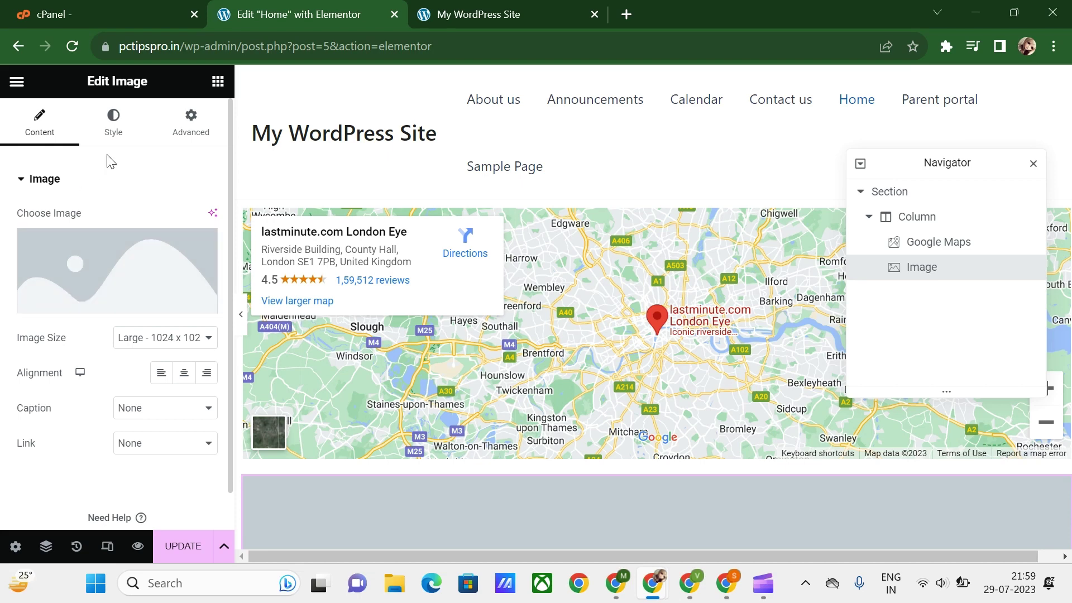
click(111, 129)
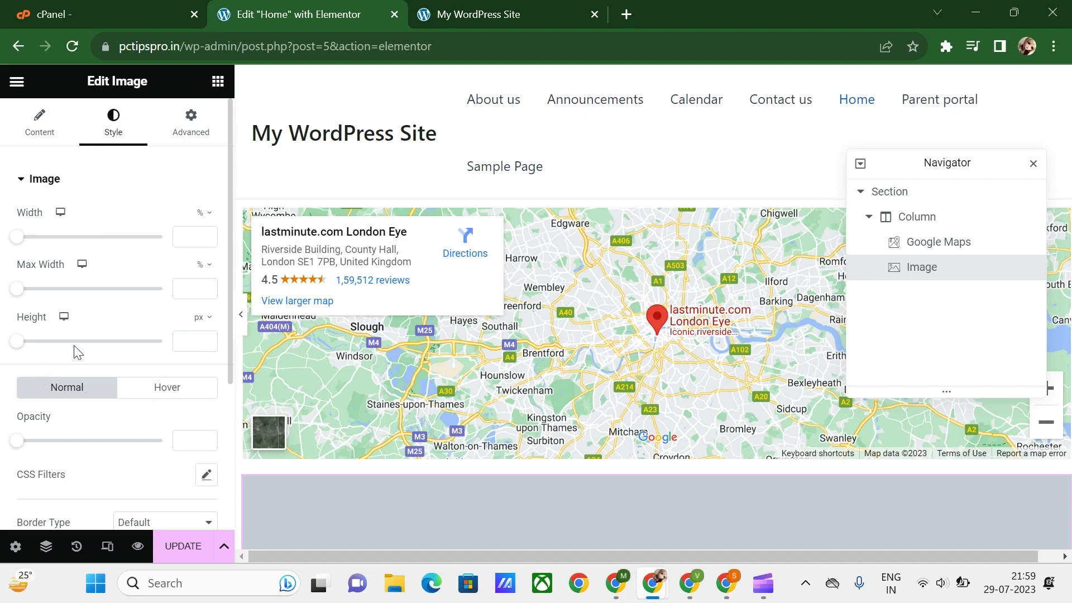
click(193, 127)
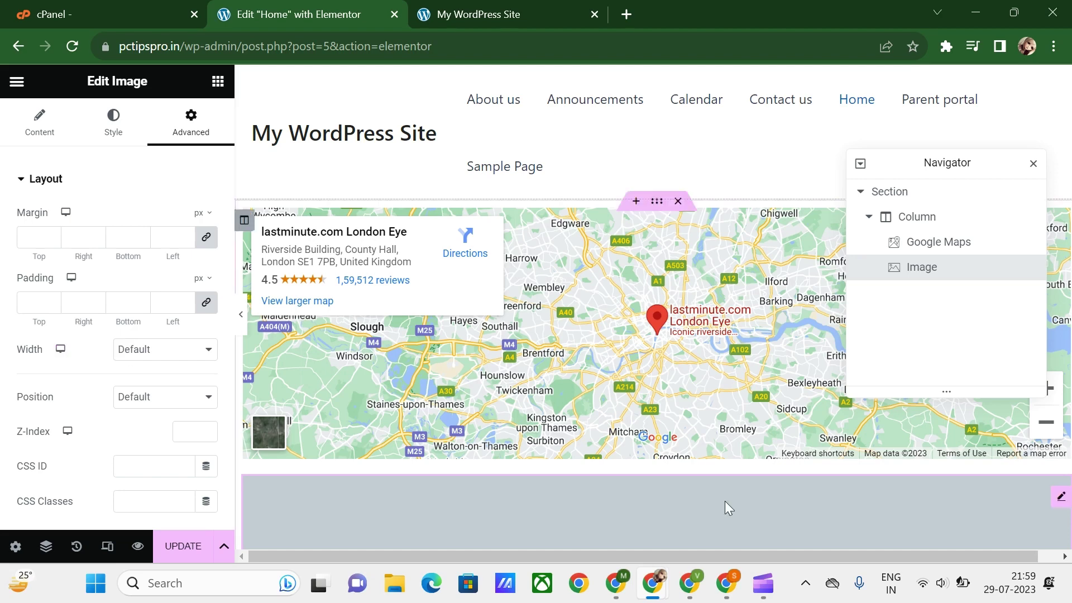
click(43, 127)
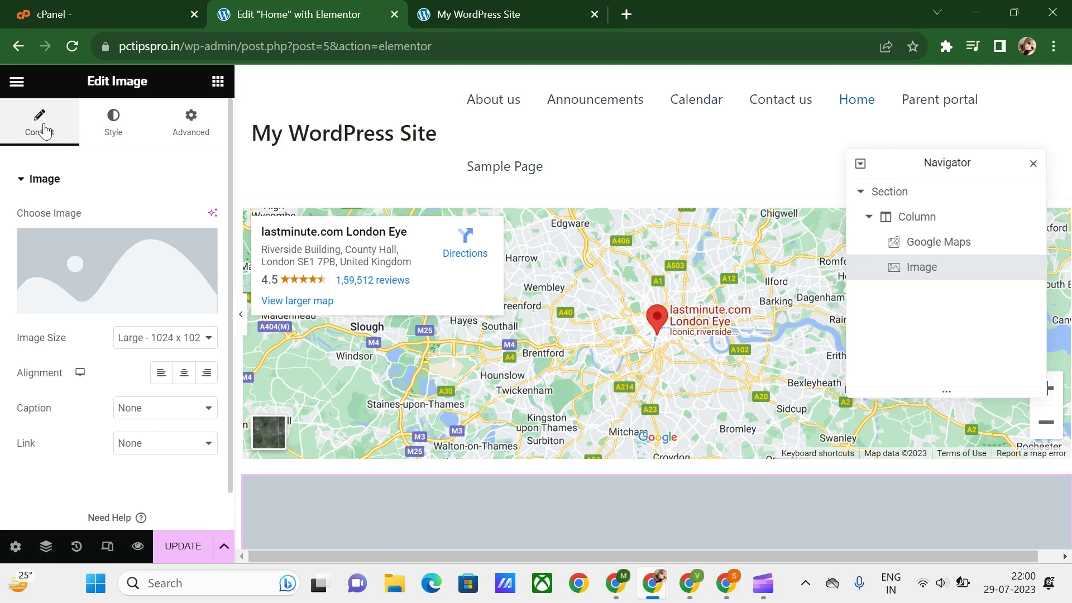
Step: Add a Button widget below the image and try to move it to the middle of the page
click(217, 81)
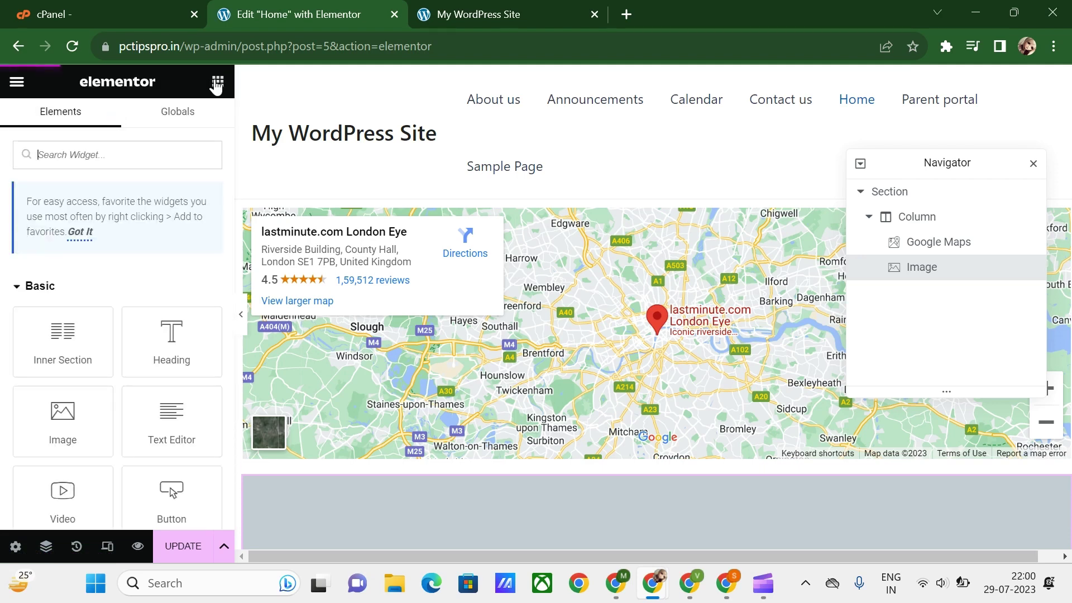
scroll(120, 212, down, 4)
scroll(120, 209, up, 4)
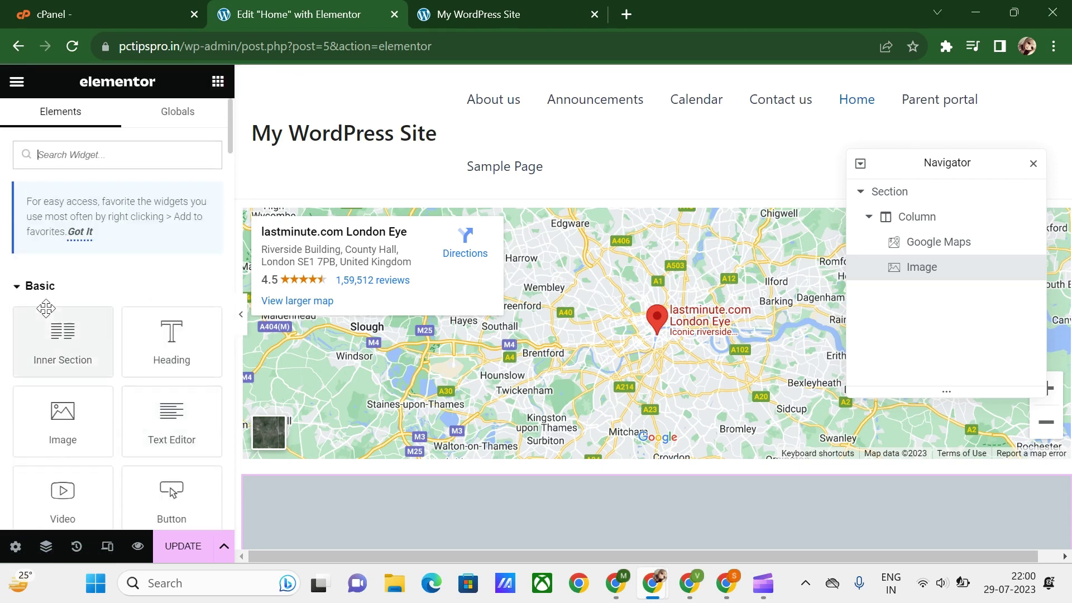
scroll(56, 302, down, 2)
scroll(115, 330, down, 3)
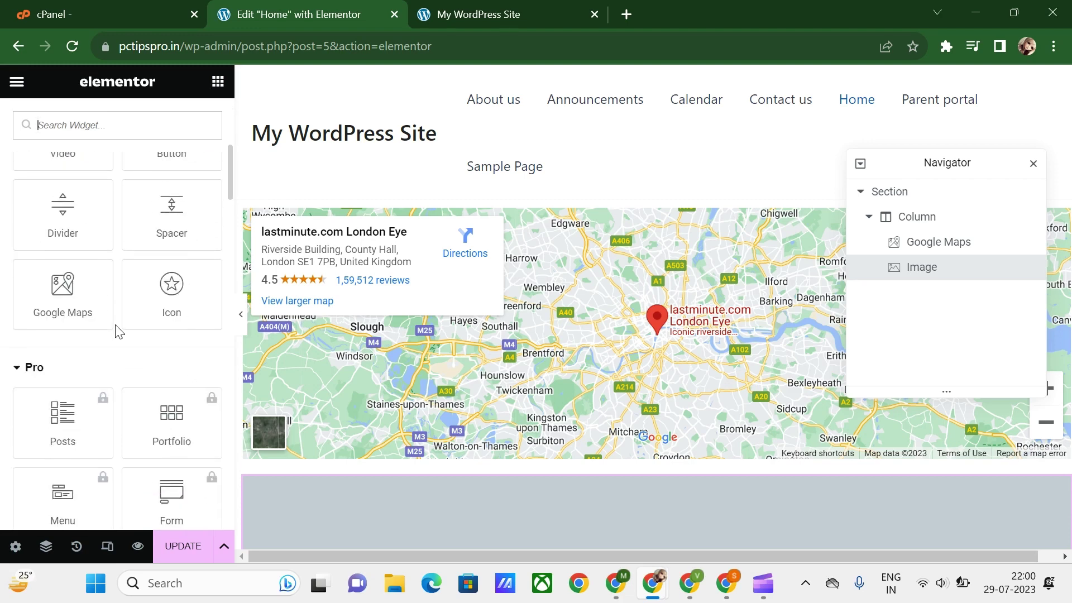
scroll(119, 332, up, 5)
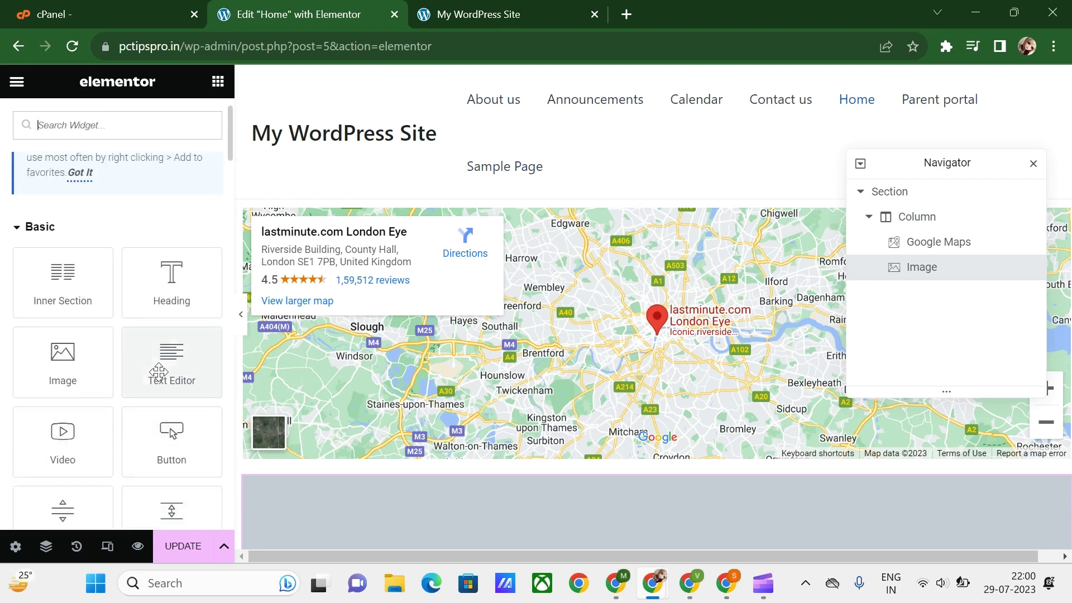
click(172, 442)
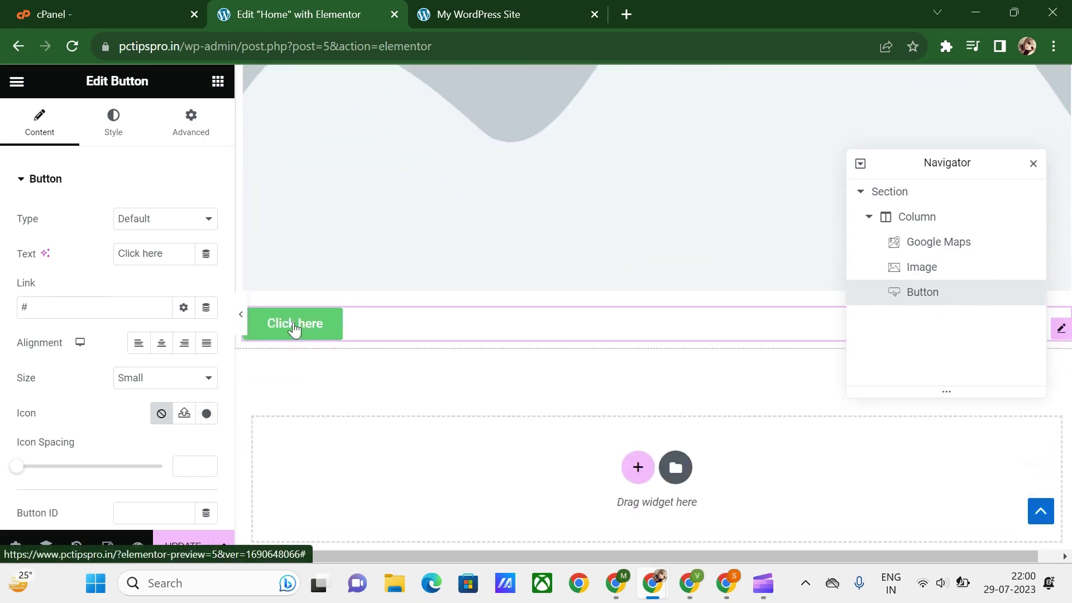
drag(295, 333, 595, 477)
drag(296, 322, 649, 325)
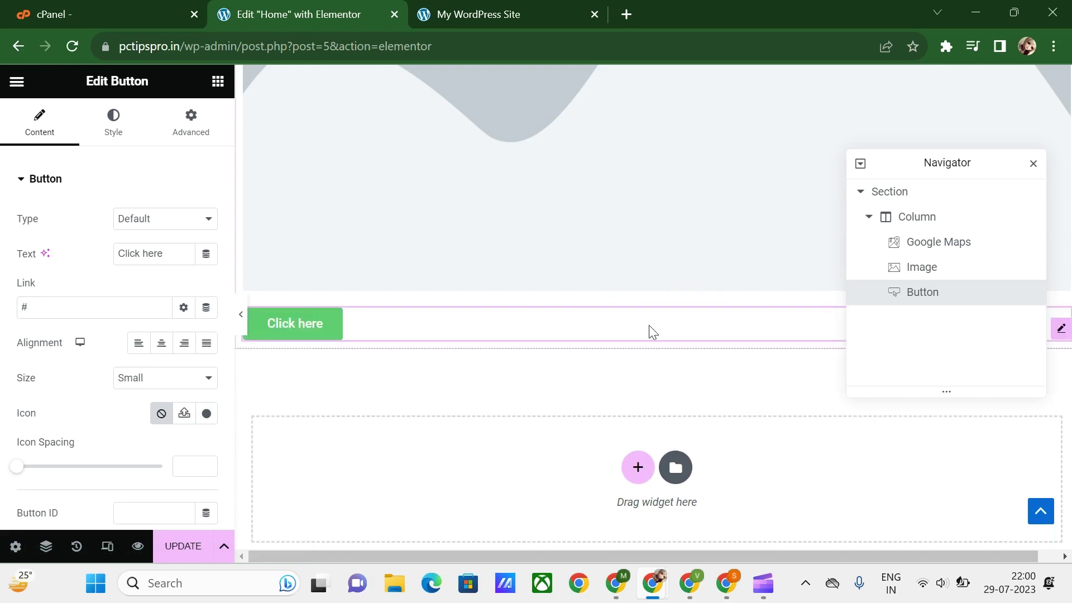
Step: Give the button's hover state a gradient background with first location 52%, angle 248 degrees, and the Pulse Shrink hover animation
click(111, 132)
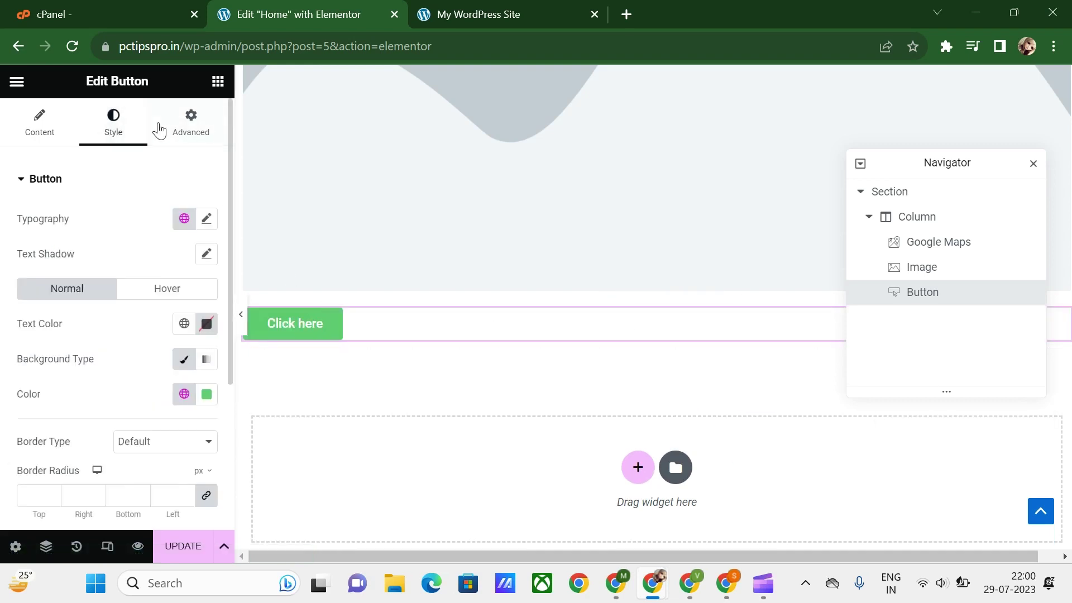
click(155, 295)
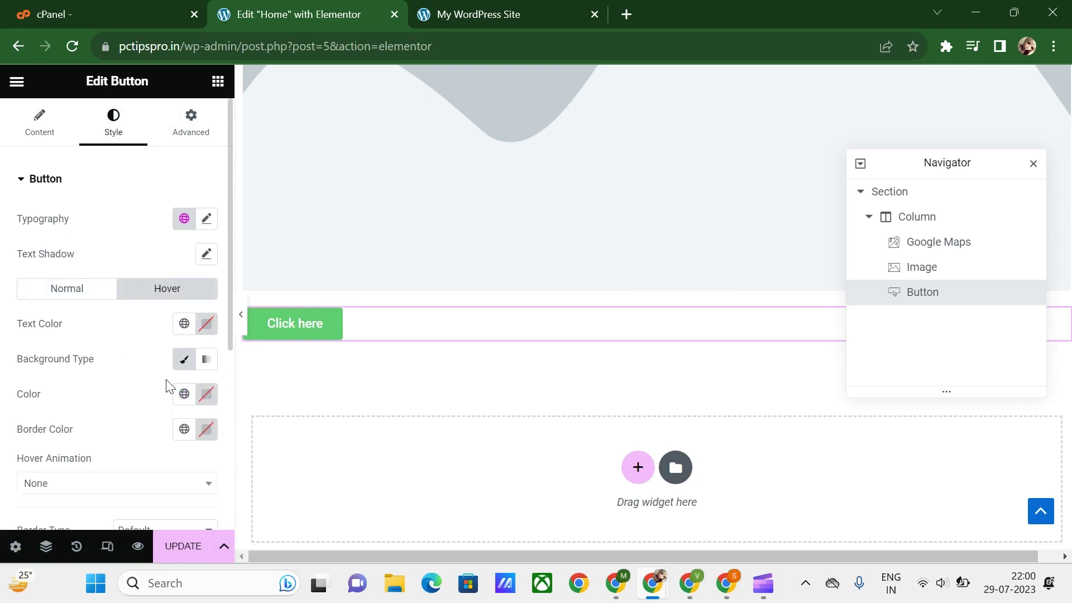
click(206, 359)
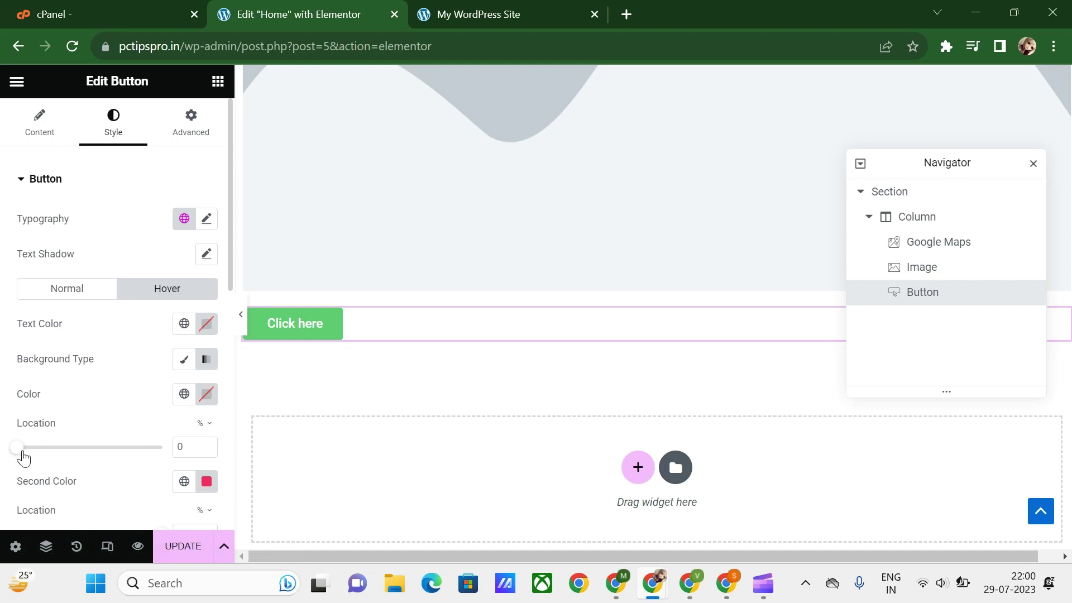
drag(21, 451, 100, 458)
scroll(99, 458, down, 8)
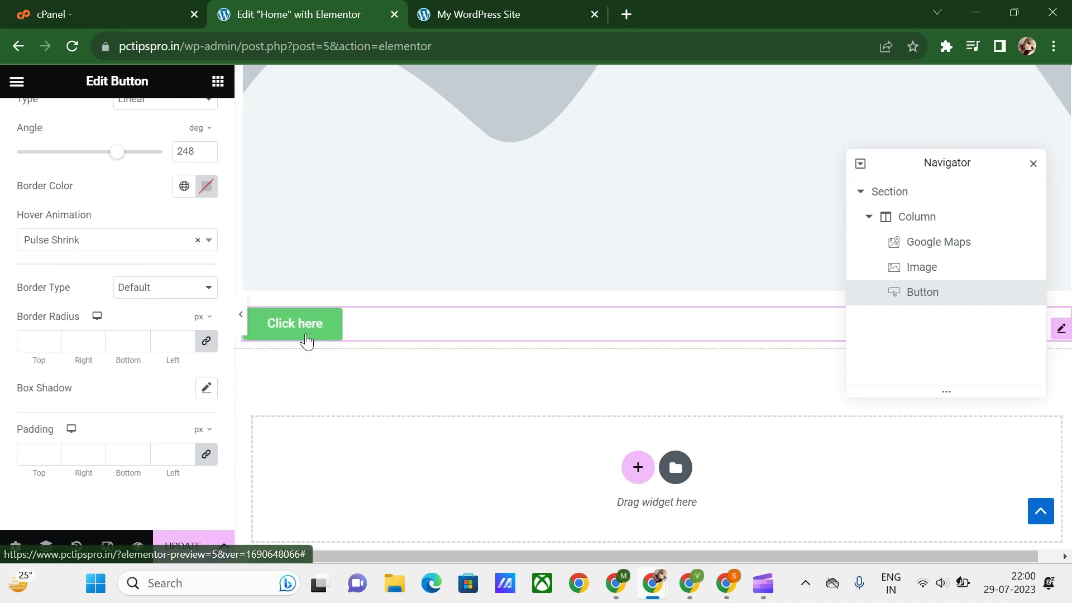
scroll(95, 341, down, 1)
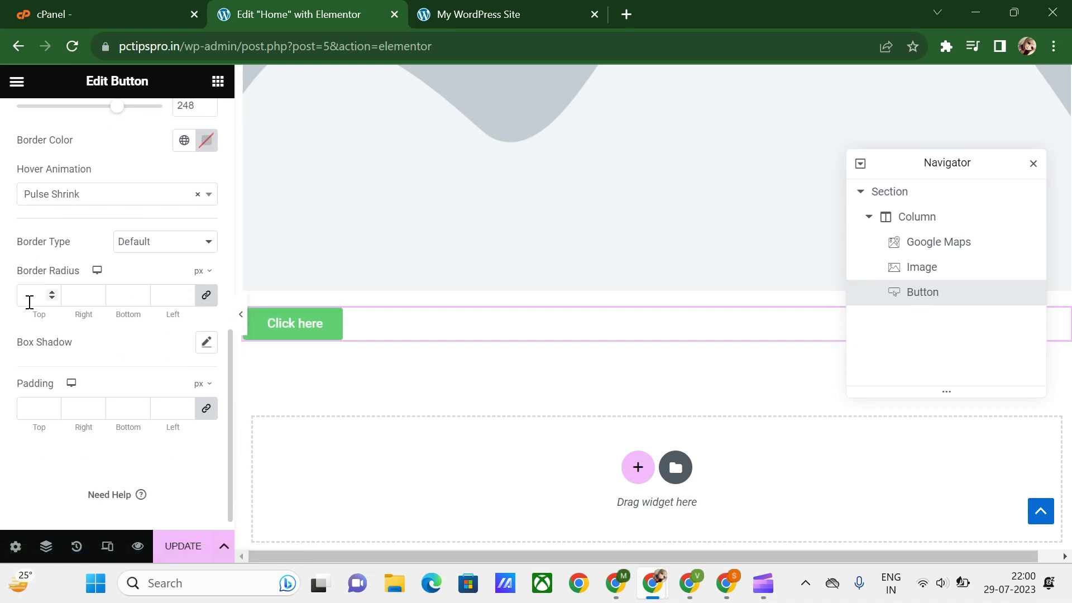
scroll(52, 394, down, 1)
scroll(92, 332, up, 5)
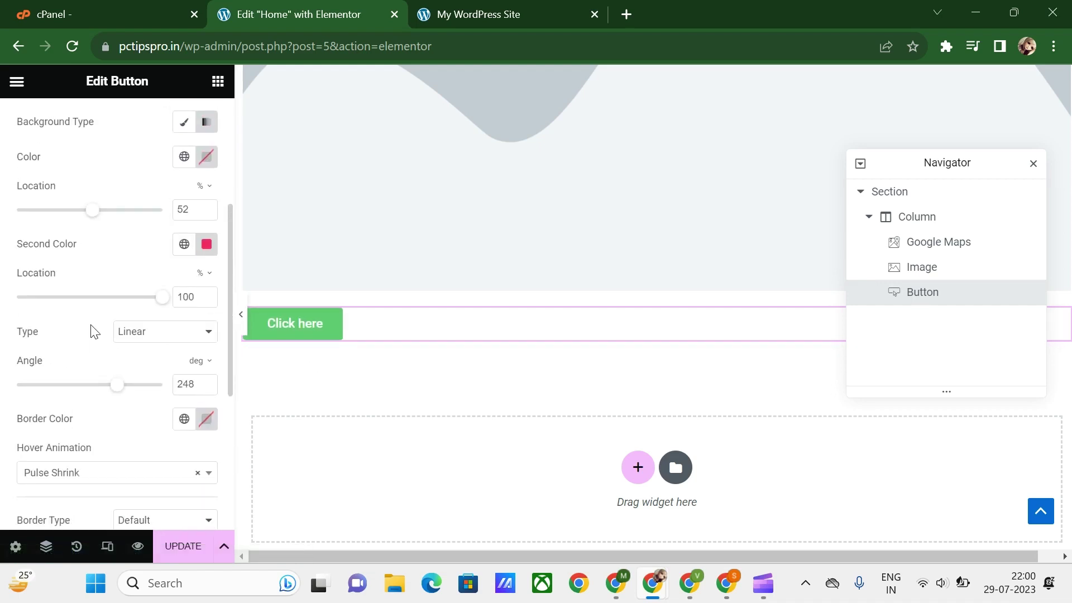
scroll(92, 332, up, 4)
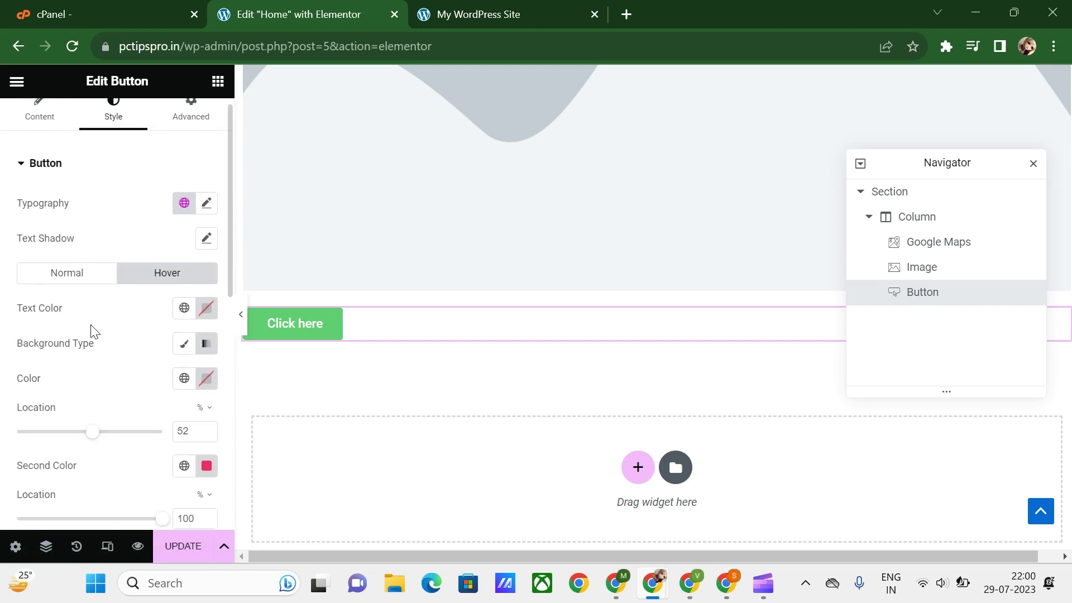
Step: Set the button's layout position to Absolute and its width to Full Width (100%)
click(186, 127)
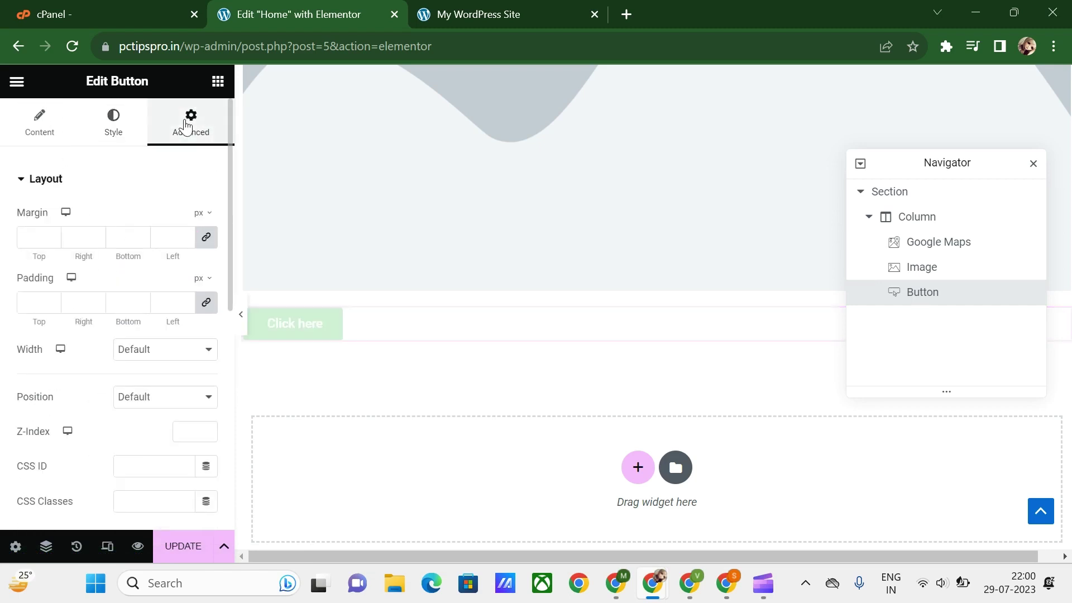
click(123, 239)
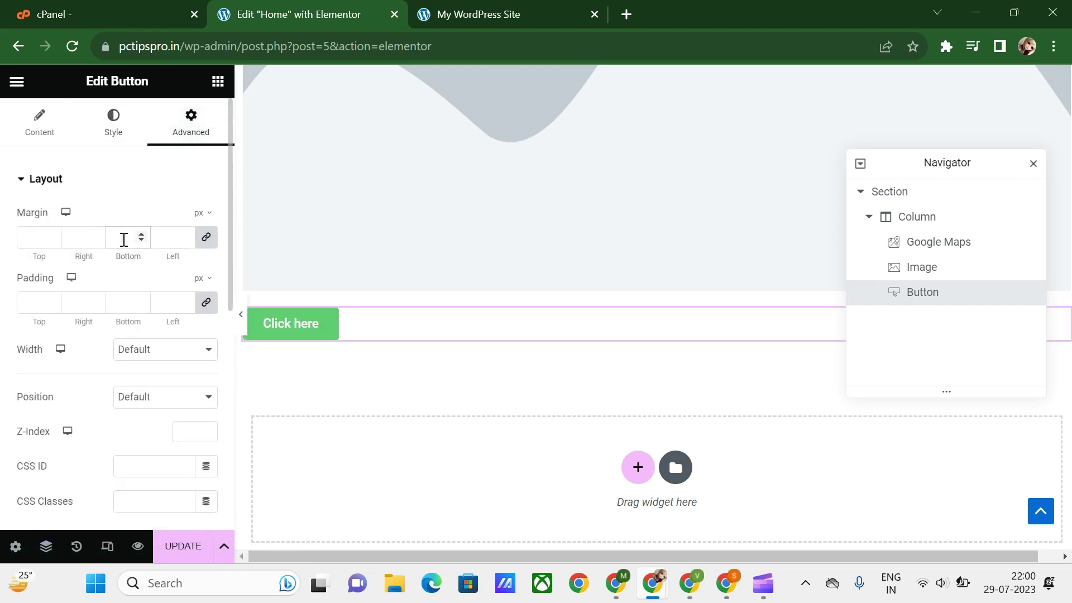
scroll(138, 394, down, 1)
click(138, 394)
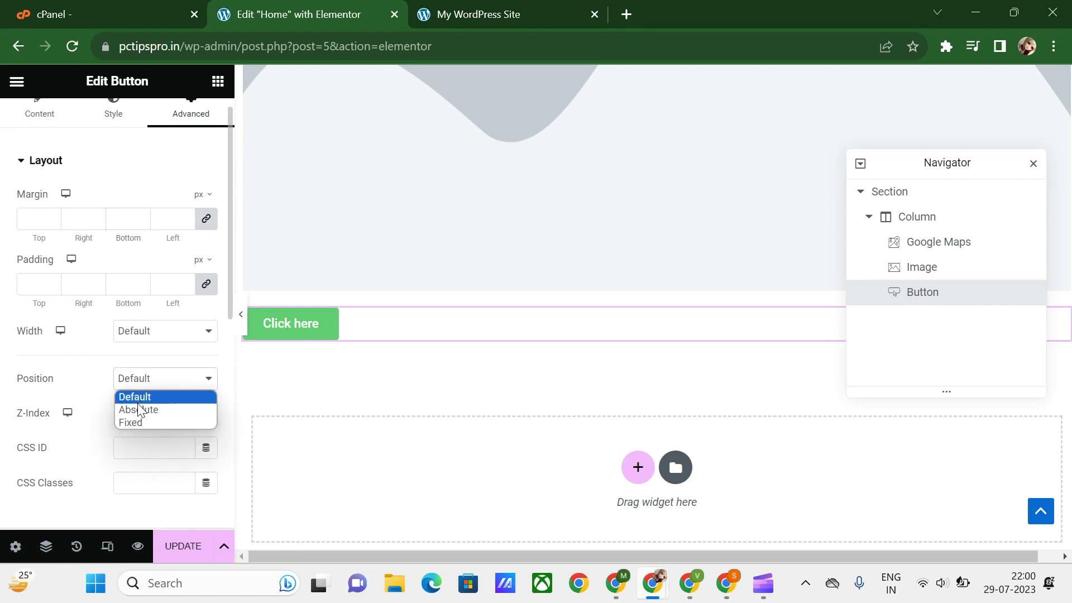
click(138, 407)
click(166, 333)
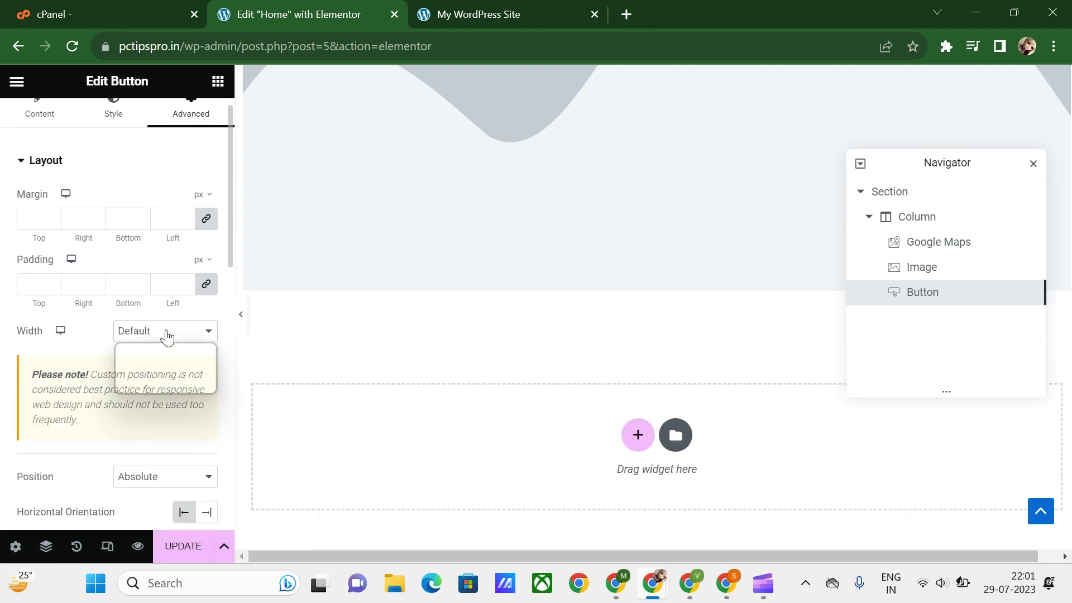
click(146, 362)
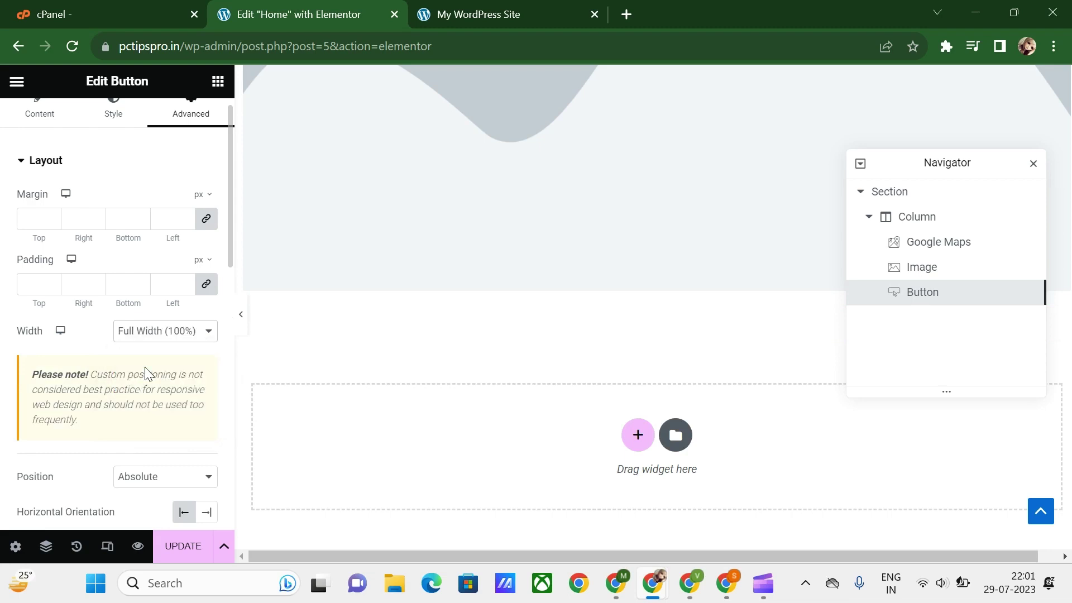
Step: Examine the button's advanced Motion Effects, Transform, Background and Border settings
click(49, 285)
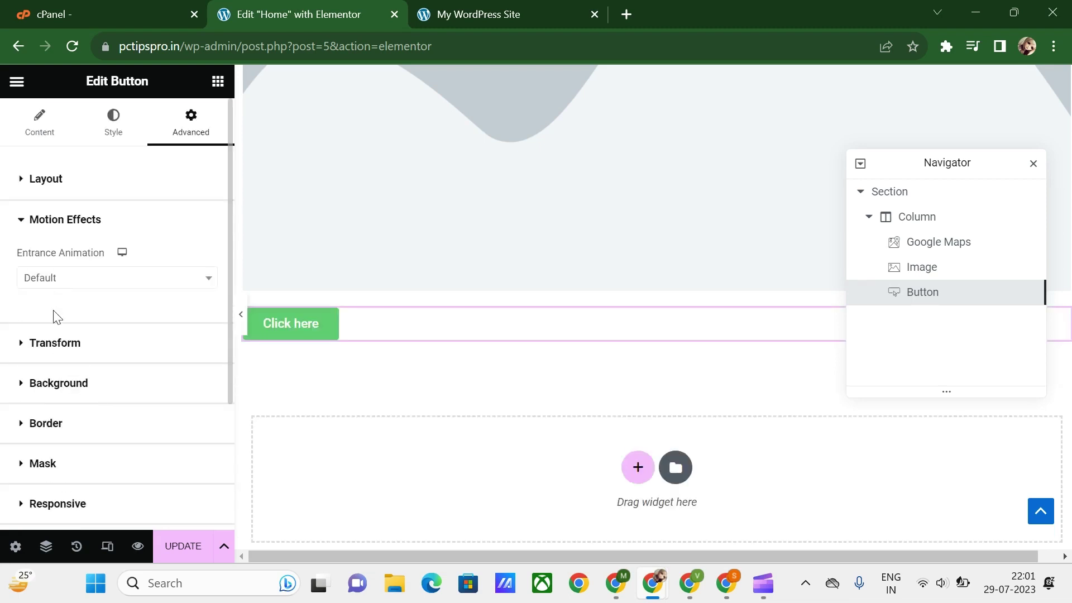
click(52, 343)
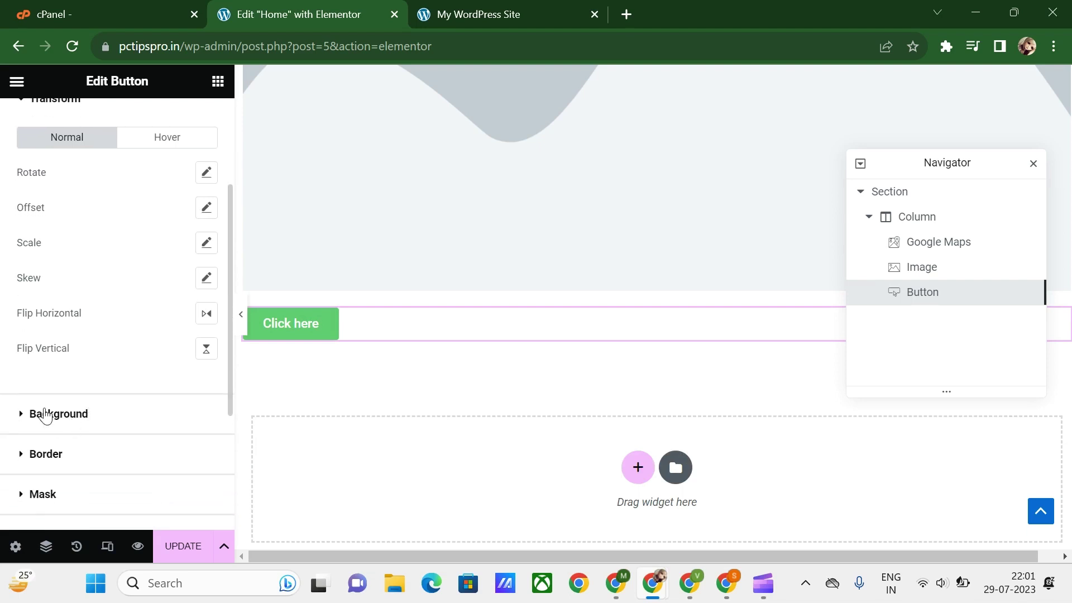
click(78, 415)
scroll(100, 427, down, 2)
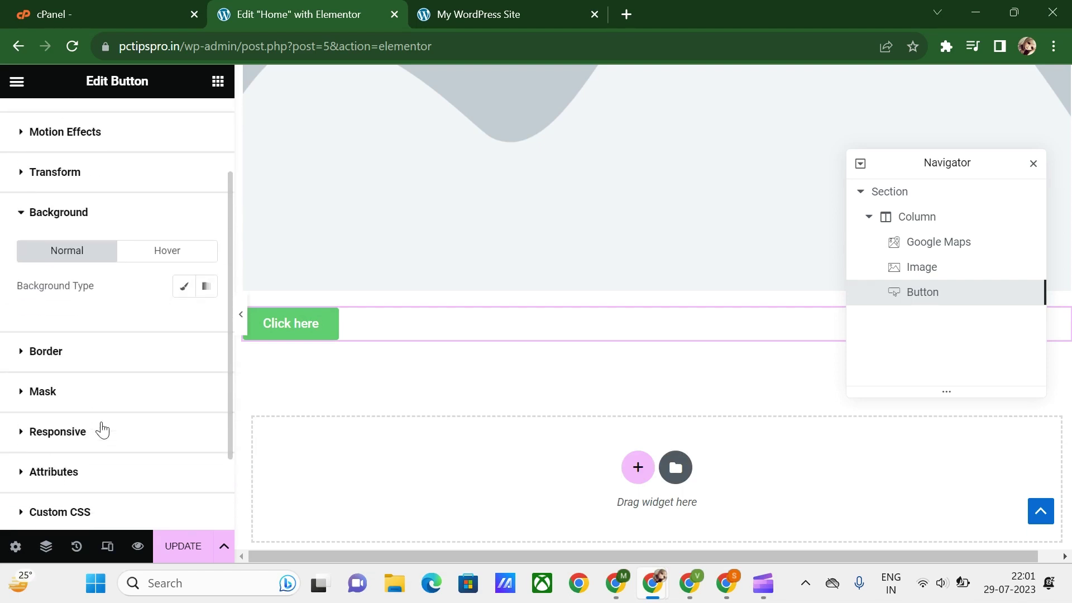
click(61, 358)
scroll(62, 401, down, 5)
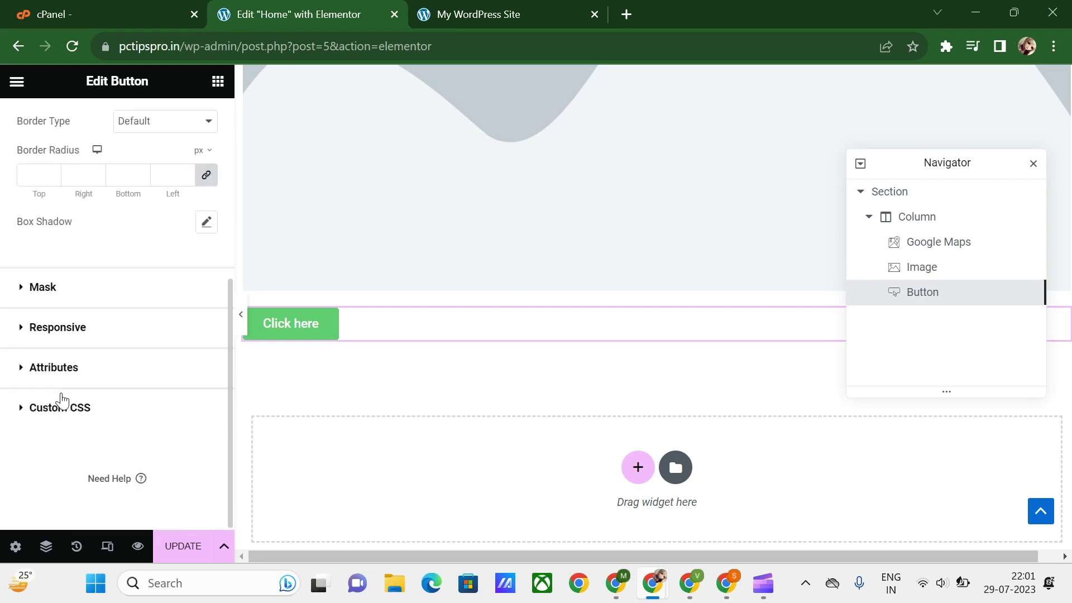
Step: Examine the button's Responsive visibility options, trying Hide On Mobile Portrait on and off again
click(67, 327)
scroll(66, 328, down, 5)
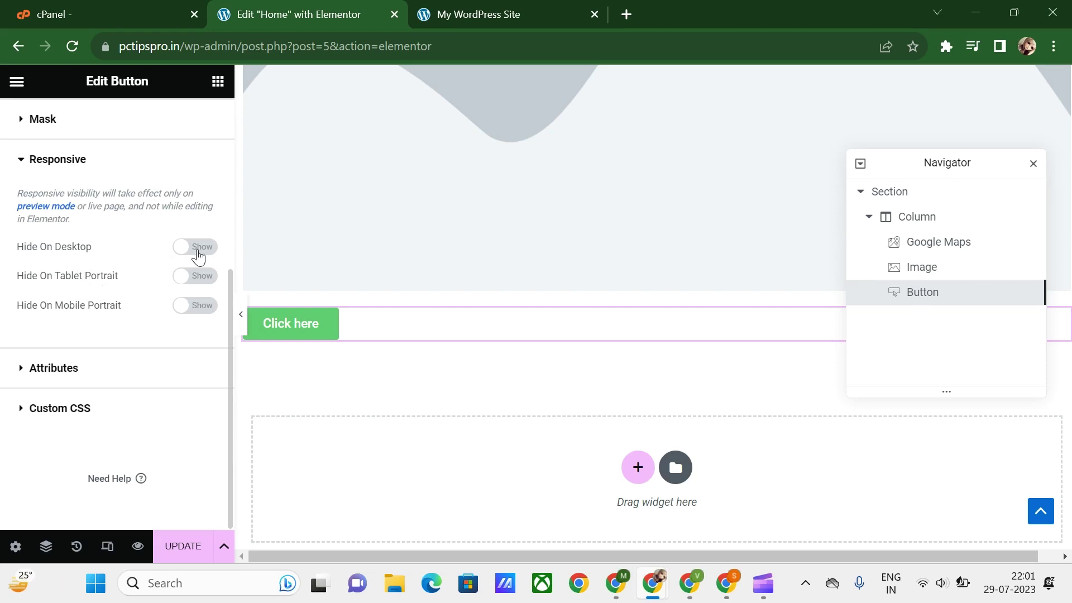
click(193, 307)
click(192, 307)
Step: Examine the button's Attributes and Custom CSS sections and return to its Layout settings
click(64, 374)
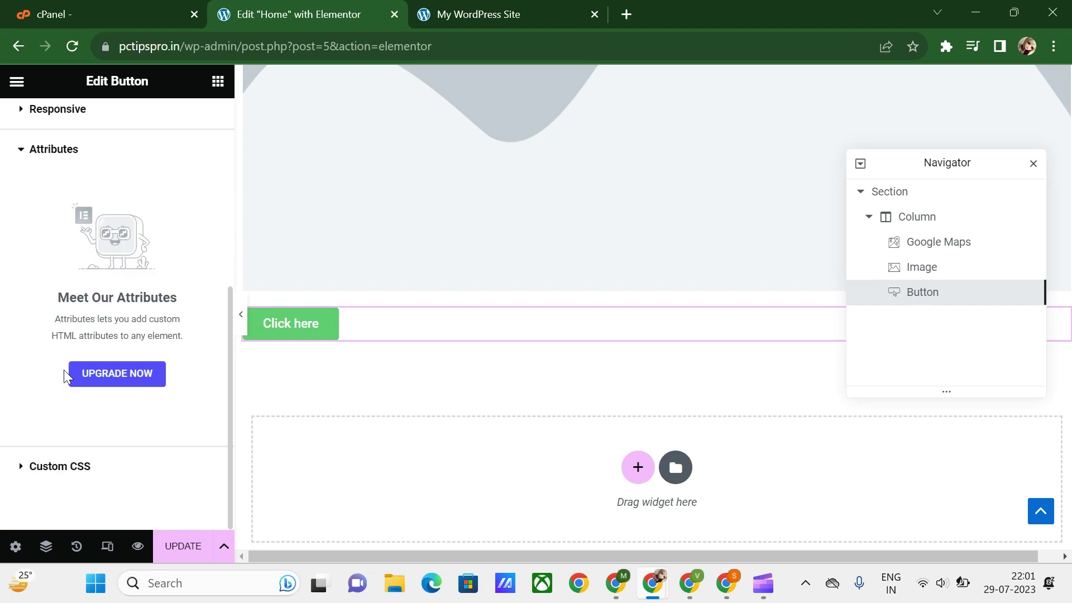
click(42, 466)
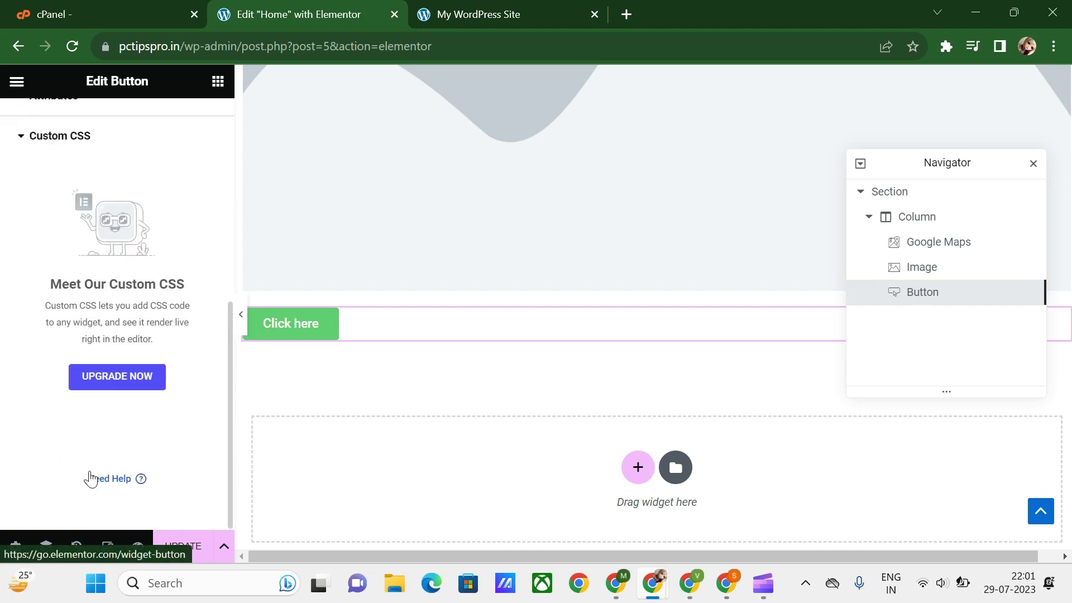
scroll(90, 479, up, 7)
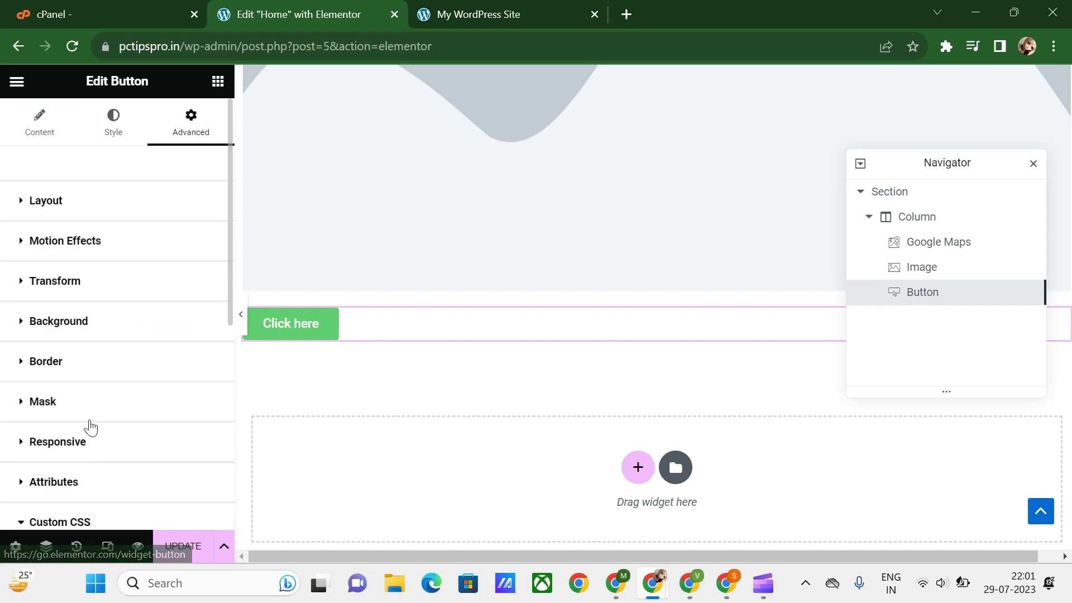
click(33, 203)
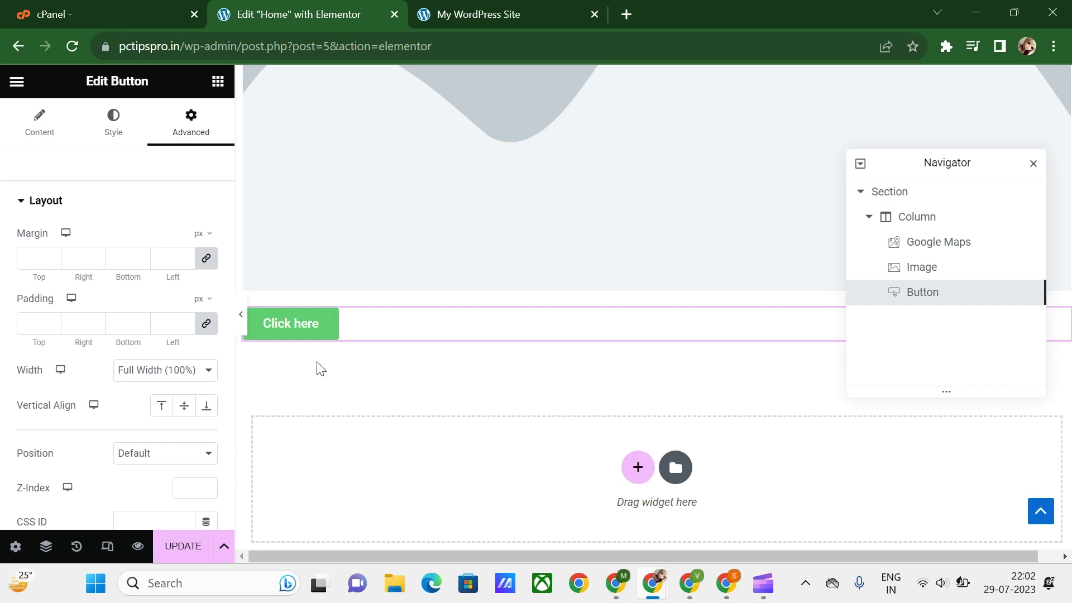
Step: Change the button's normal-state solid background color from the style settings to a dark blue
click(114, 127)
scroll(156, 224, down, 5)
click(205, 178)
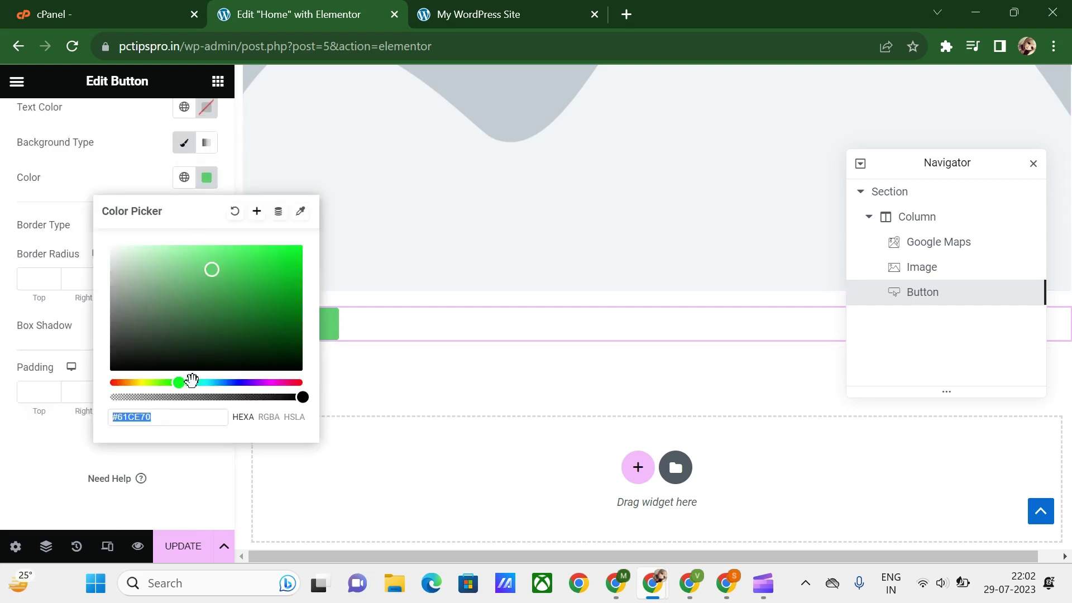
text(#61CEC7)
drag(205, 385, 227, 384)
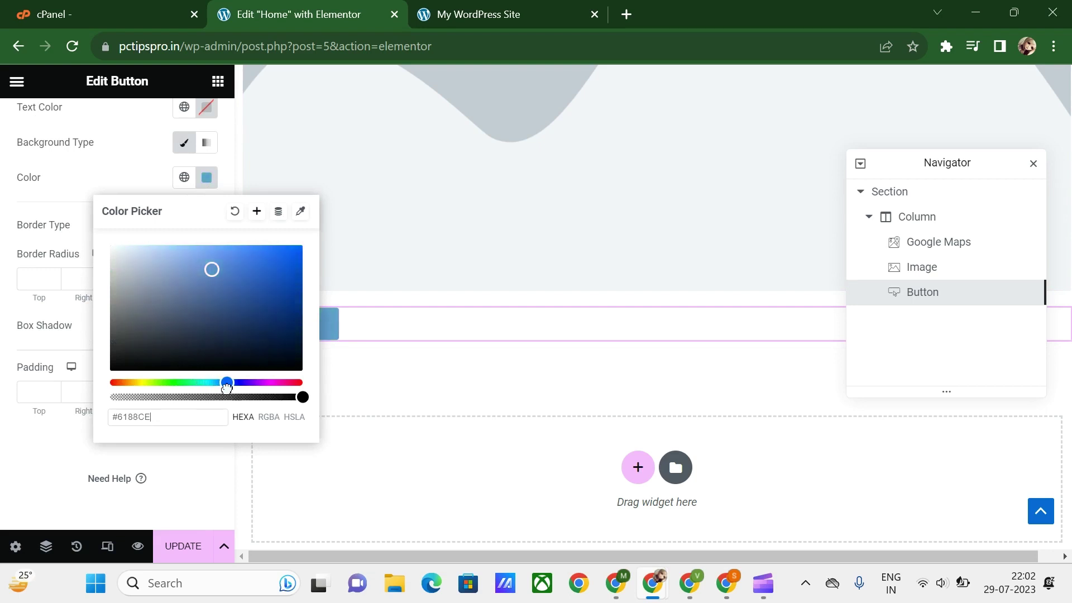
click(247, 294)
click(371, 430)
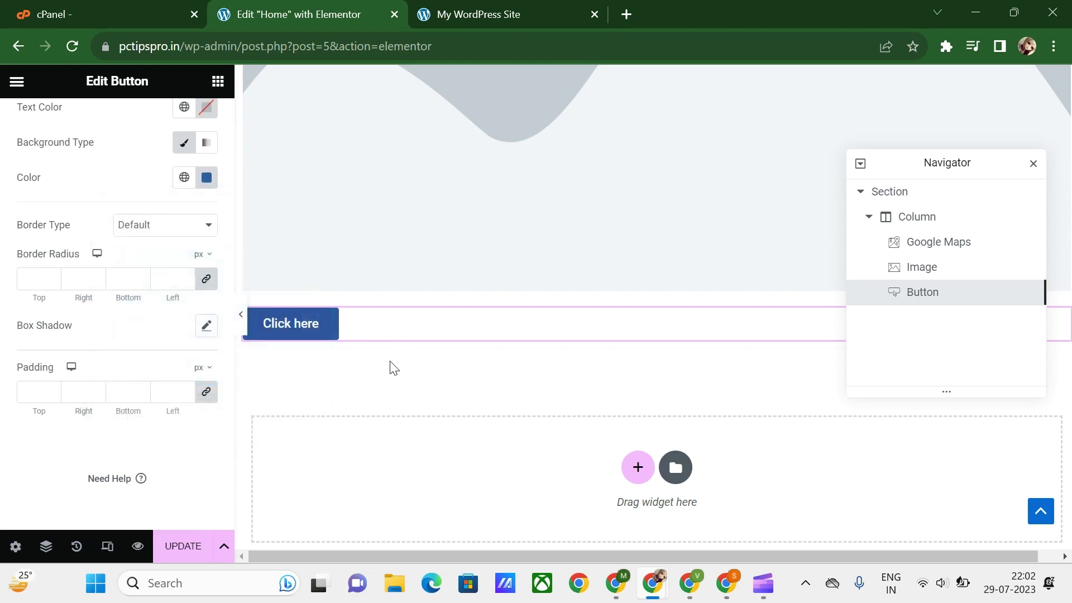